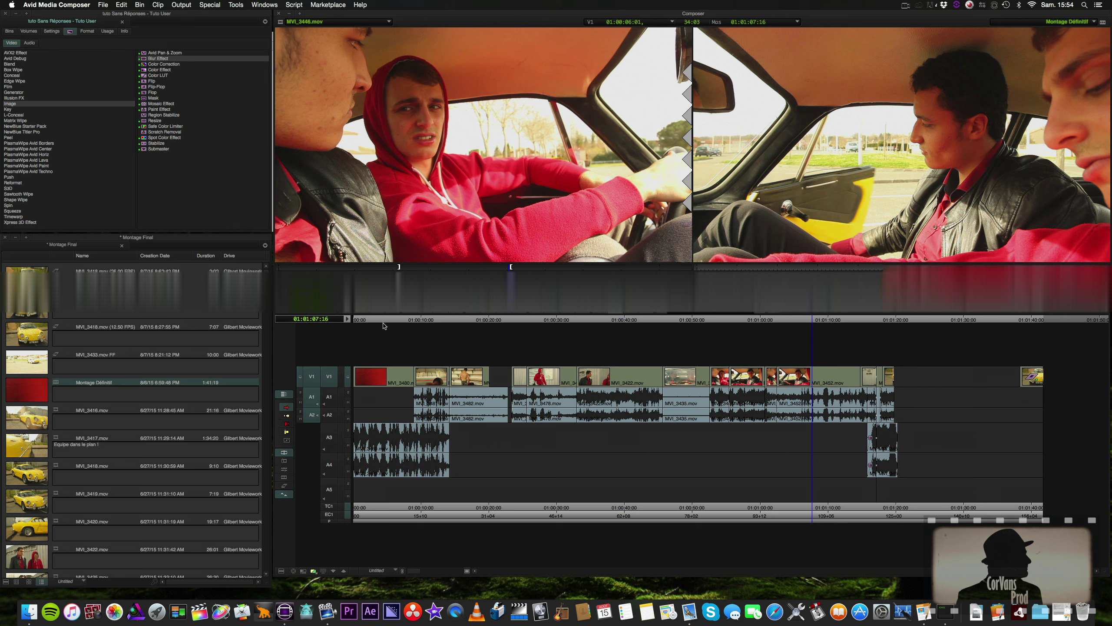
pyautogui.moveTo(406, 325); pyautogui.dragTo(470, 324)
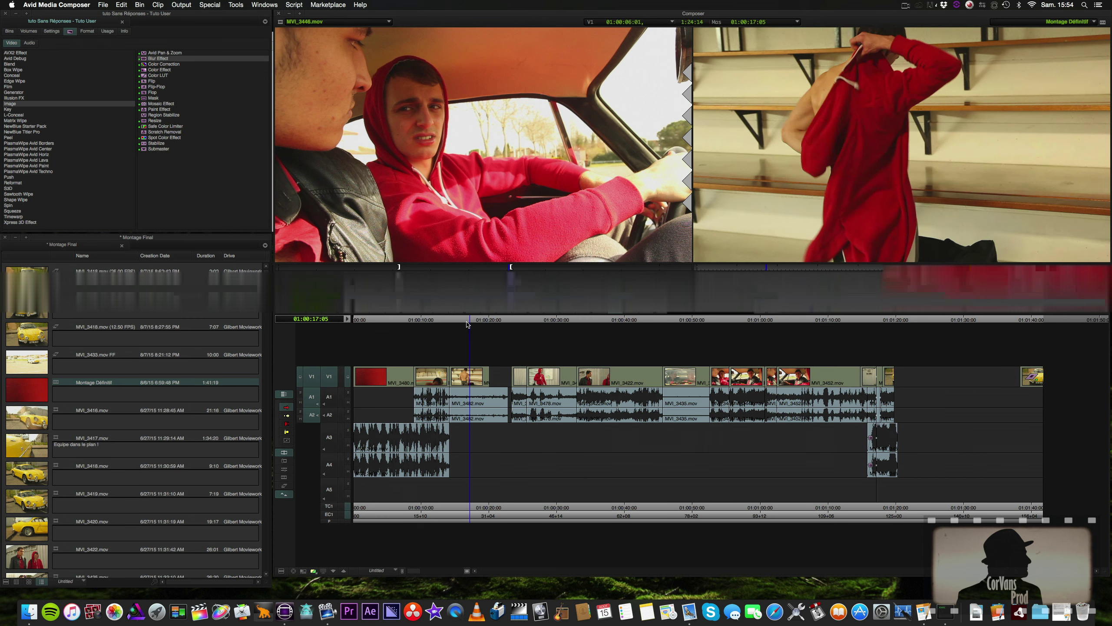
pyautogui.click(240, 196)
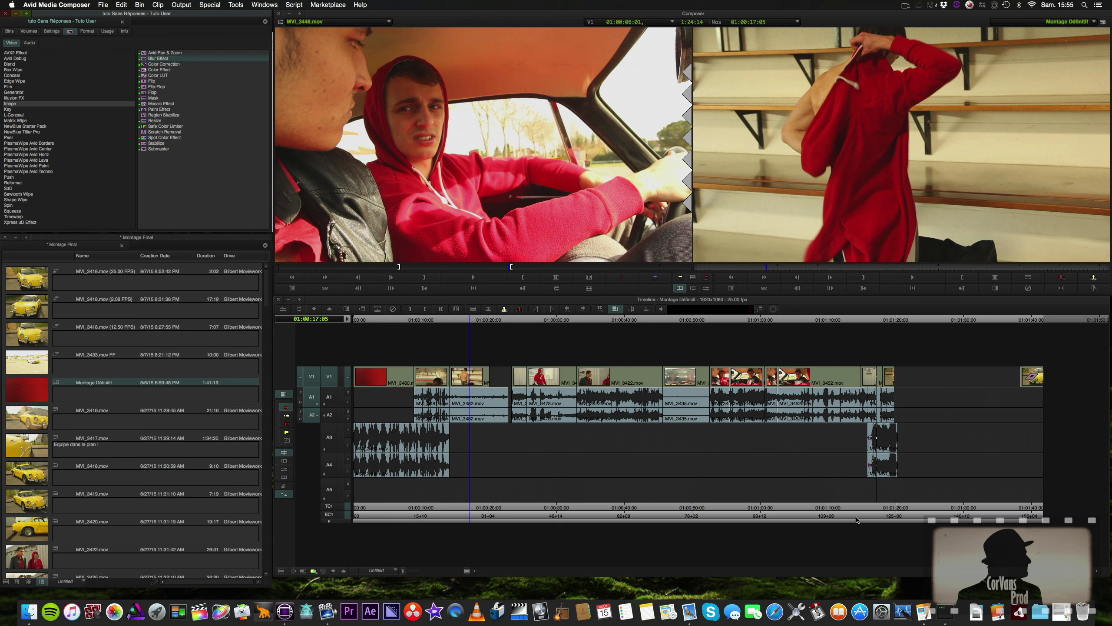
# Create a new sequence in the Montage Final bin and name it Effets.
pyautogui.rightClick(108, 372)
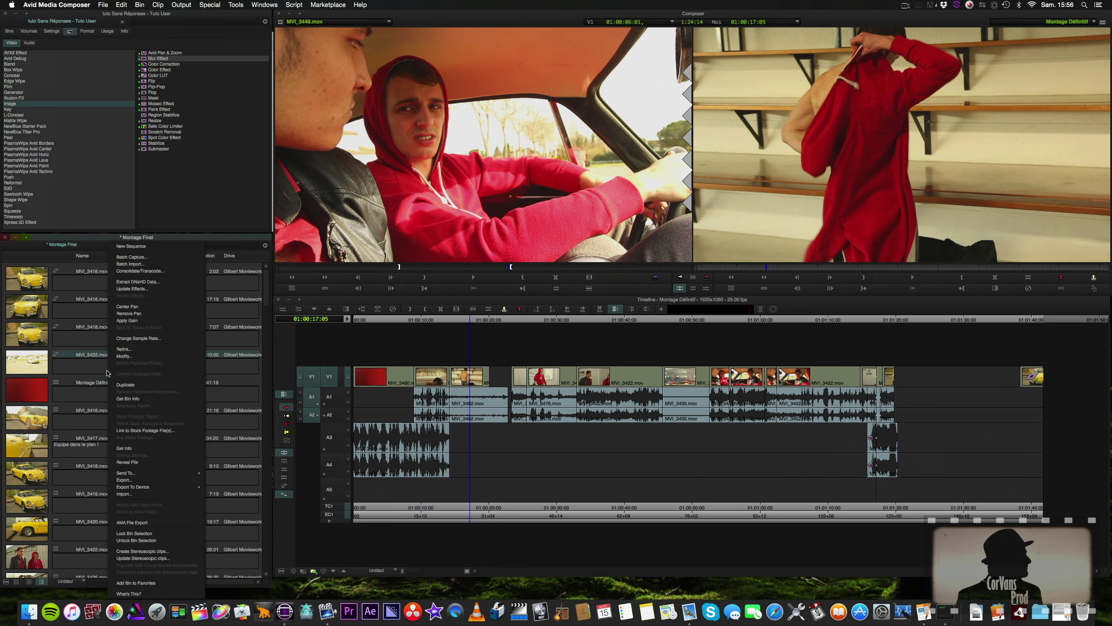
pyautogui.click(149, 246)
pyautogui.write('Effe')
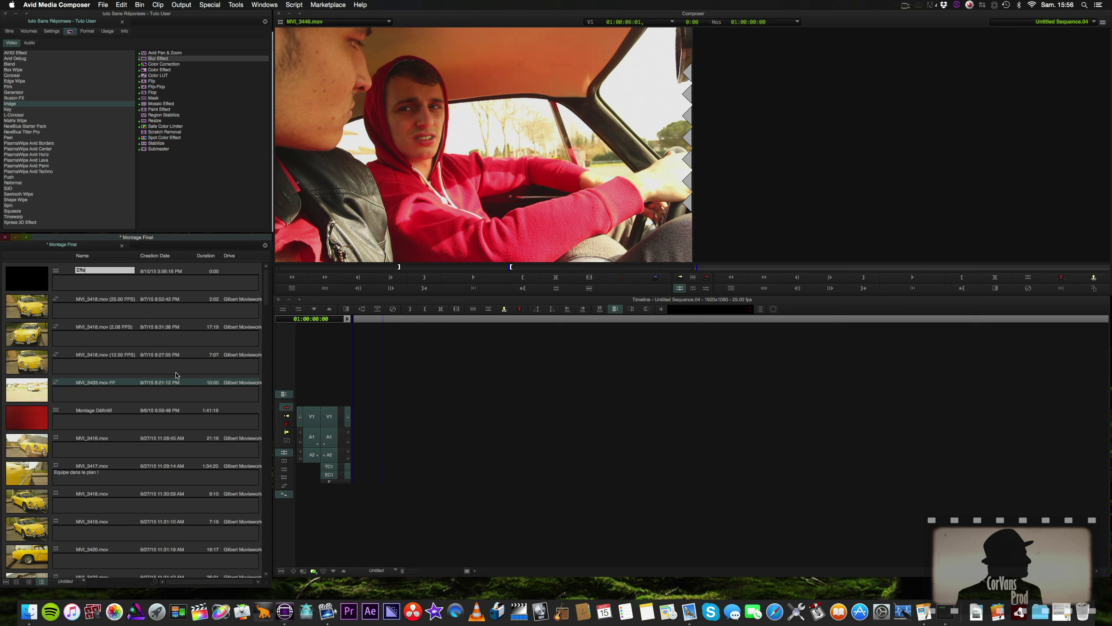
pyautogui.write('ts')
pyautogui.press('Return')
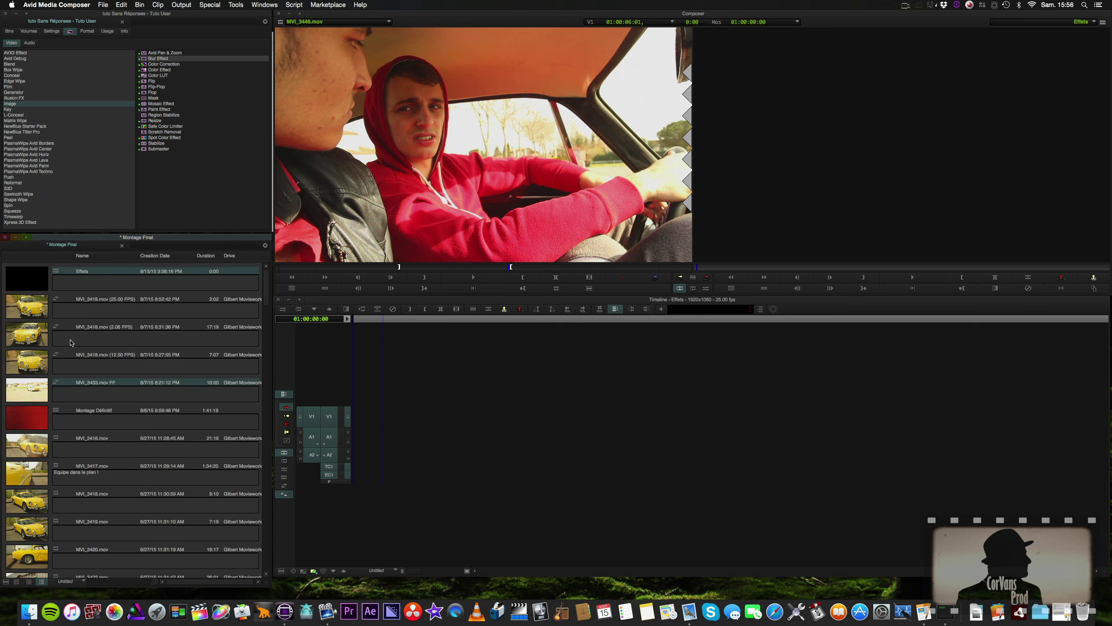
# Load MVI_3416.mov as the source and edit its marked section into the start of the Effets sequence.
pyautogui.doubleClick(26, 455)
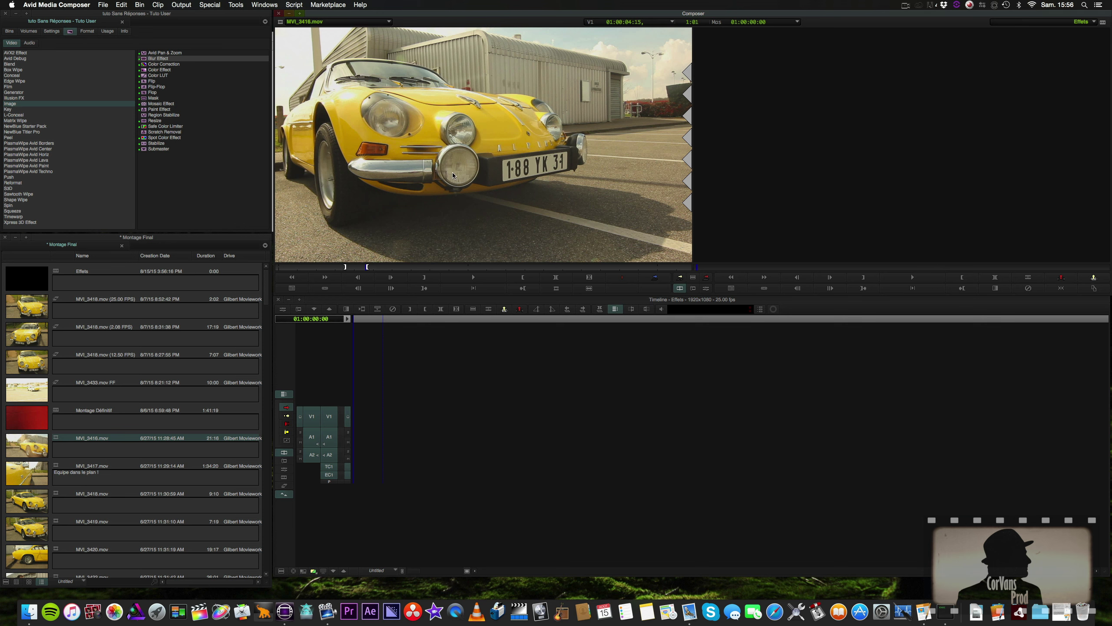
pyautogui.moveTo(353, 415); pyautogui.dragTo(355, 416)
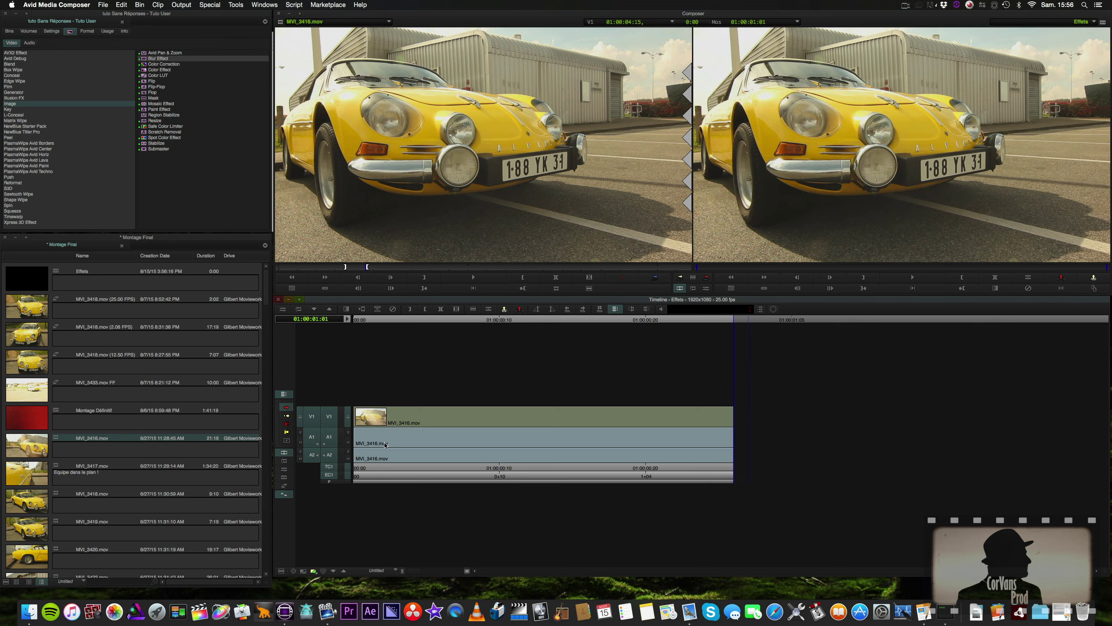
# Browse the video effect categories, including Conceal and Film, and look through the clip in the sequence.
pyautogui.press('Up')
pyautogui.press('Up')
pyautogui.press('Up')
pyautogui.press('Up')
pyautogui.press('Up')
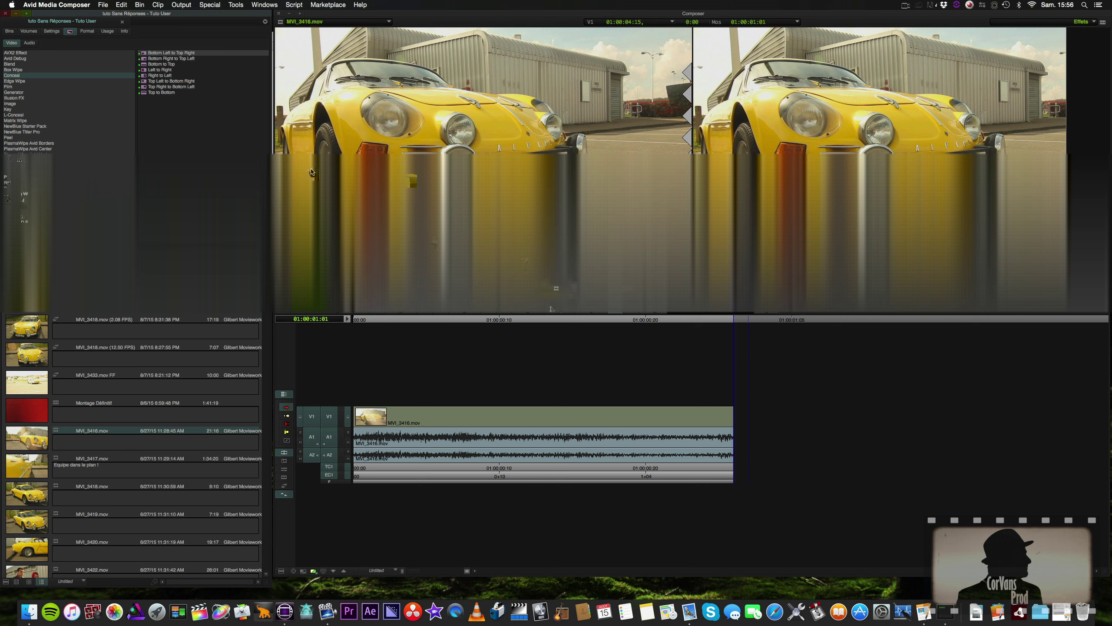
pyautogui.click(14, 87)
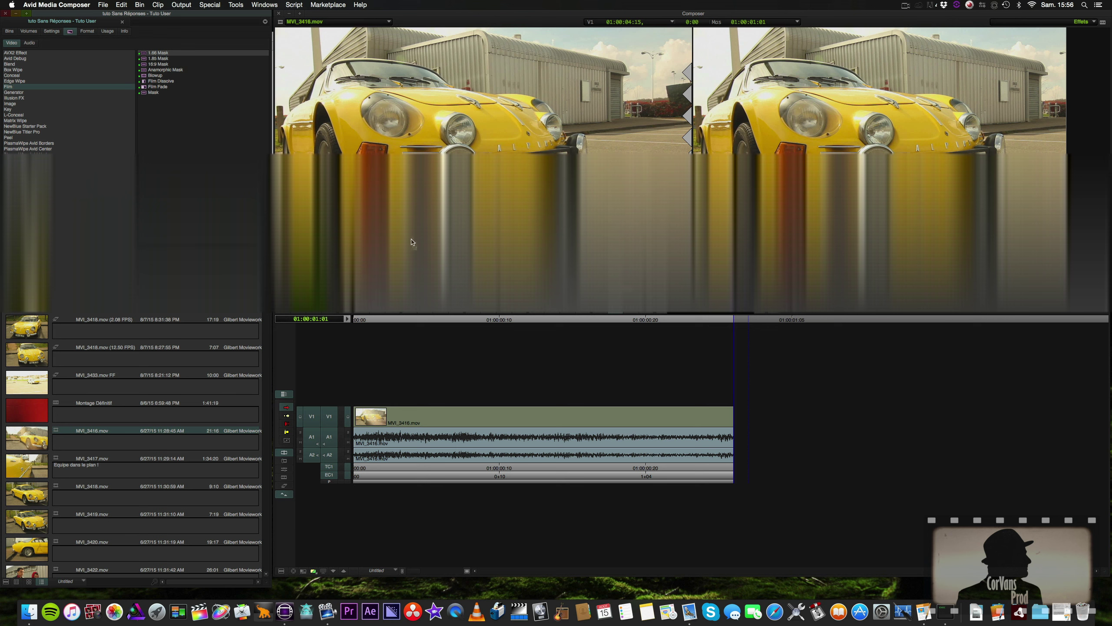
pyautogui.press('Left')
pyautogui.press('Left')
pyautogui.press('Left')
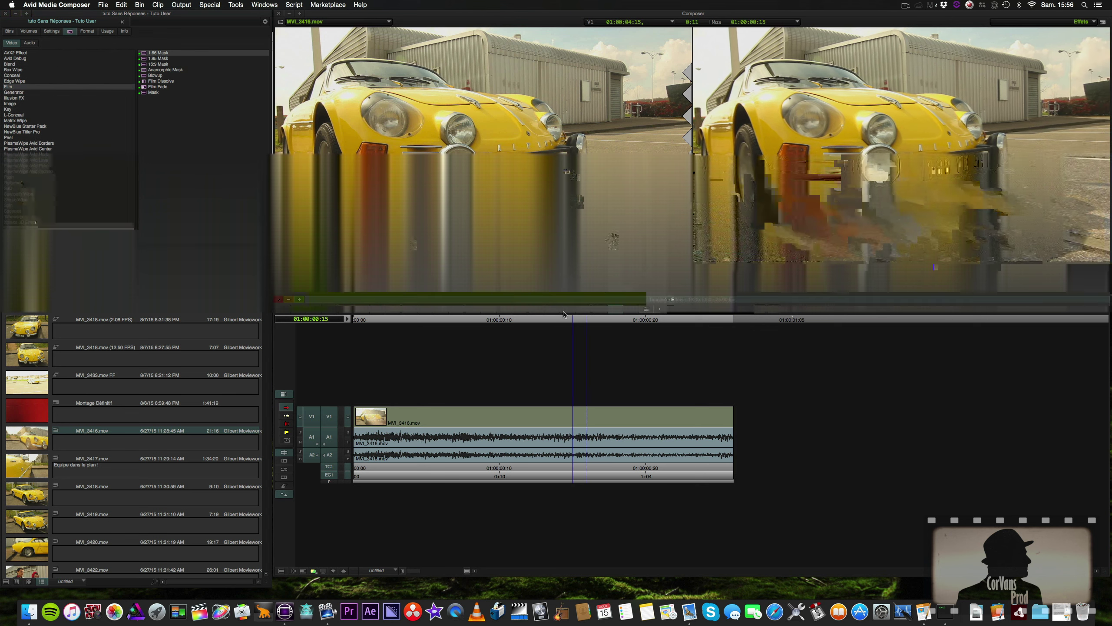
pyautogui.moveTo(657, 325); pyautogui.dragTo(777, 322)
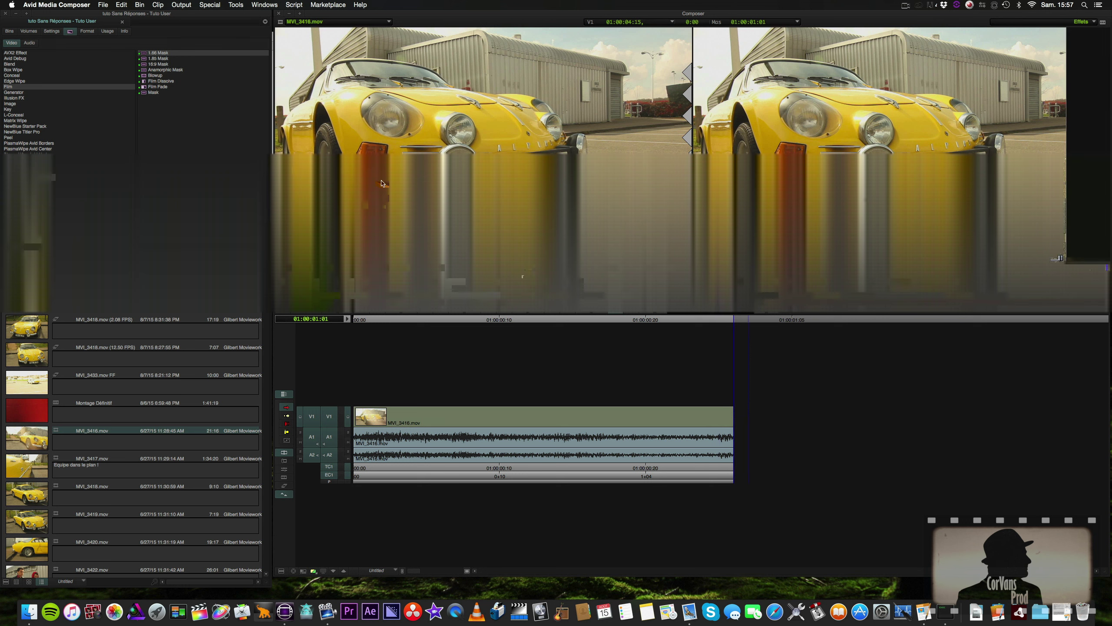
# Apply the Blur Effect from the Image category to the MVI_3416.mov clip on track V1.
pyautogui.click(17, 105)
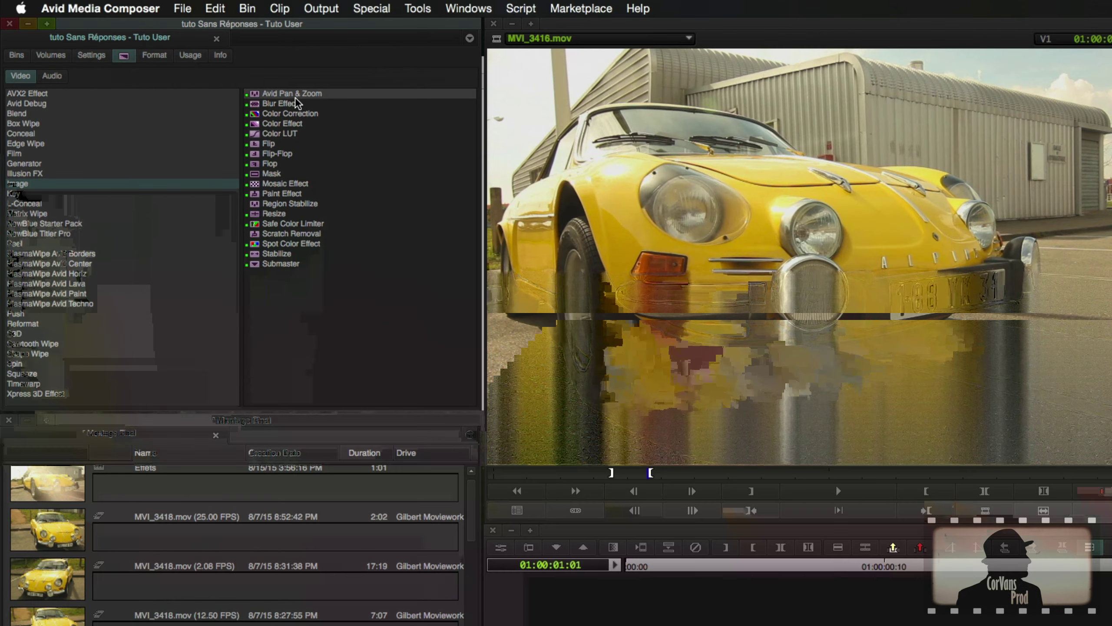
pyautogui.click(159, 59)
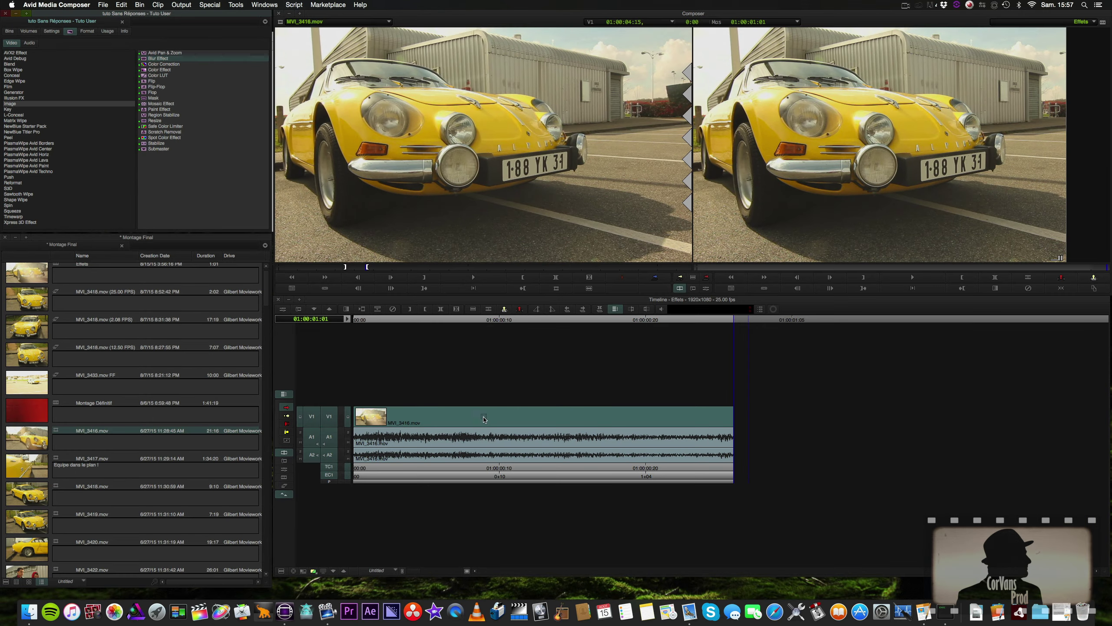
pyautogui.moveTo(285, 103); pyautogui.dragTo(543, 416)
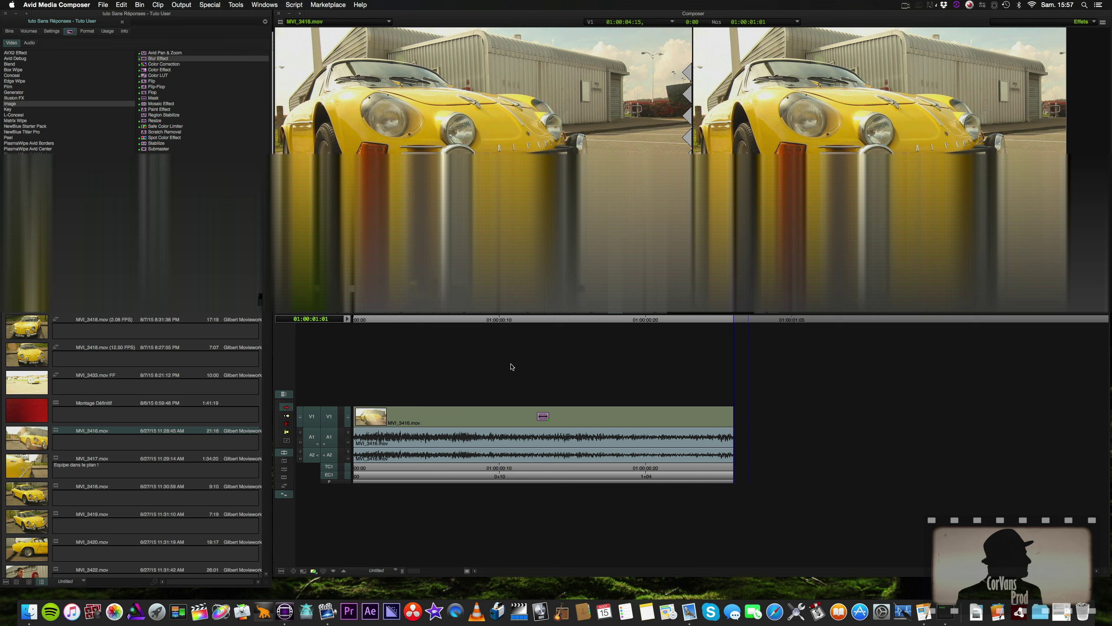
# Open the clip's blur in the Effect Editor at 01:00:00:11, with a smaller window and the Acceleration and Tracking parameters expanded.
pyautogui.click(526, 322)
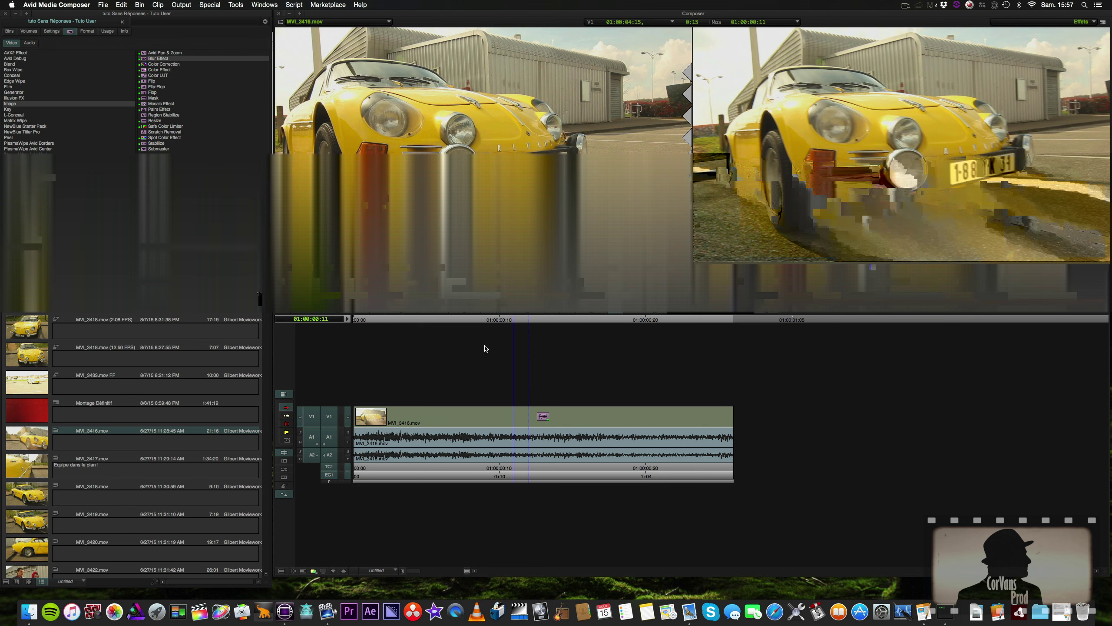
pyautogui.click(284, 469)
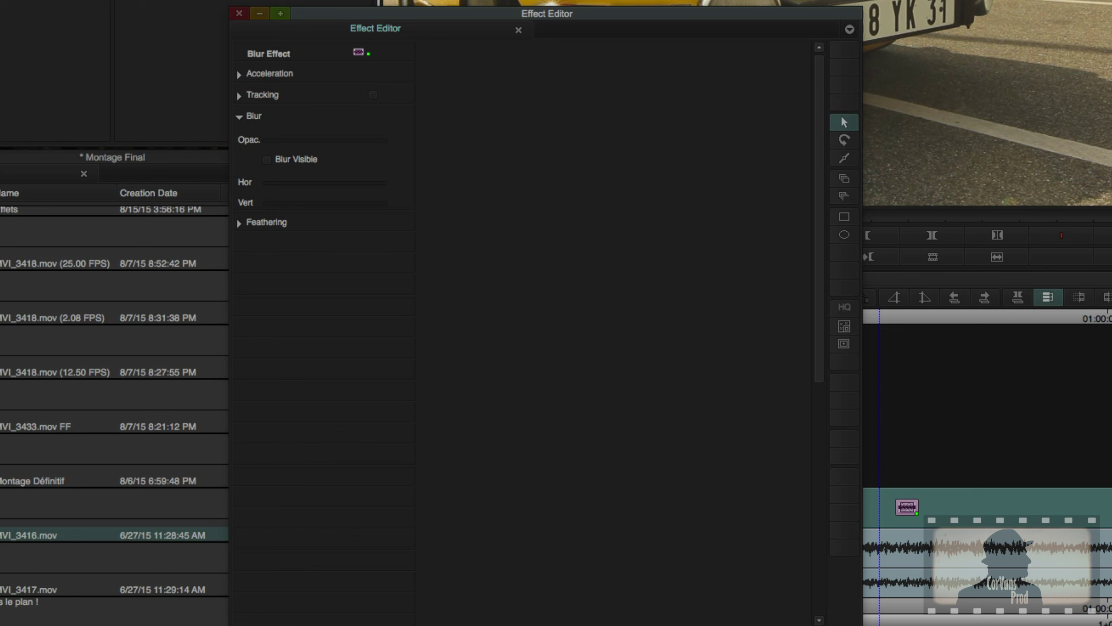
pyautogui.moveTo(860, 614); pyautogui.dragTo(484, 521)
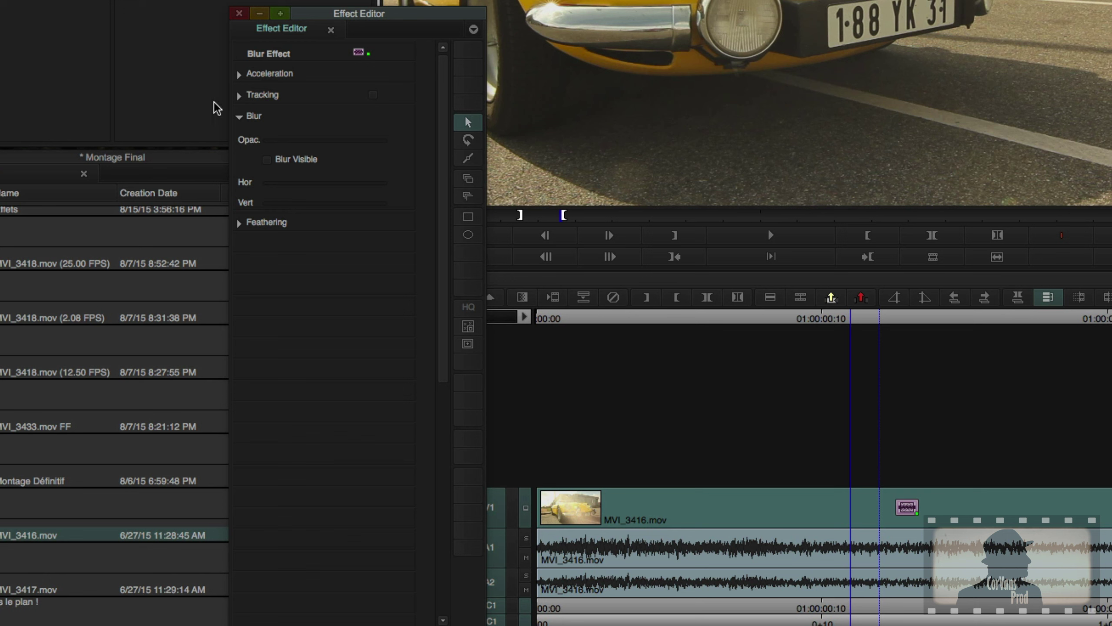
pyautogui.click(243, 74)
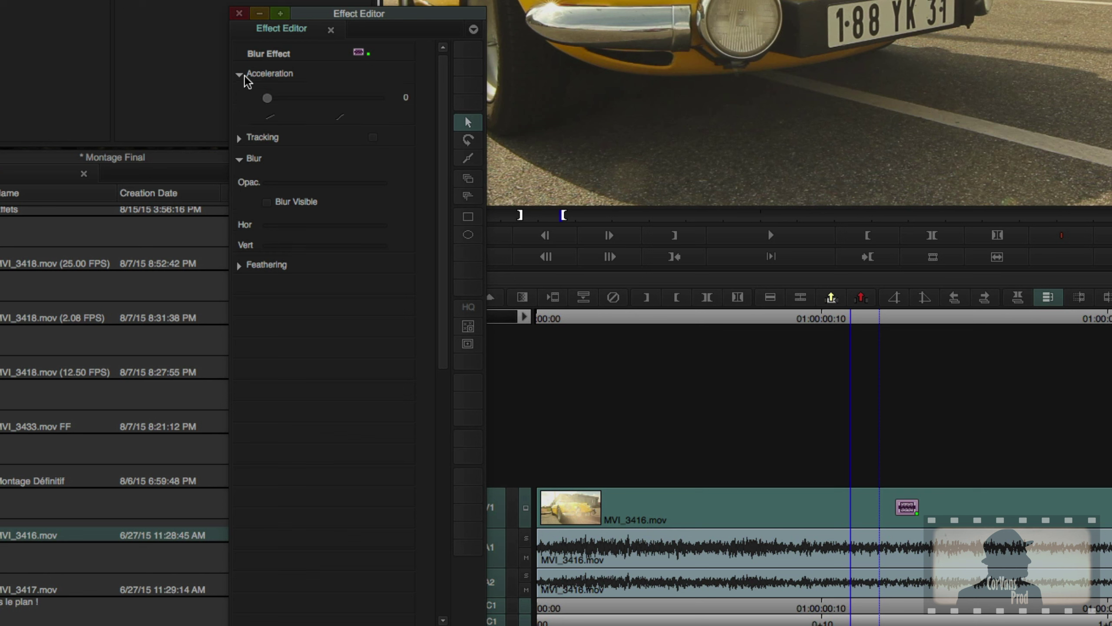
pyautogui.click(239, 137)
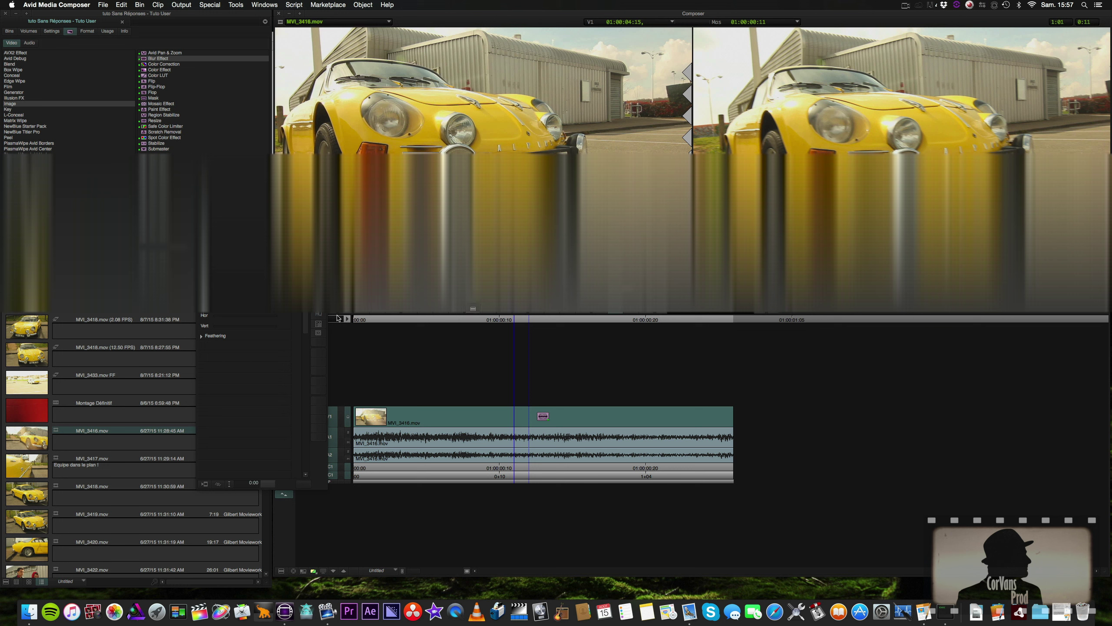
# Draw a rectangular blur area covering the whole frame of the clip.
pyautogui.click(316, 278)
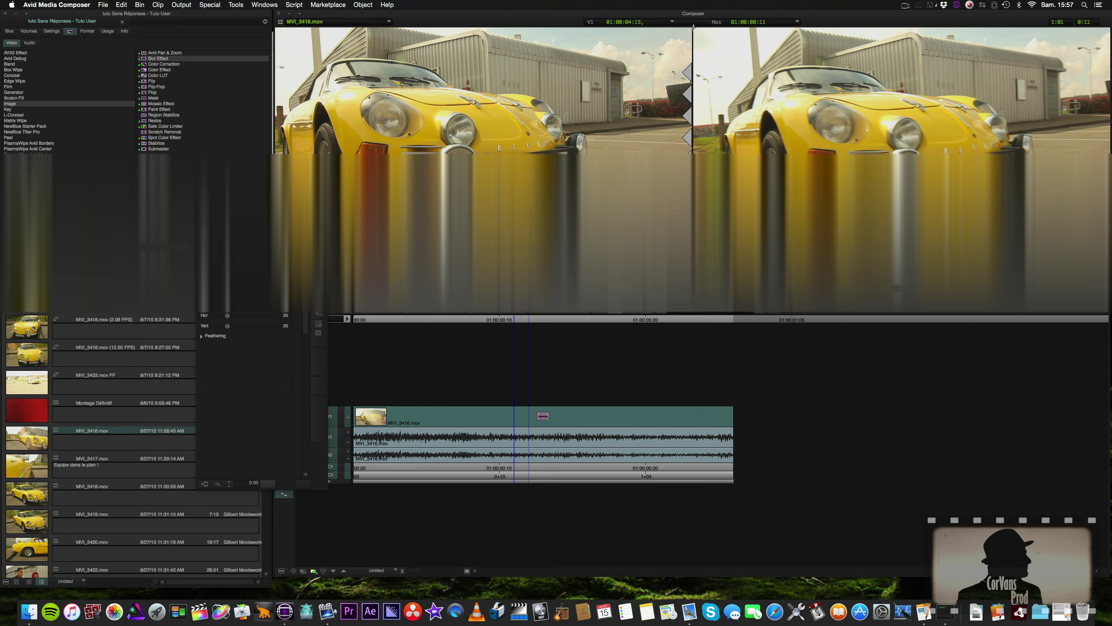
pyautogui.moveTo(694, 29); pyautogui.dragTo(1109, 265)
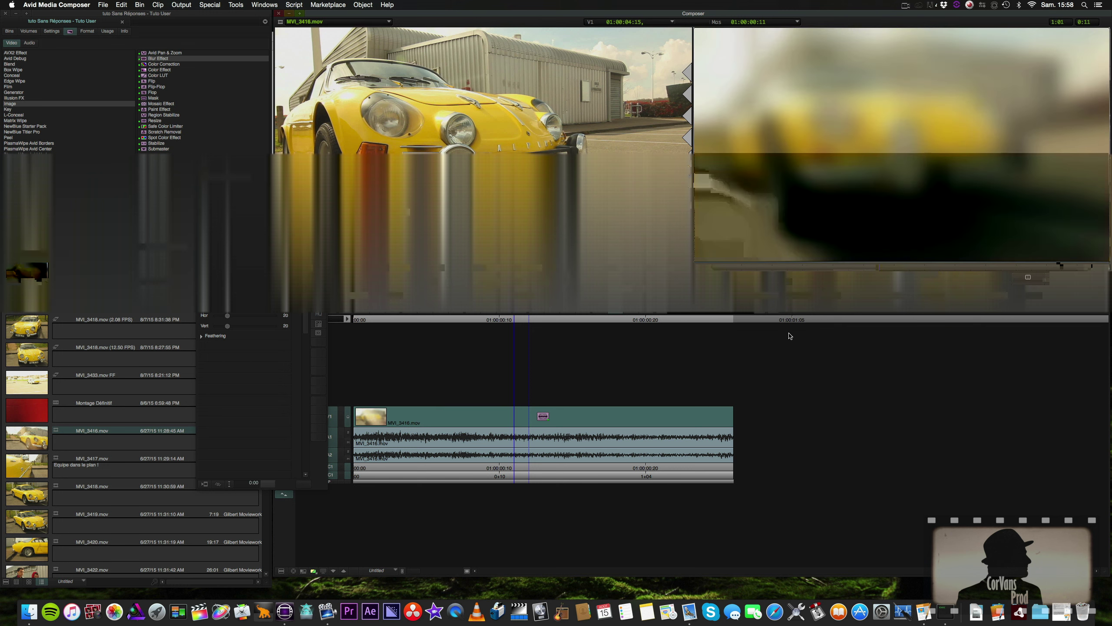
pyautogui.click(225, 404)
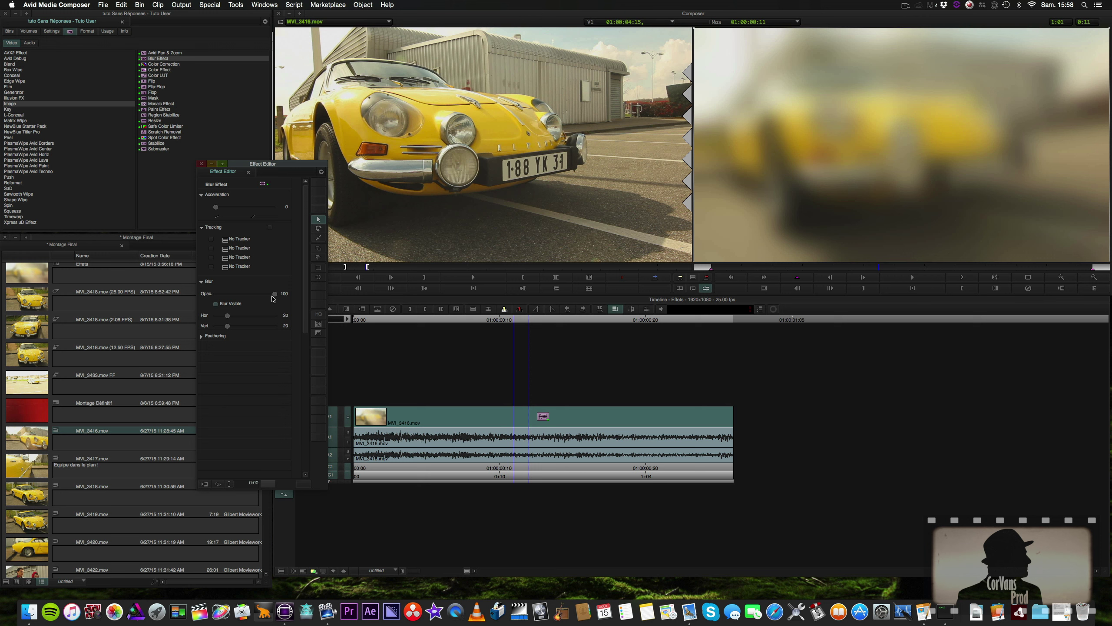
# Set the blur's opacity to 41, its horizontal amount to 0 and its vertical amount to 10.
pyautogui.moveTo(275, 294); pyautogui.dragTo(208, 300)
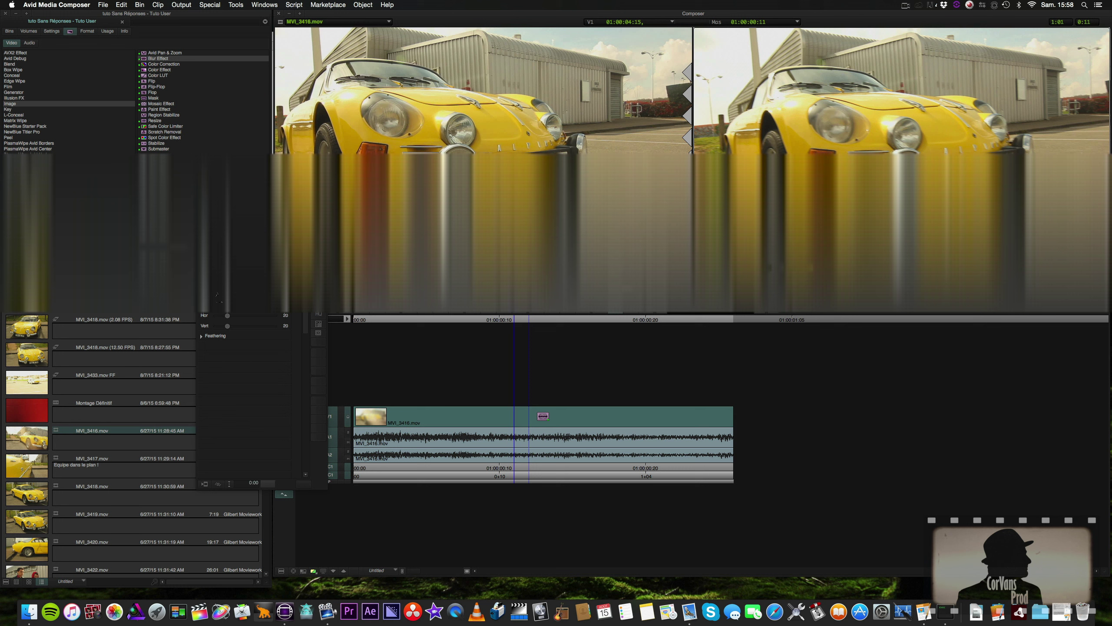
pyautogui.moveTo(217, 296)
pyautogui.mouseDown()
pyautogui.moveTo(241, 295)
pyautogui.moveTo(208, 318)
pyautogui.mouseUp()
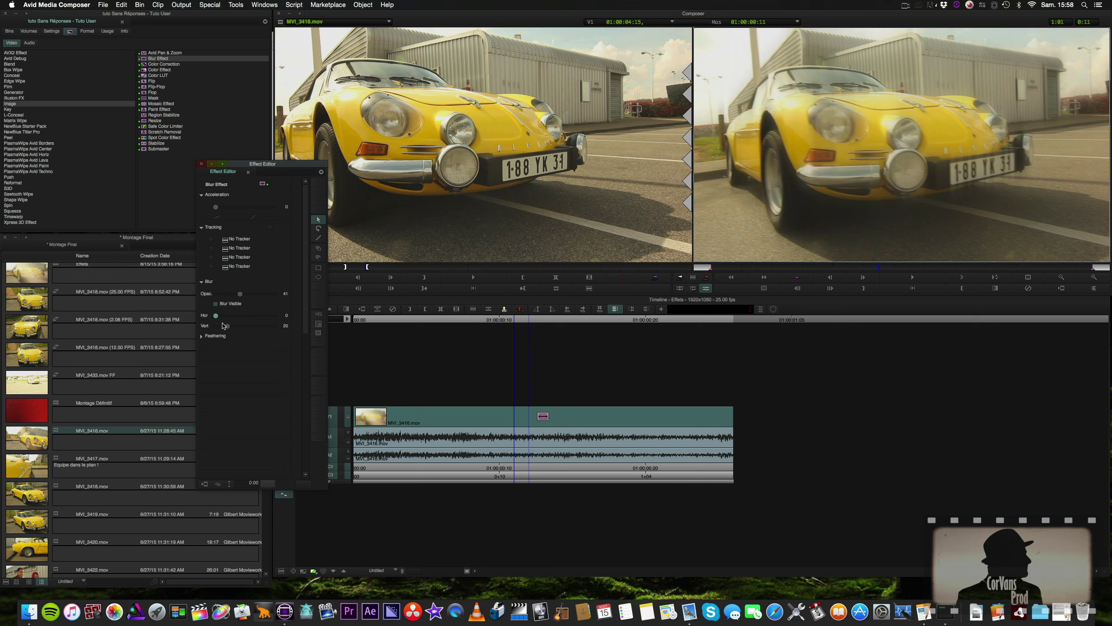
pyautogui.moveTo(226, 329); pyautogui.dragTo(221, 328)
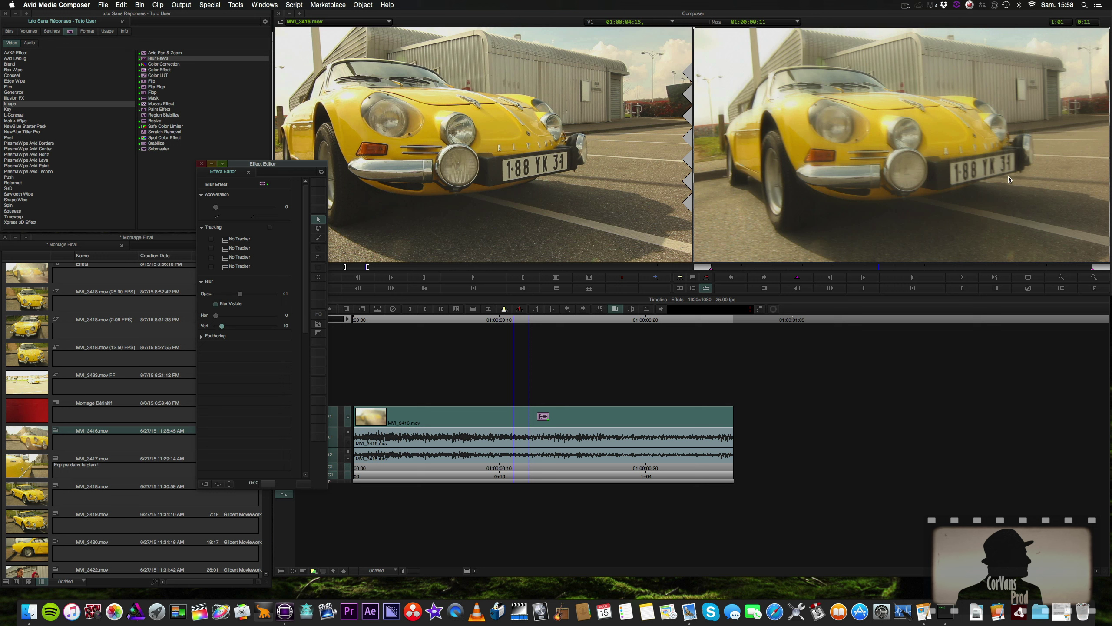
# Set the blur's opacity to about 55, its horizontal amount to slightly above 0 and its vertical amount to 0.
pyautogui.moveTo(223, 326); pyautogui.dragTo(258, 294)
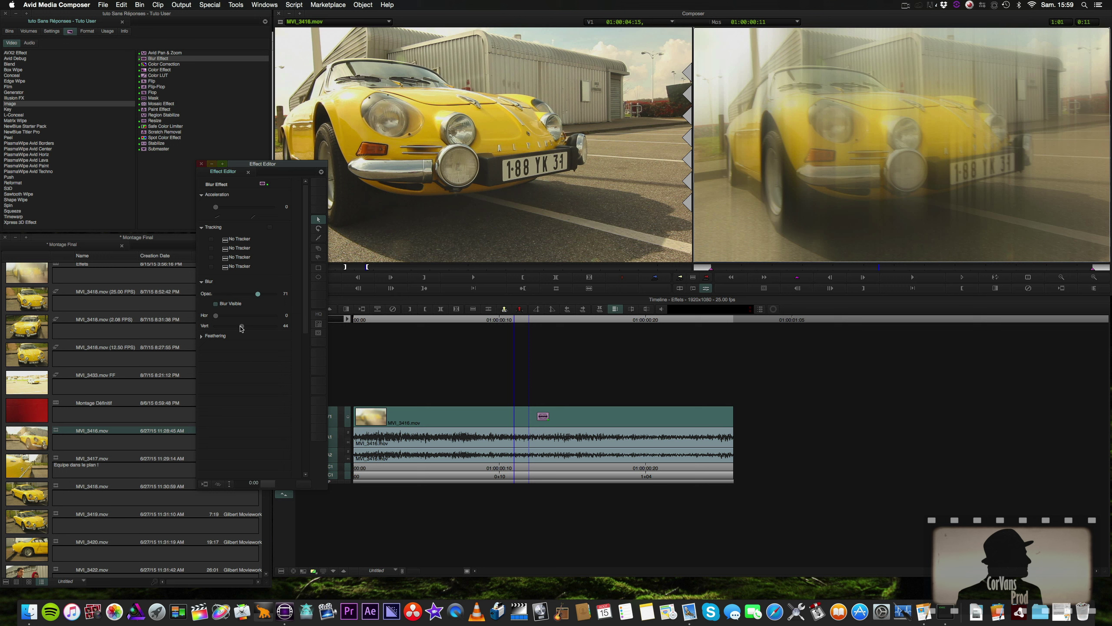
pyautogui.moveTo(241, 327); pyautogui.dragTo(212, 329)
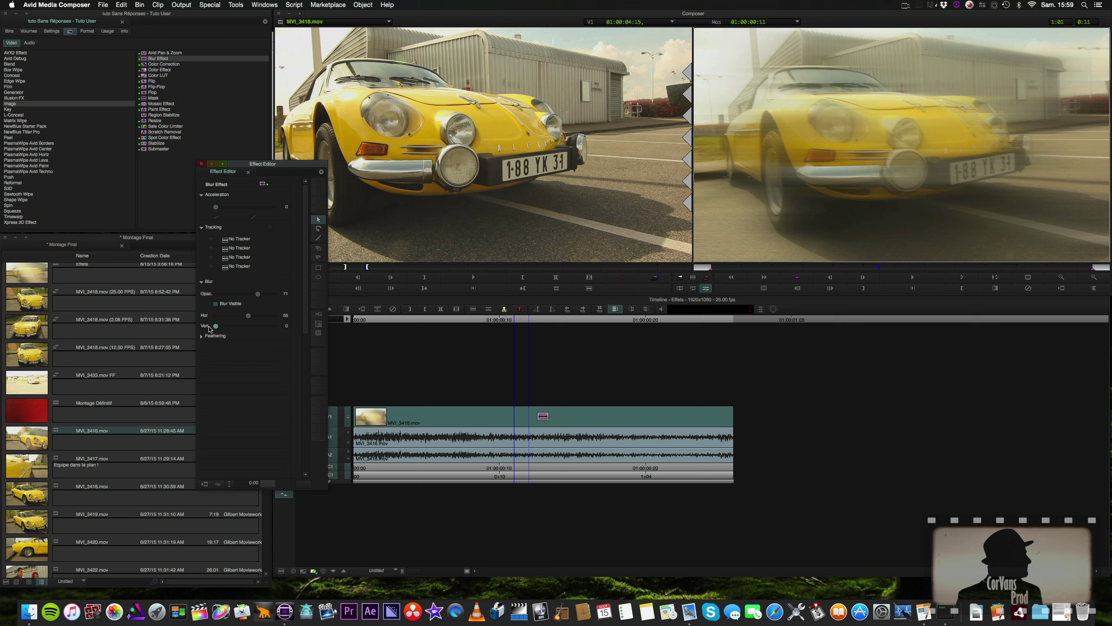
pyautogui.moveTo(253, 314)
pyautogui.mouseDown()
pyautogui.moveTo(218, 316)
pyautogui.moveTo(250, 297)
pyautogui.mouseUp()
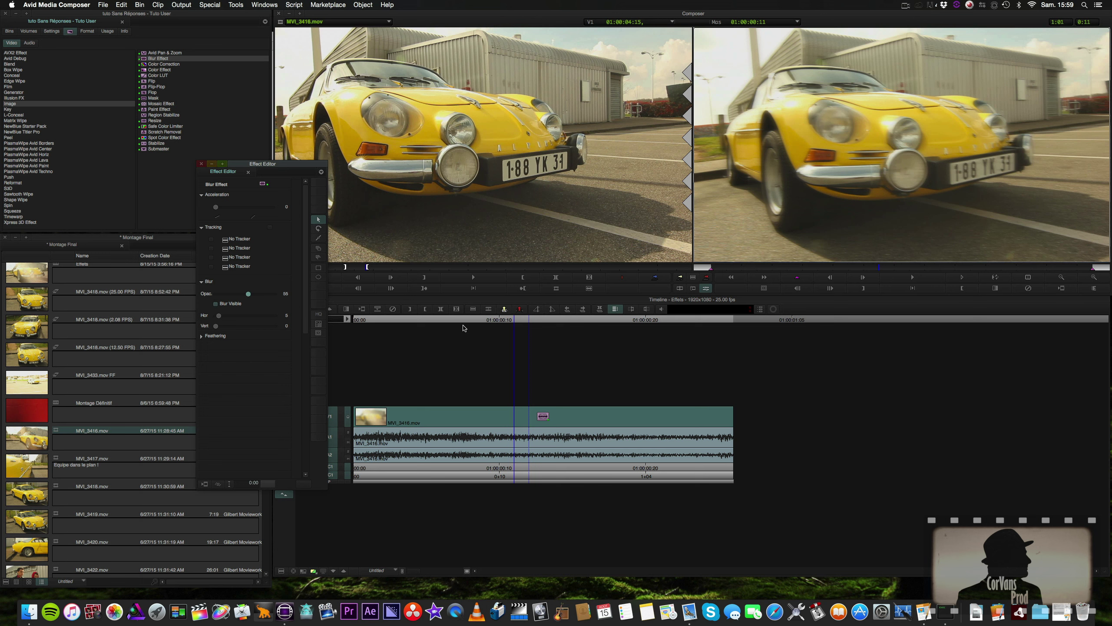
# Preview the blurred clip by scrubbing from its start and playing it to the end, with the Effect Editor closed.
pyautogui.moveTo(265, 163); pyautogui.dragTo(178, 170)
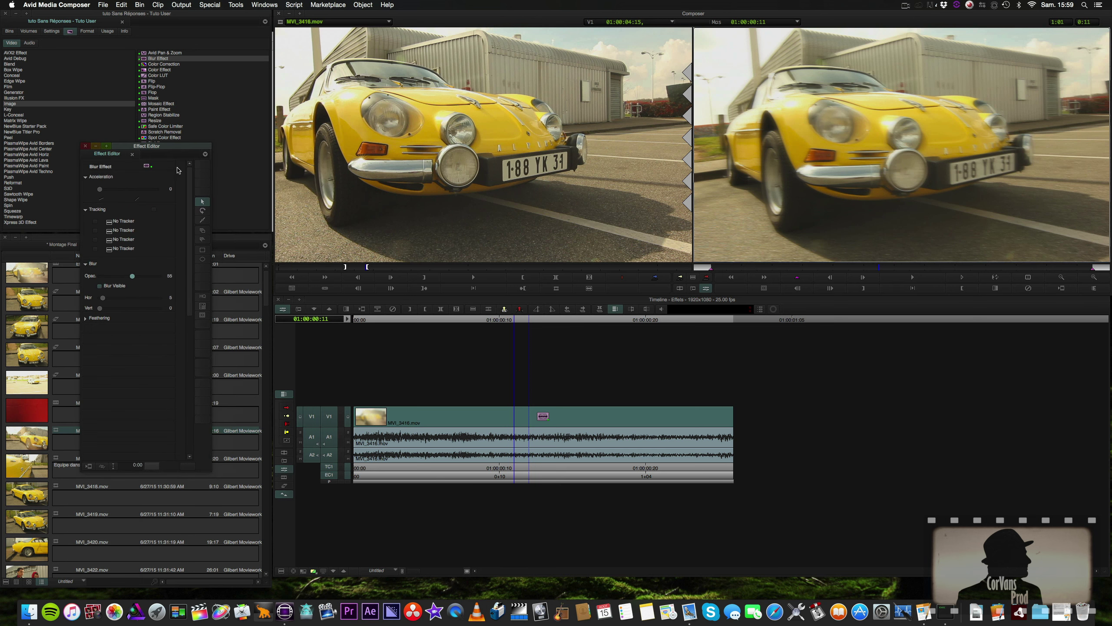
pyautogui.click(380, 326)
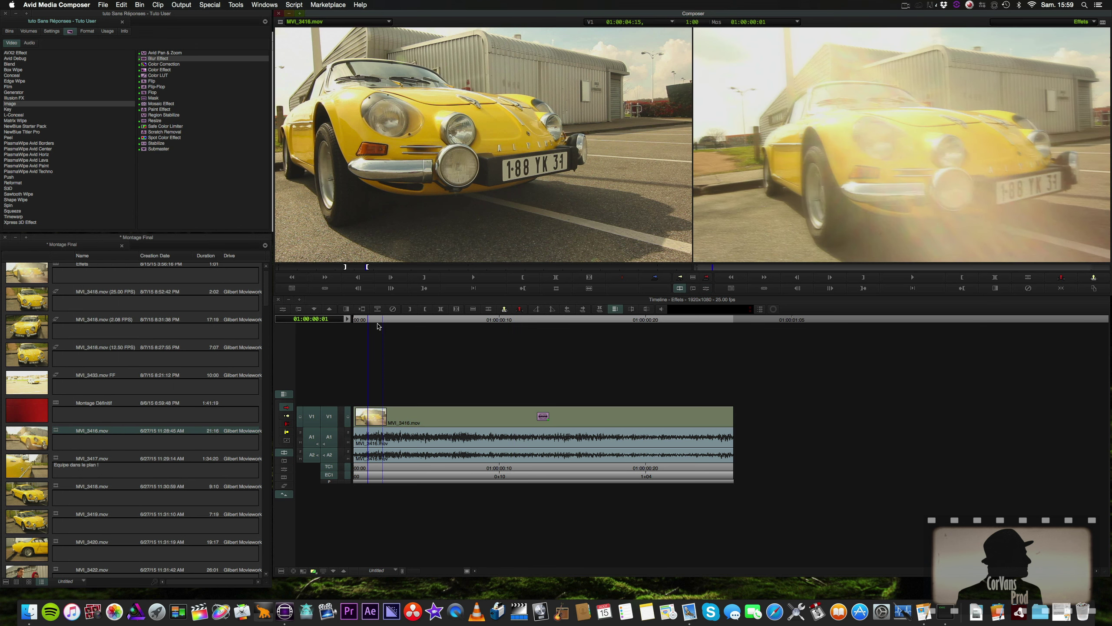
pyautogui.moveTo(380, 326); pyautogui.dragTo(568, 358)
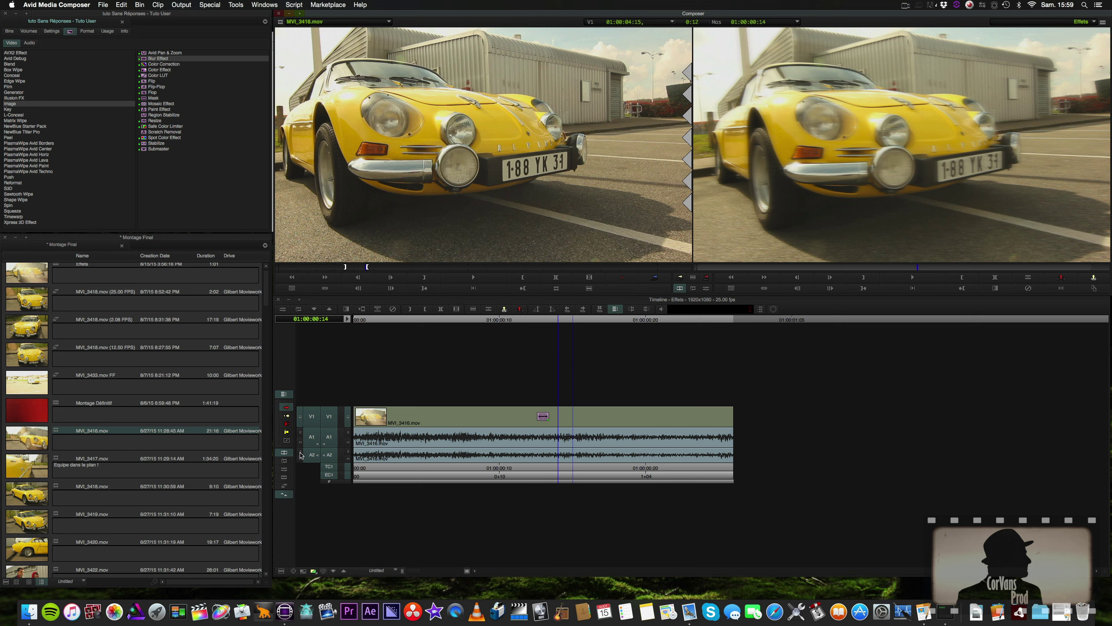
pyautogui.click(286, 467)
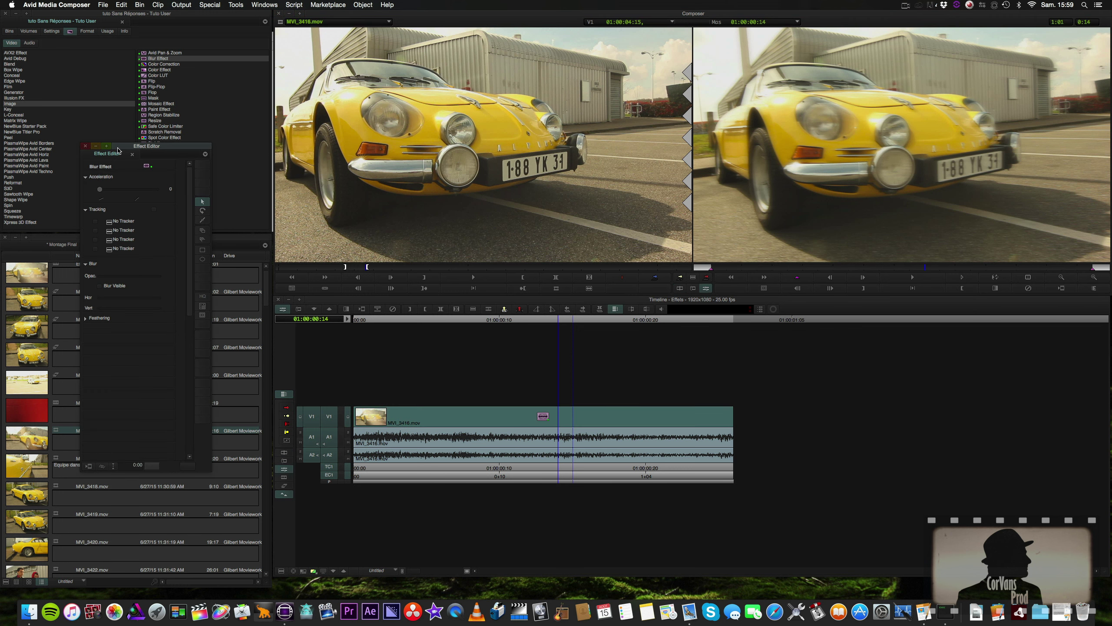
pyautogui.click(85, 147)
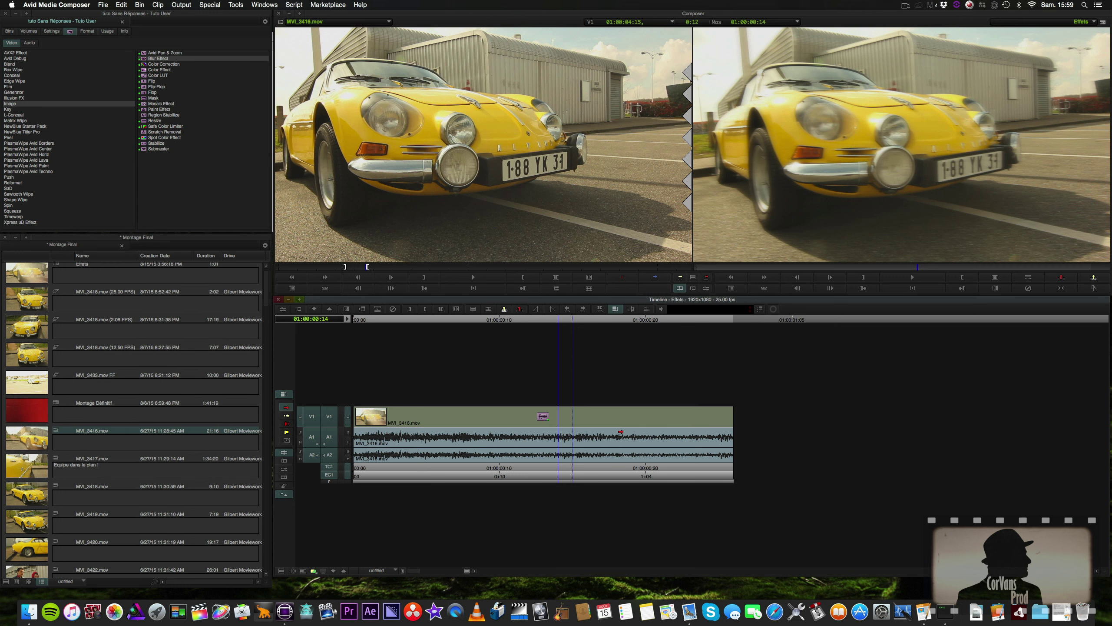
pyautogui.press('space')
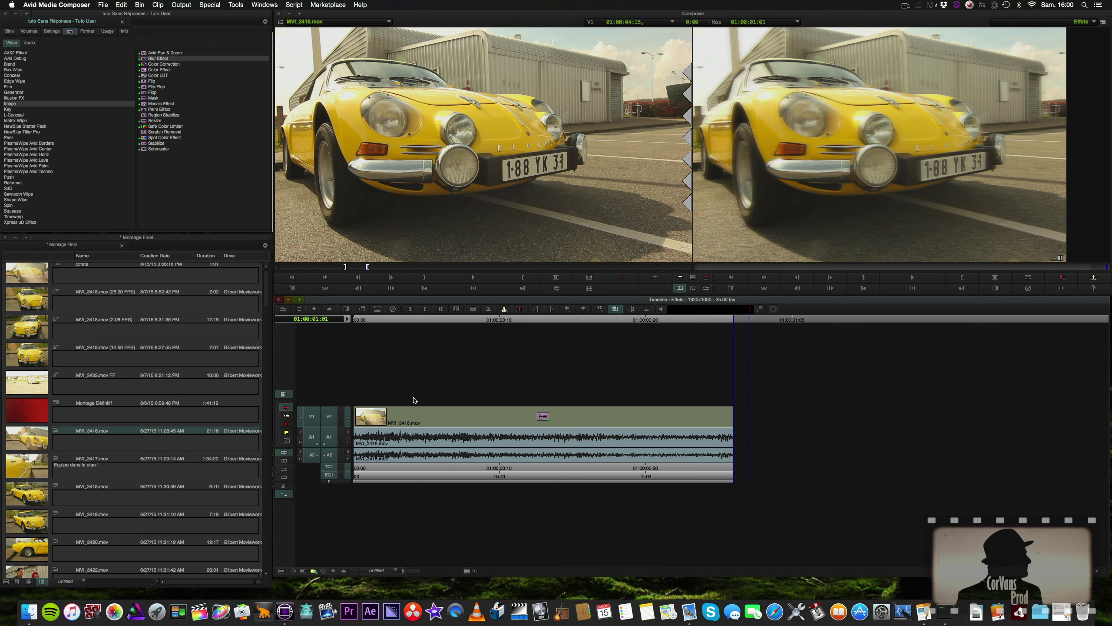
# Add two new video tracks, V2 and V3, above the car clip in the sequence.
pyautogui.rightClick(429, 383)
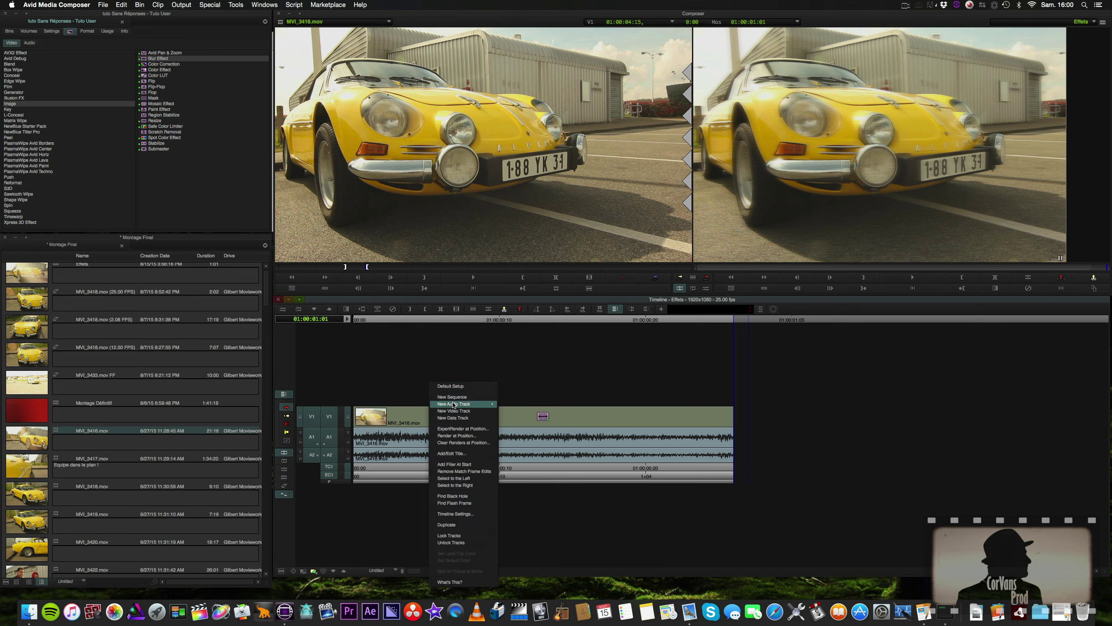
pyautogui.click(510, 412)
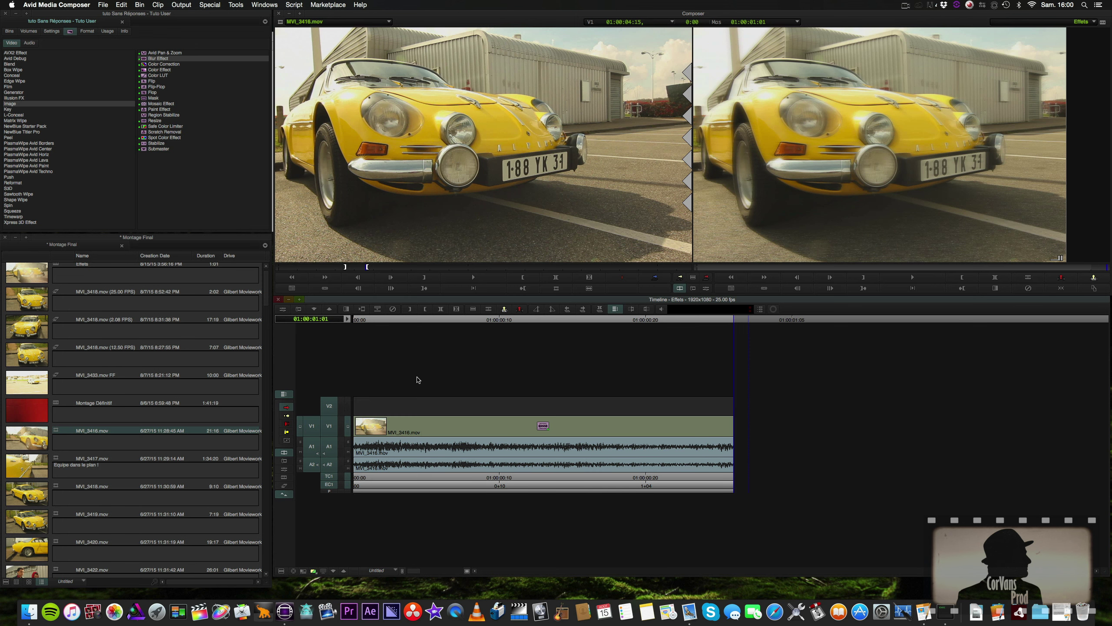
pyautogui.rightClick(418, 380)
pyautogui.click(442, 410)
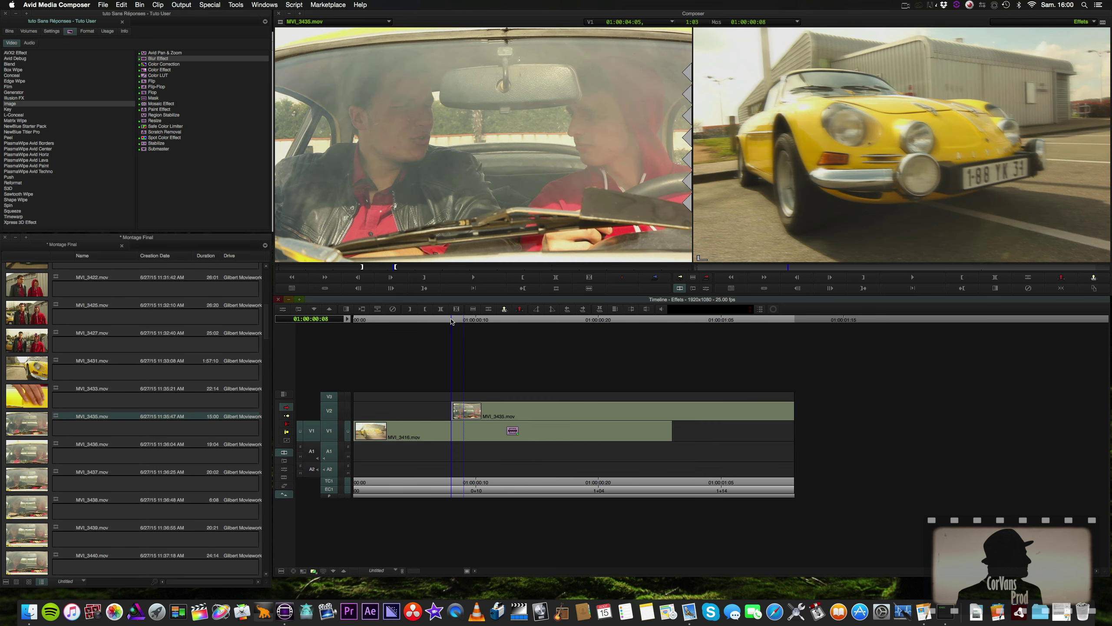
# Scrub across the overlapping clips to 01:00:00:13 and enable video monitoring for track V2.
pyautogui.moveTo(427, 324); pyautogui.dragTo(515, 324)
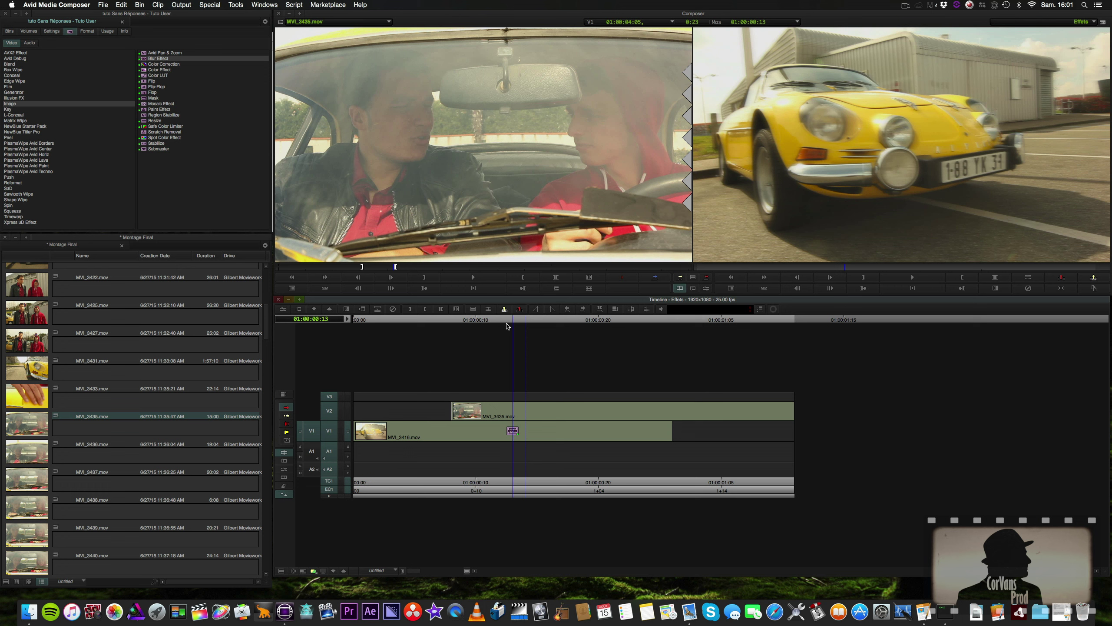
pyautogui.moveTo(518, 319)
pyautogui.mouseDown()
pyautogui.moveTo(477, 325)
pyautogui.moveTo(531, 328)
pyautogui.mouseUp()
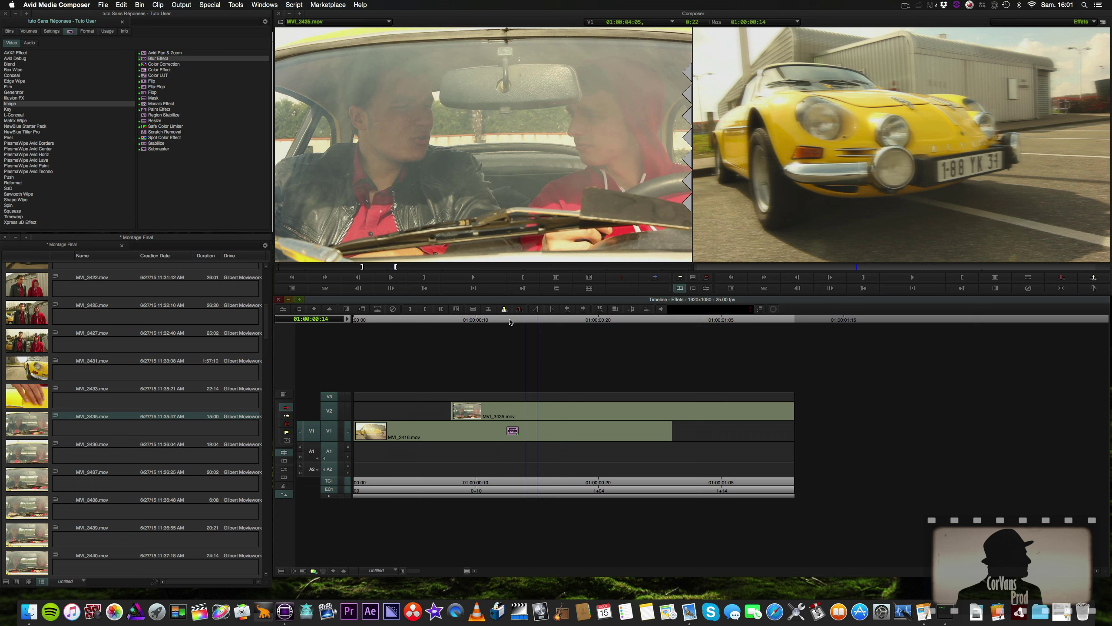
pyautogui.moveTo(508, 324); pyautogui.dragTo(464, 328)
pyautogui.click(519, 330)
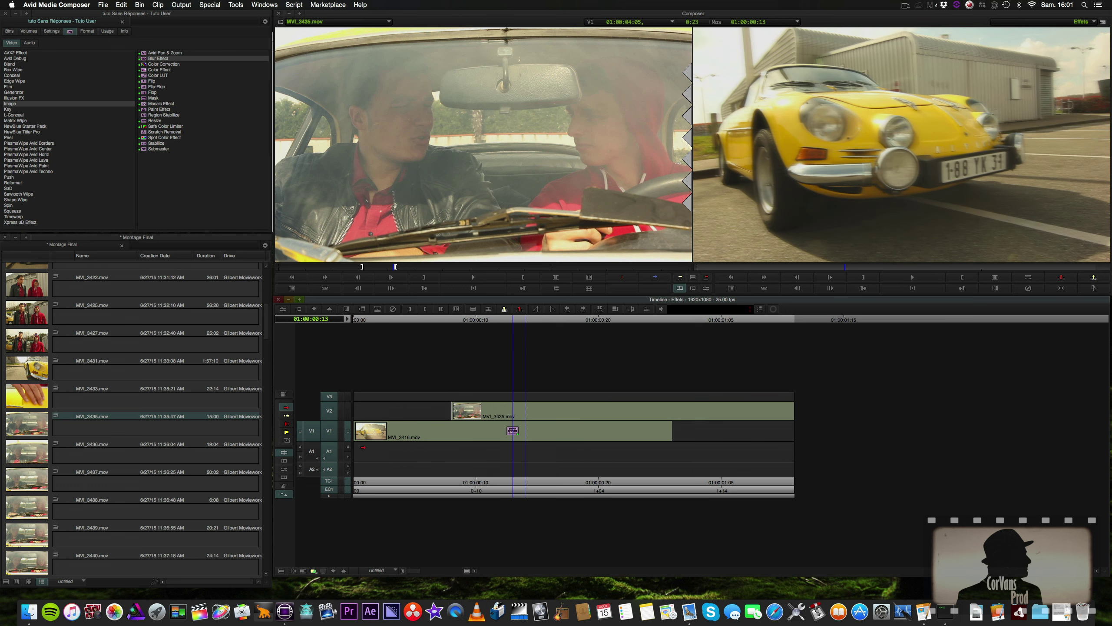
pyautogui.click(348, 411)
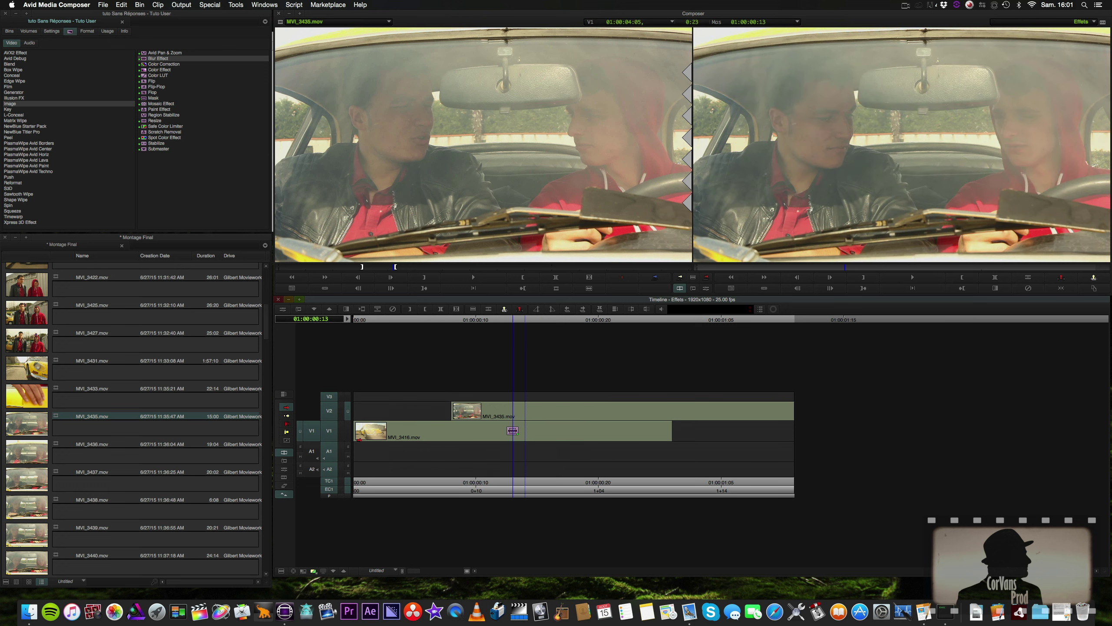
# Scrub back over the part showing only the car clip and park the playhead on the overlap at 01:00:00:12.
pyautogui.moveTo(509, 324); pyautogui.dragTo(404, 319)
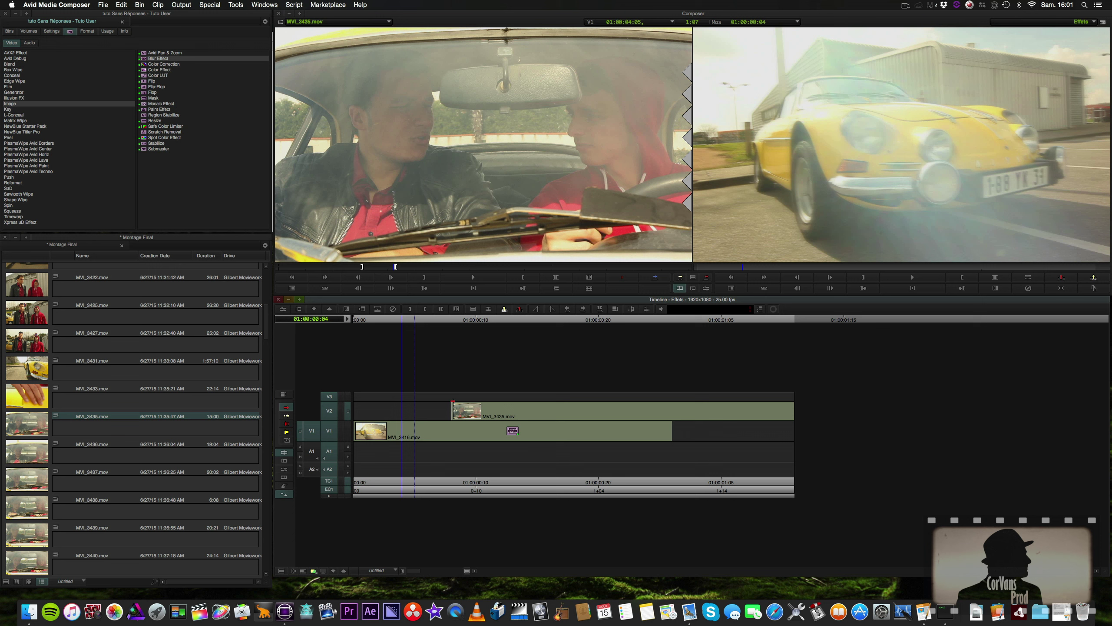
pyautogui.press('Right')
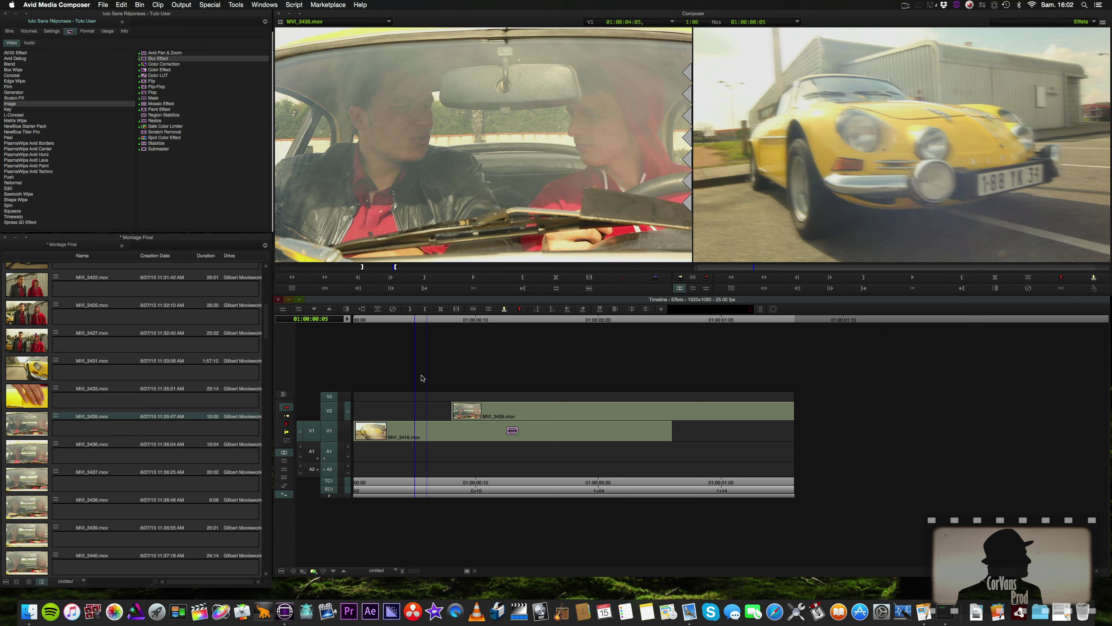
pyautogui.click(509, 320)
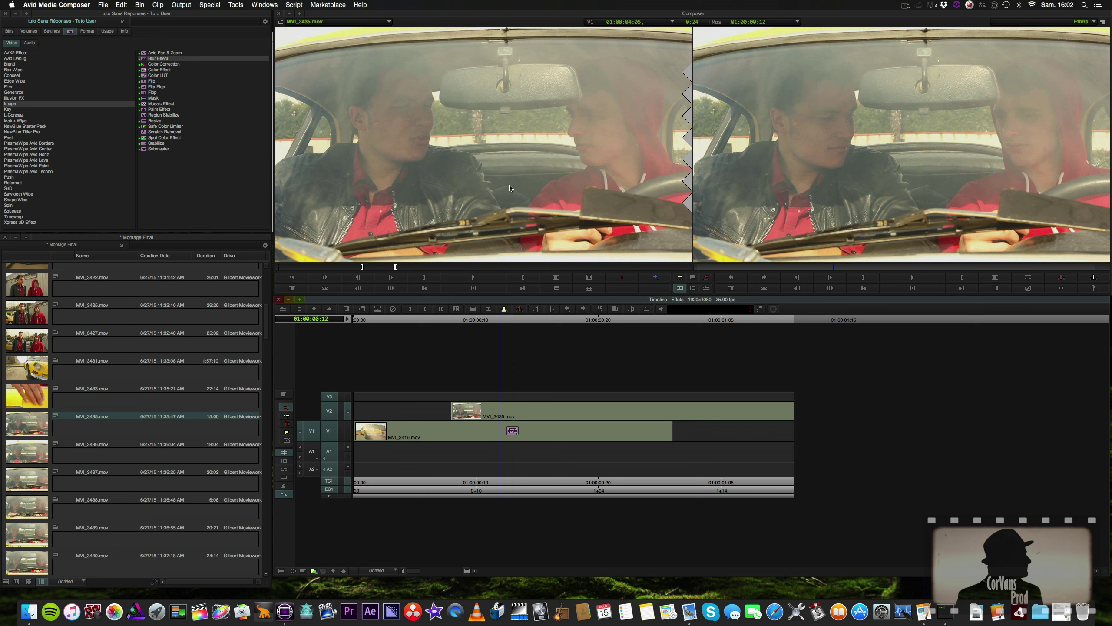
# Save the project and apply the Superimpose effect from the Blend category to the V2 clip.
pyautogui.click(11, 65)
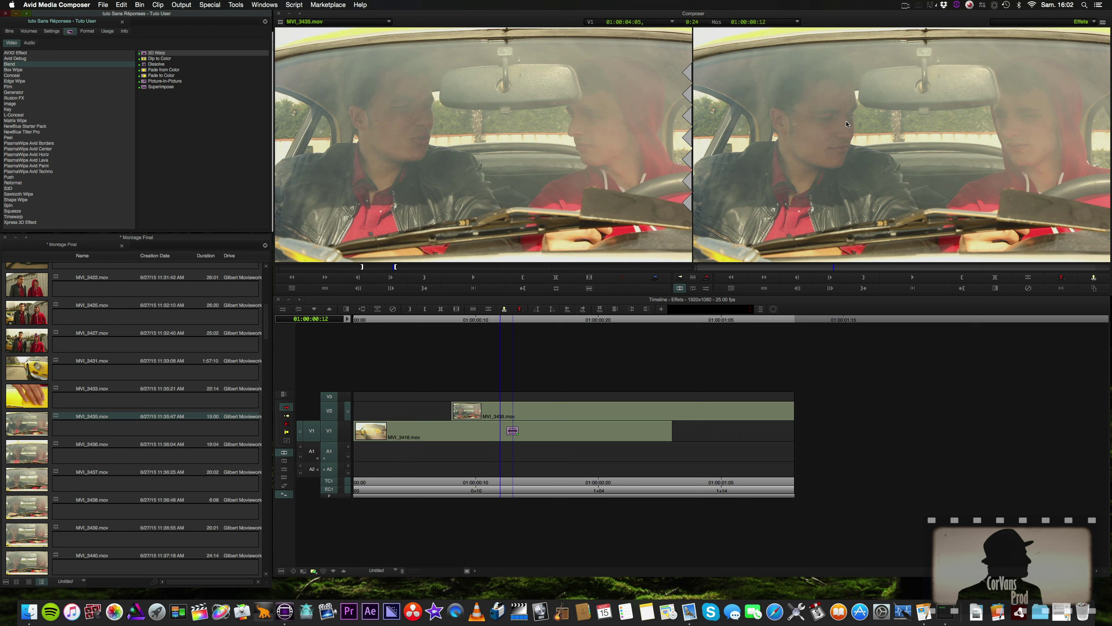
pyautogui.press('super+s')
pyautogui.click(145, 87)
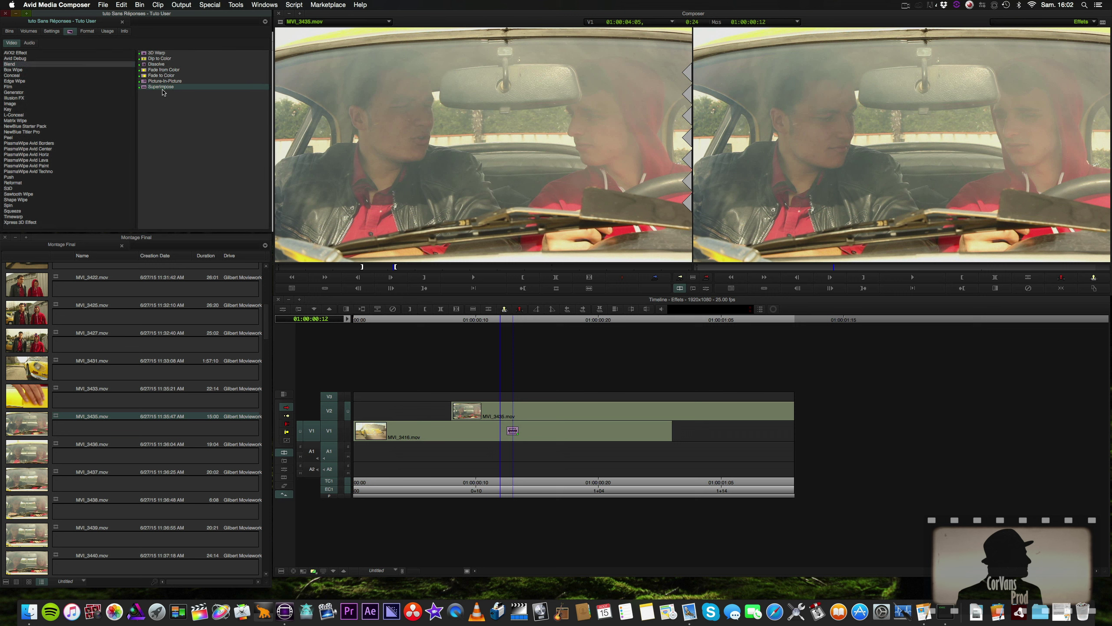
pyautogui.moveTo(149, 89); pyautogui.dragTo(552, 410)
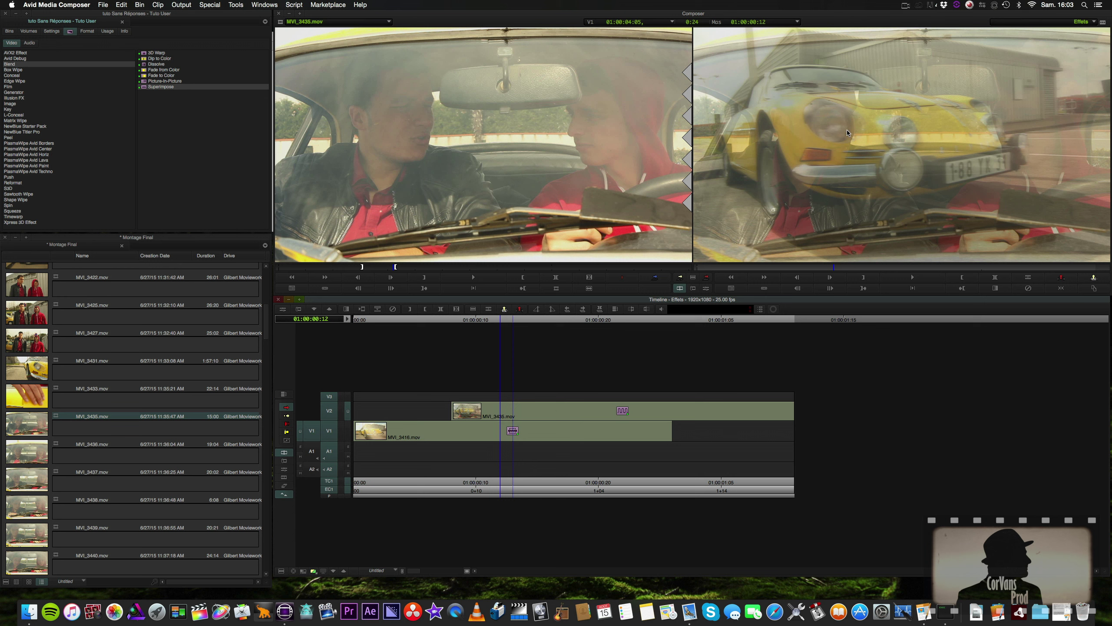
# Open the Superimpose settings and vary the foreground level to 100, to 0 and to about 69.
pyautogui.click(284, 469)
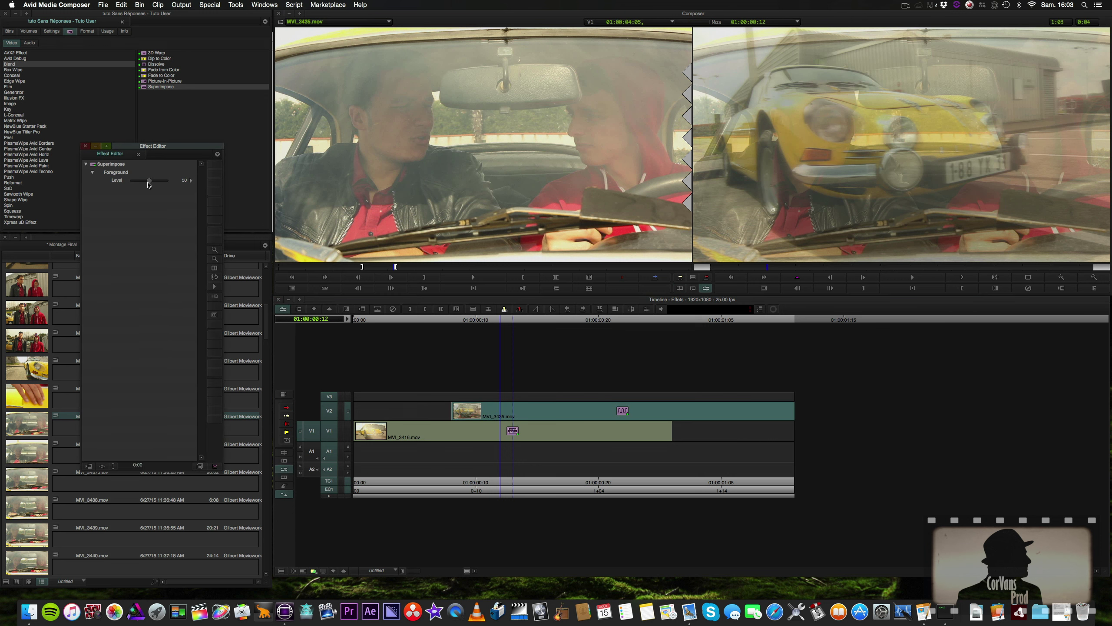
pyautogui.moveTo(149, 180); pyautogui.dragTo(181, 186)
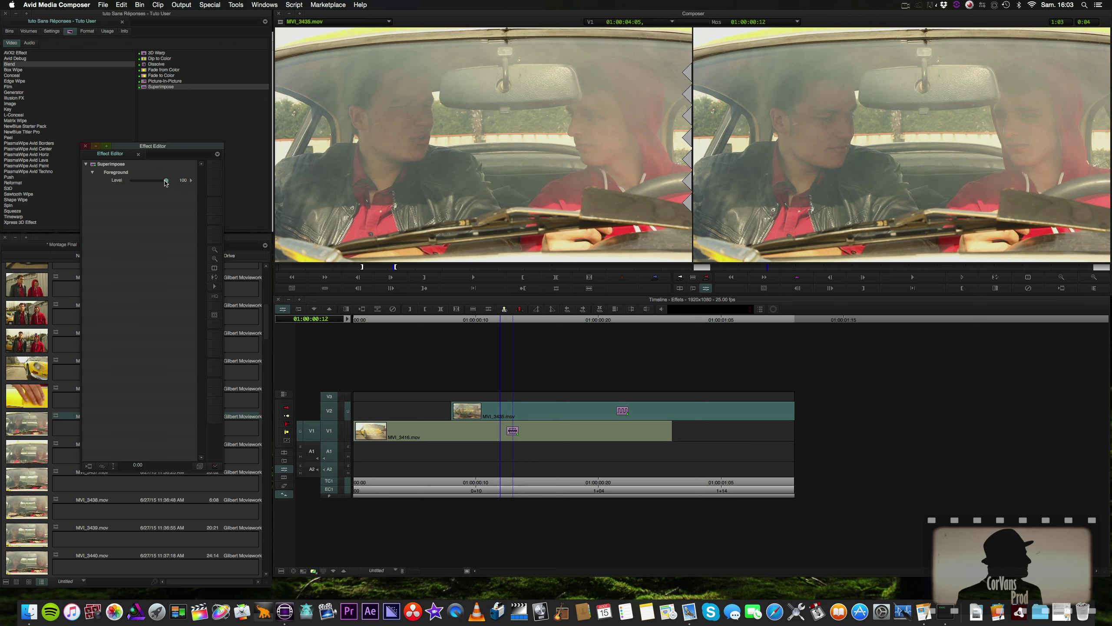
pyautogui.moveTo(166, 181); pyautogui.dragTo(100, 183)
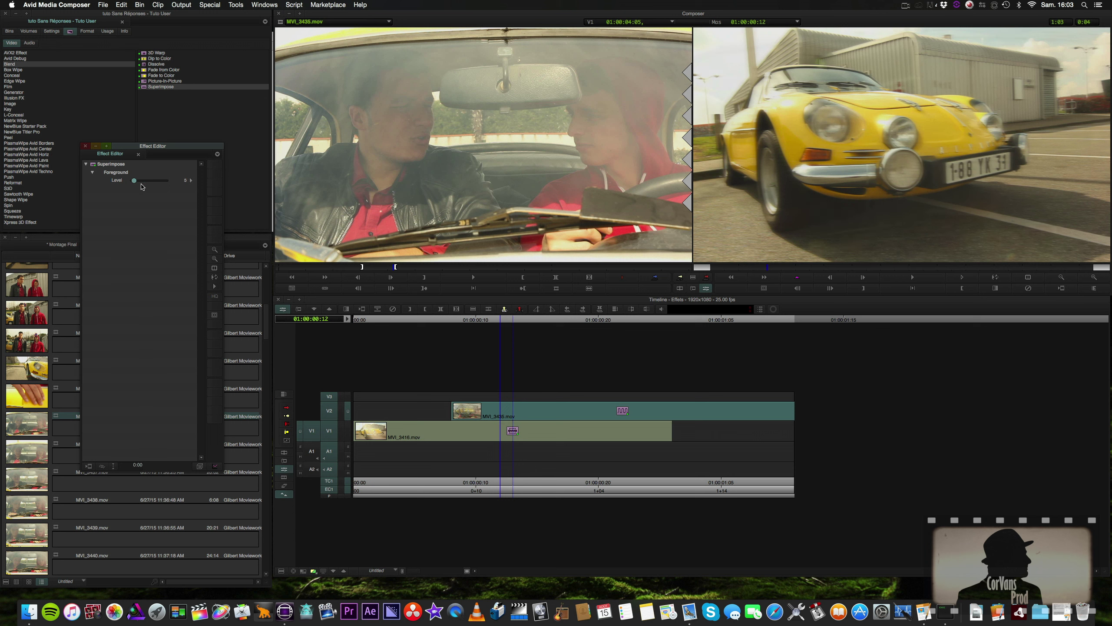
pyautogui.moveTo(142, 187); pyautogui.dragTo(156, 184)
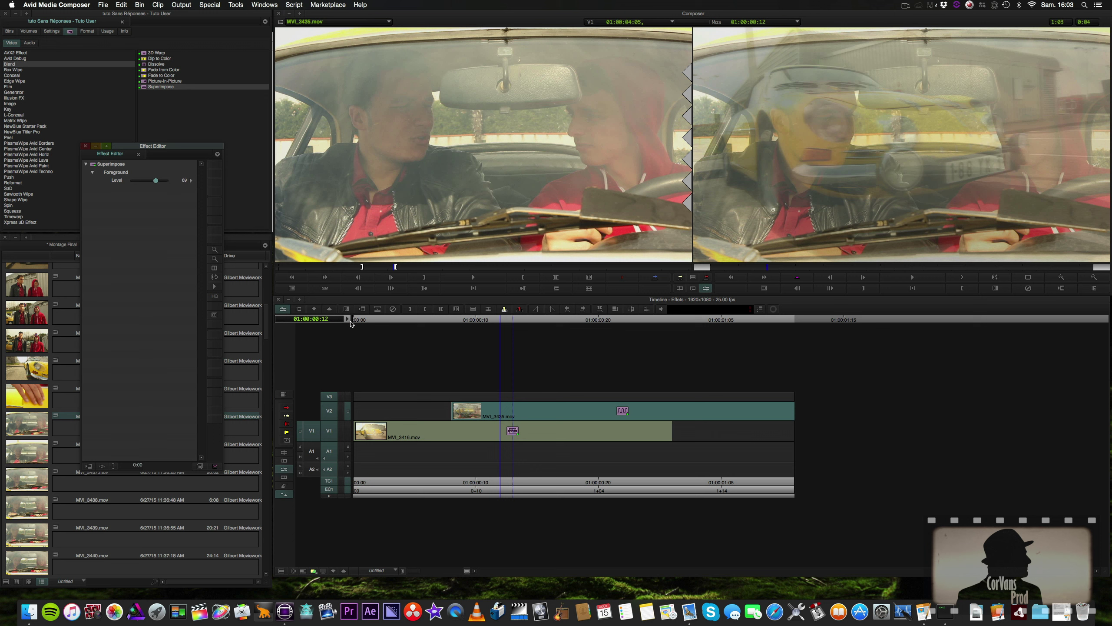
# Remove the Superimpose effect from the V2 clip and close the Effect Editor.
pyautogui.click(393, 308)
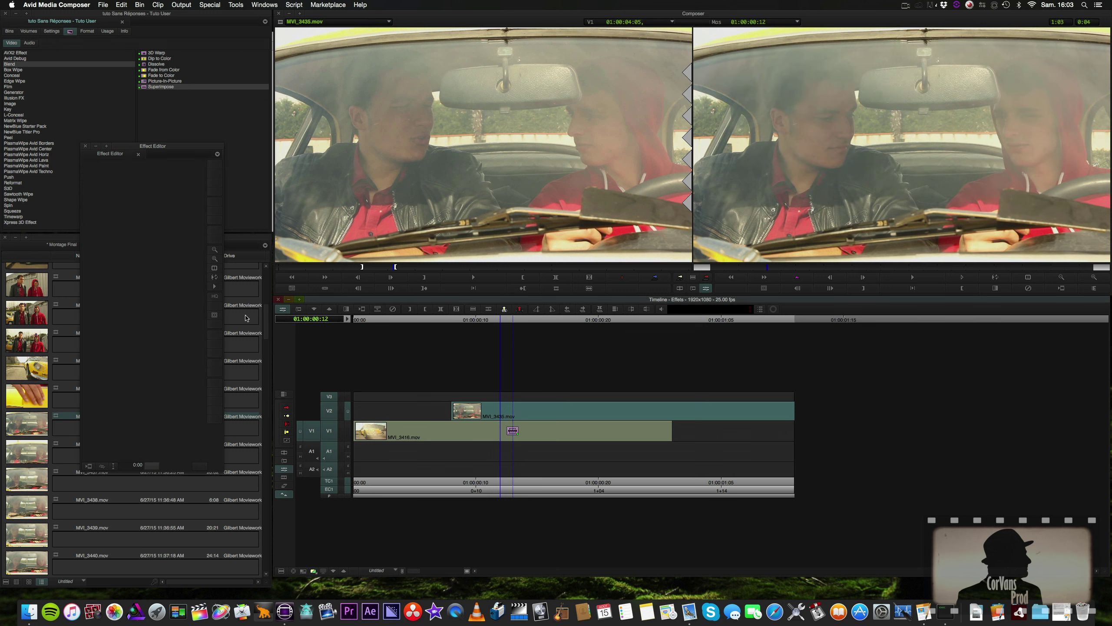
pyautogui.click(85, 146)
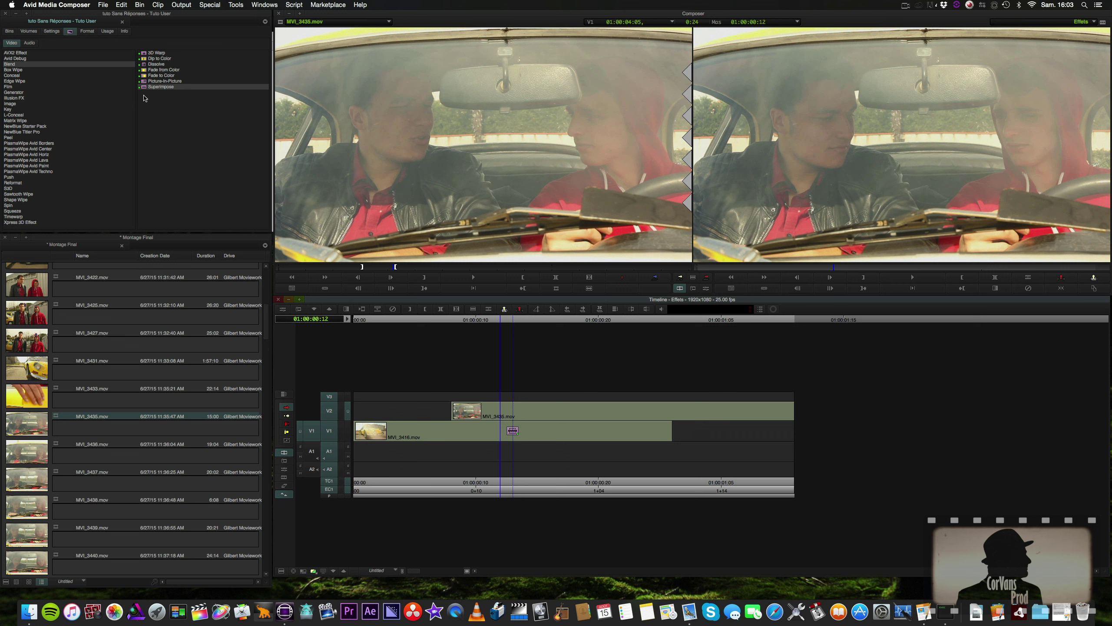
# Apply the Picture-in-Picture effect from the Blend category to the V2 clip.
pyautogui.click(146, 82)
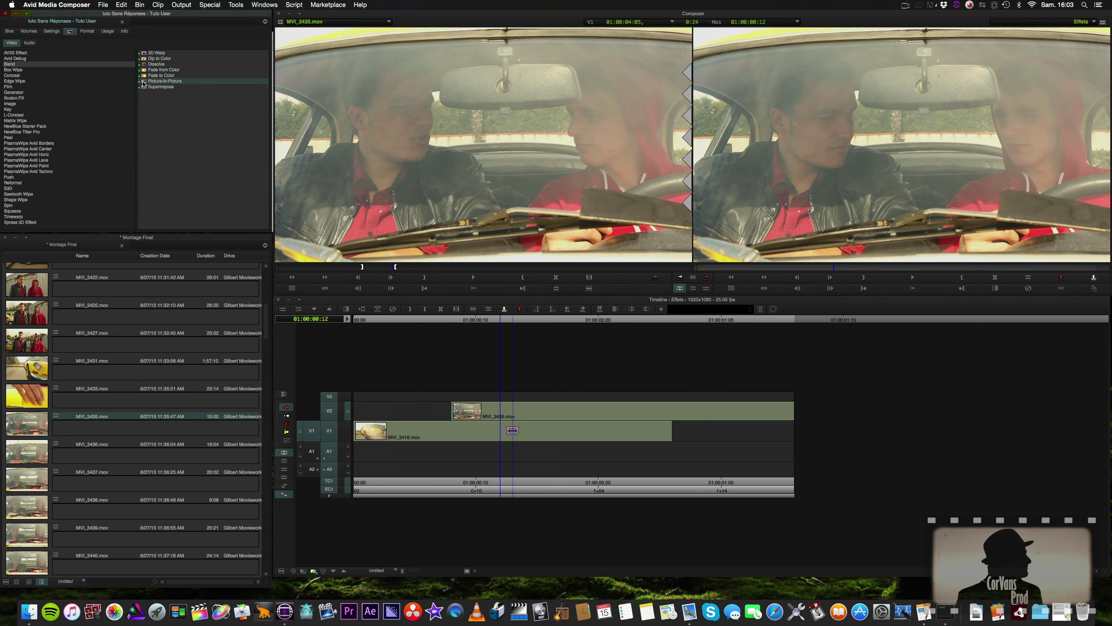
pyautogui.moveTo(144, 84); pyautogui.dragTo(184, 193)
pyautogui.moveTo(470, 379); pyautogui.dragTo(499, 410)
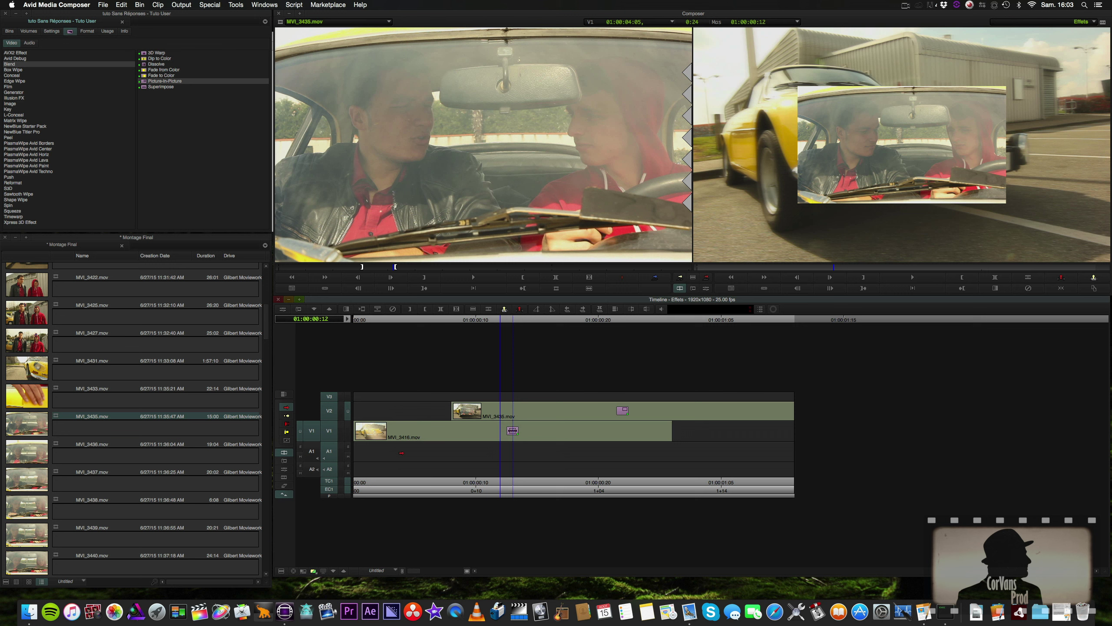
# Open the Picture-in-Picture settings, collapse the Border and Foreground groups, and set the scaling to about 49 with fixed aspect.
pyautogui.click(284, 469)
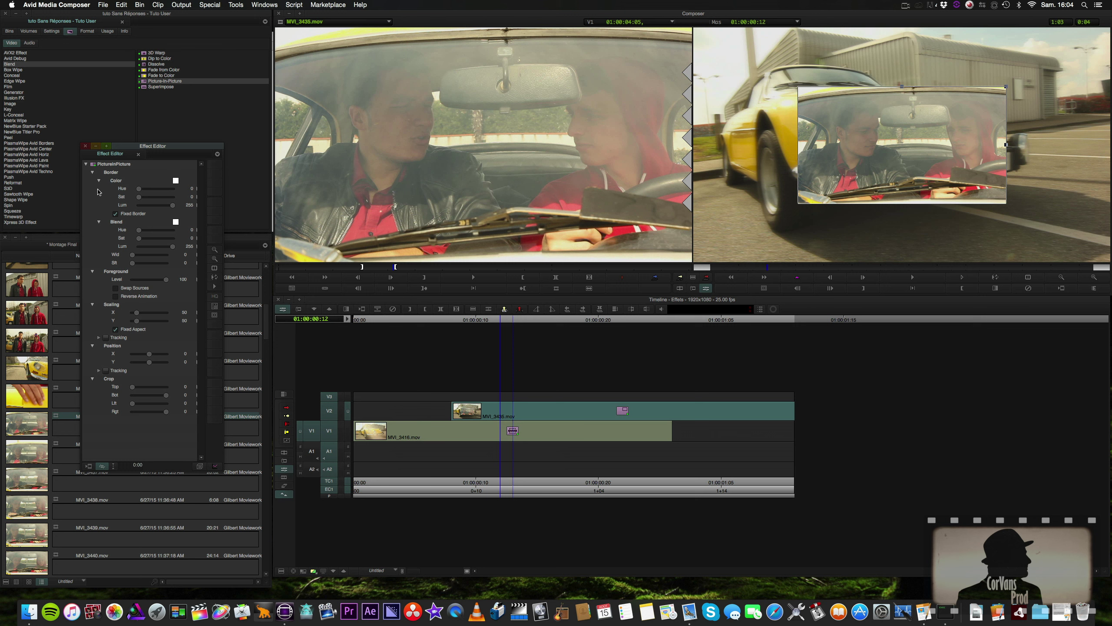
pyautogui.click(93, 173)
pyautogui.click(93, 180)
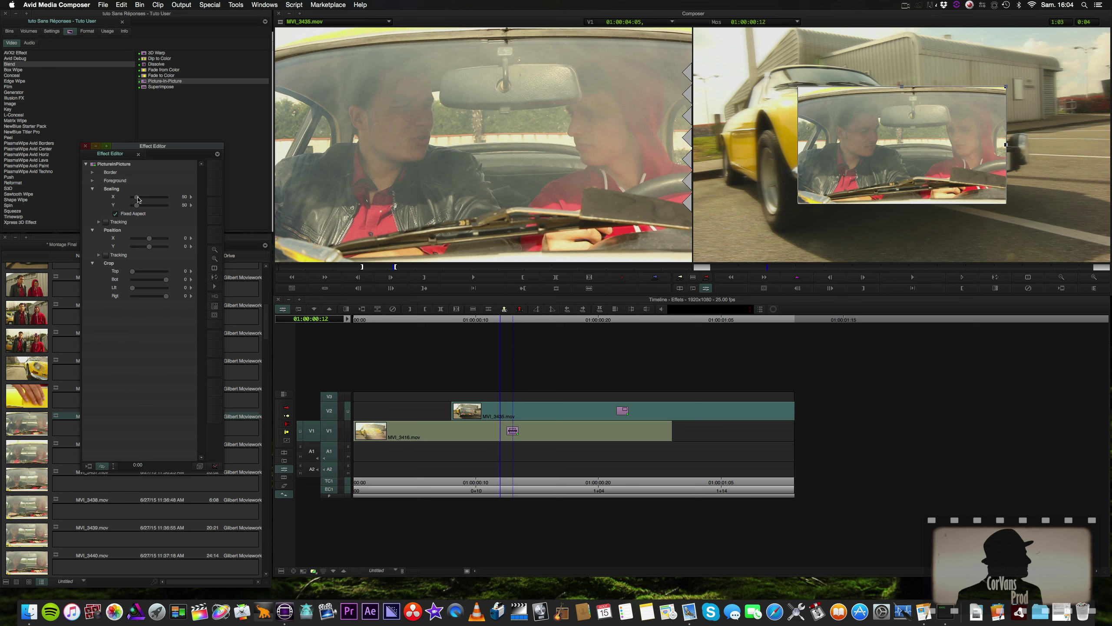
pyautogui.moveTo(138, 199); pyautogui.dragTo(138, 199)
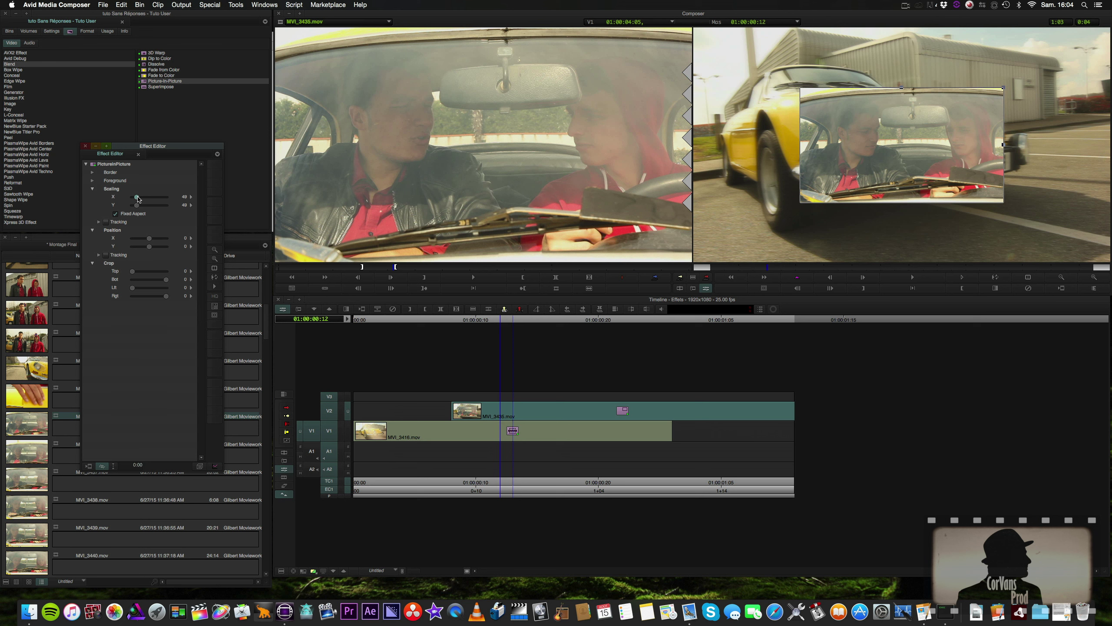
# Try moving the inset to about X 108, Y 54 and to about X -214, Y -227, and undo the moves.
pyautogui.moveTo(149, 238)
pyautogui.mouseDown()
pyautogui.moveTo(138, 239)
pyautogui.moveTo(150, 247)
pyautogui.mouseUp()
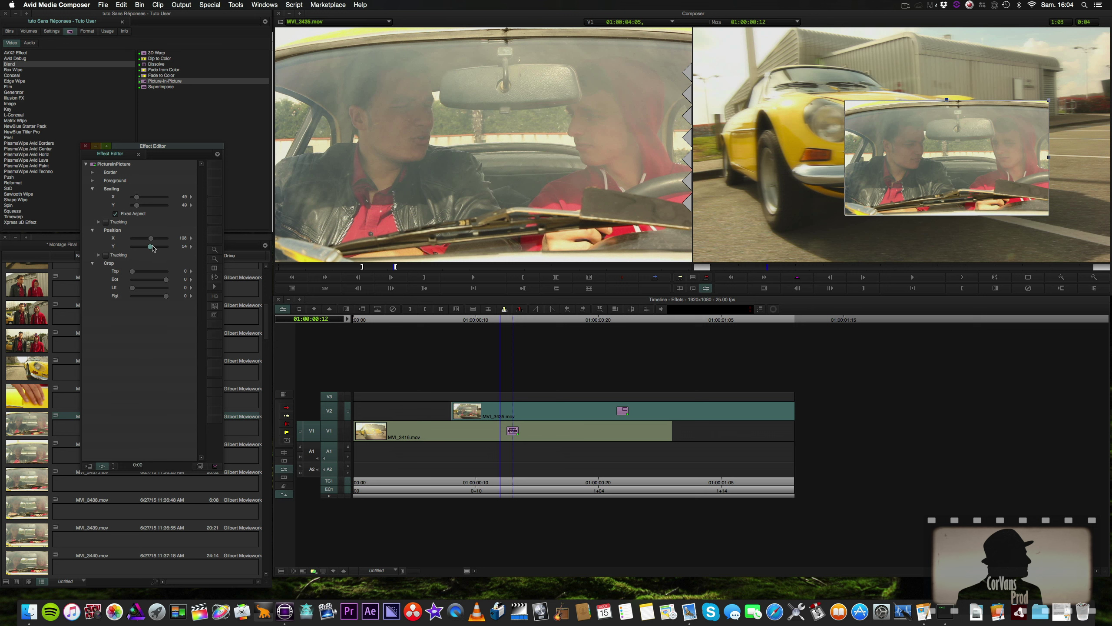
pyautogui.moveTo(906, 163); pyautogui.dragTo(772, 101)
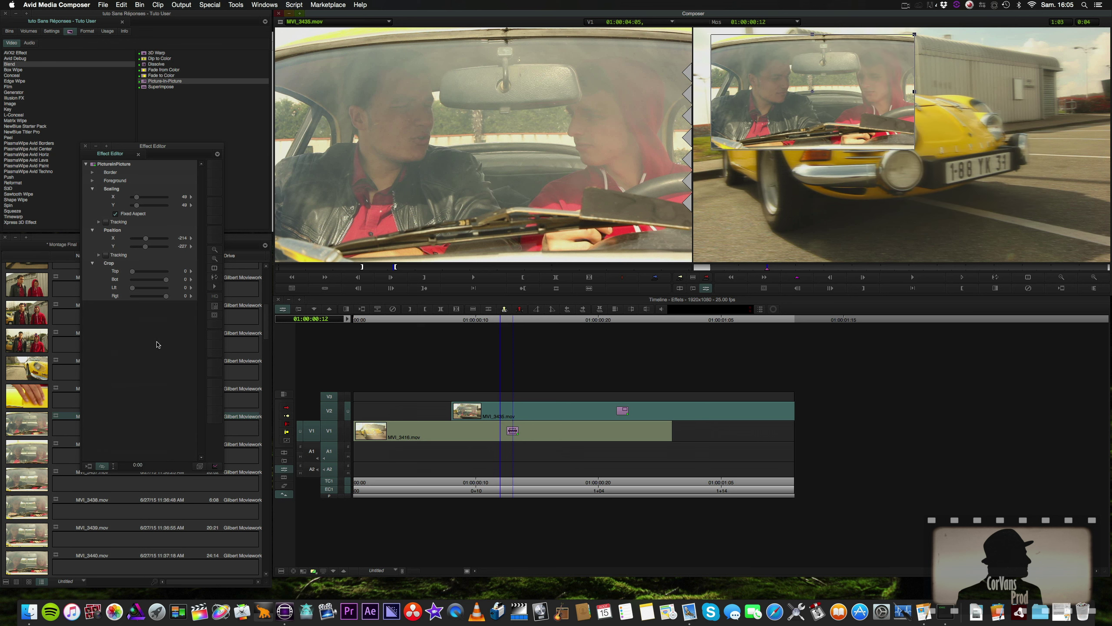
pyautogui.click(154, 363)
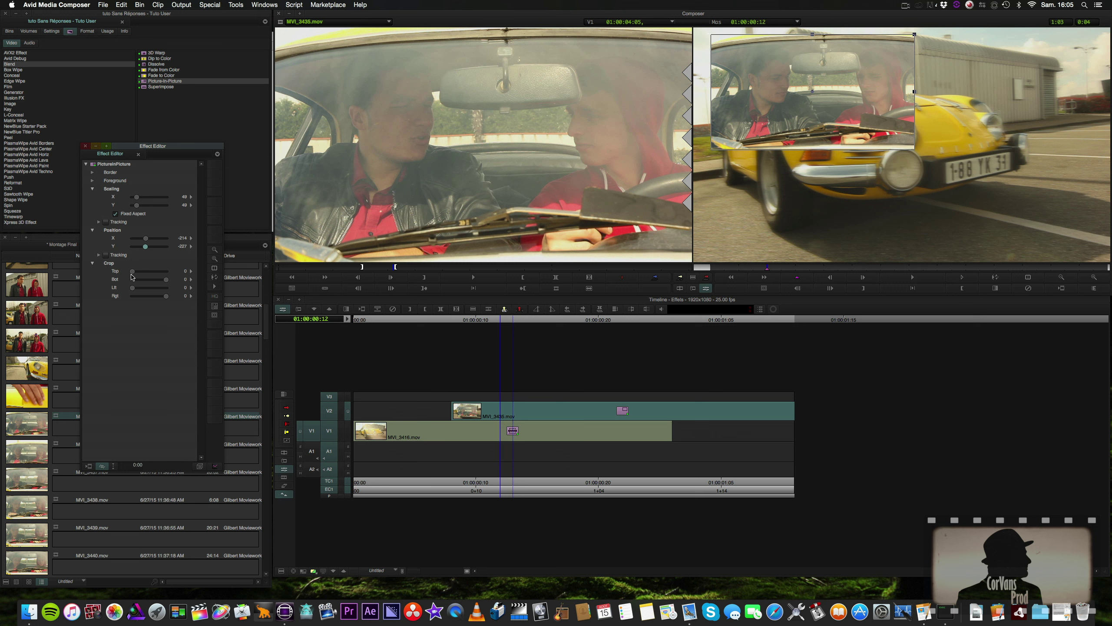
pyautogui.press('super+z')
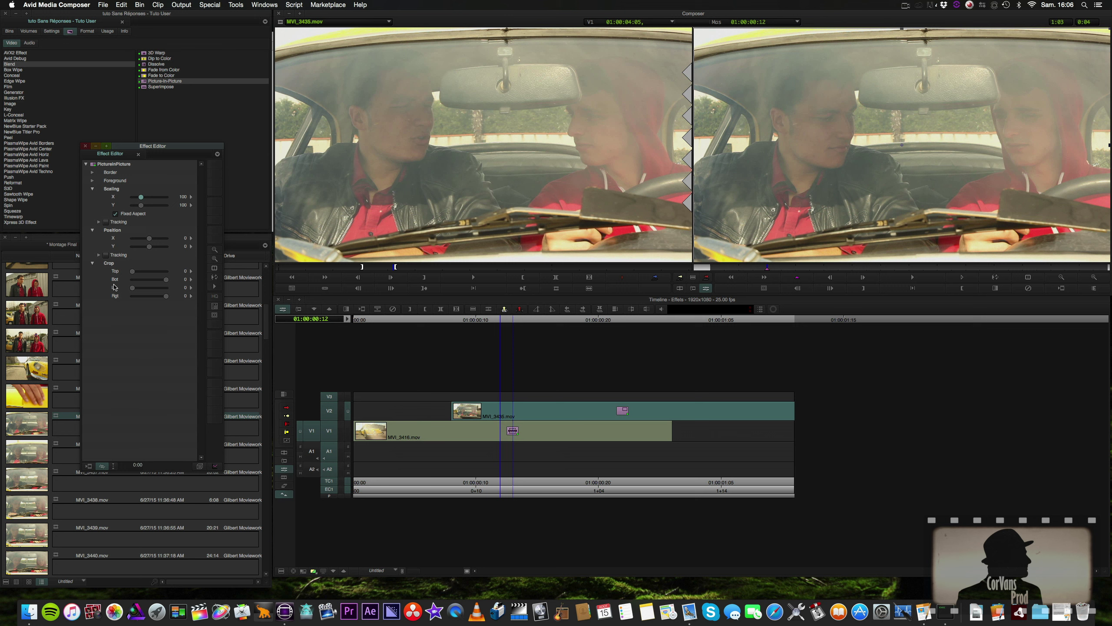
# Try enlarging the V2 image to a scaling of about 168 and shifting its X position to about -243, and undo the shift.
pyautogui.moveTo(133, 272); pyautogui.dragTo(169, 299)
pyautogui.moveTo(142, 206); pyautogui.dragTo(148, 208)
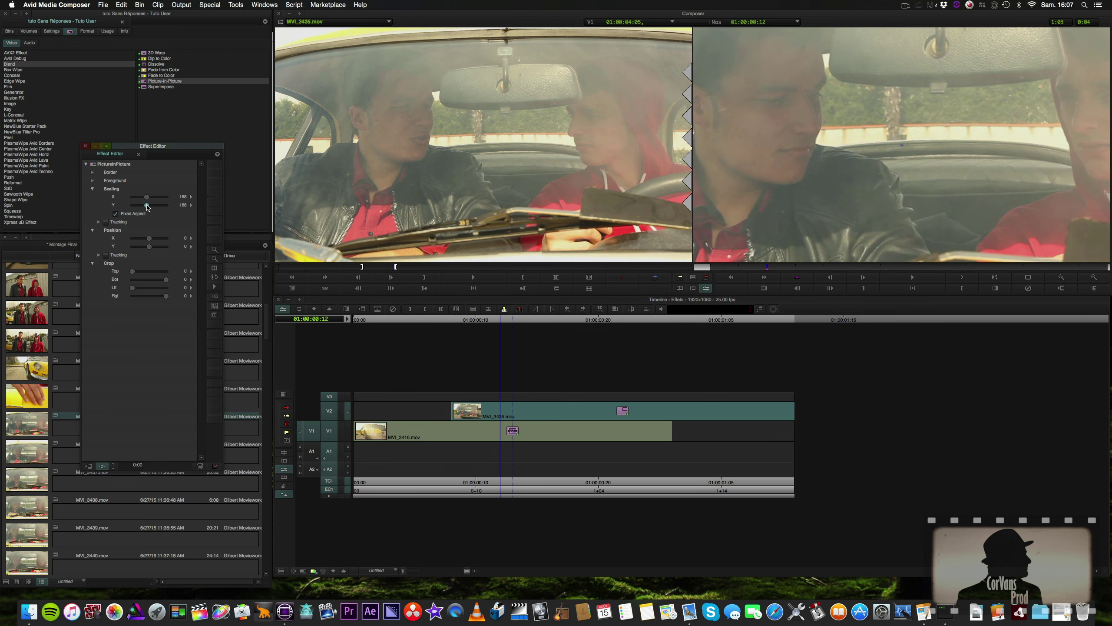
pyautogui.moveTo(149, 240); pyautogui.dragTo(145, 240)
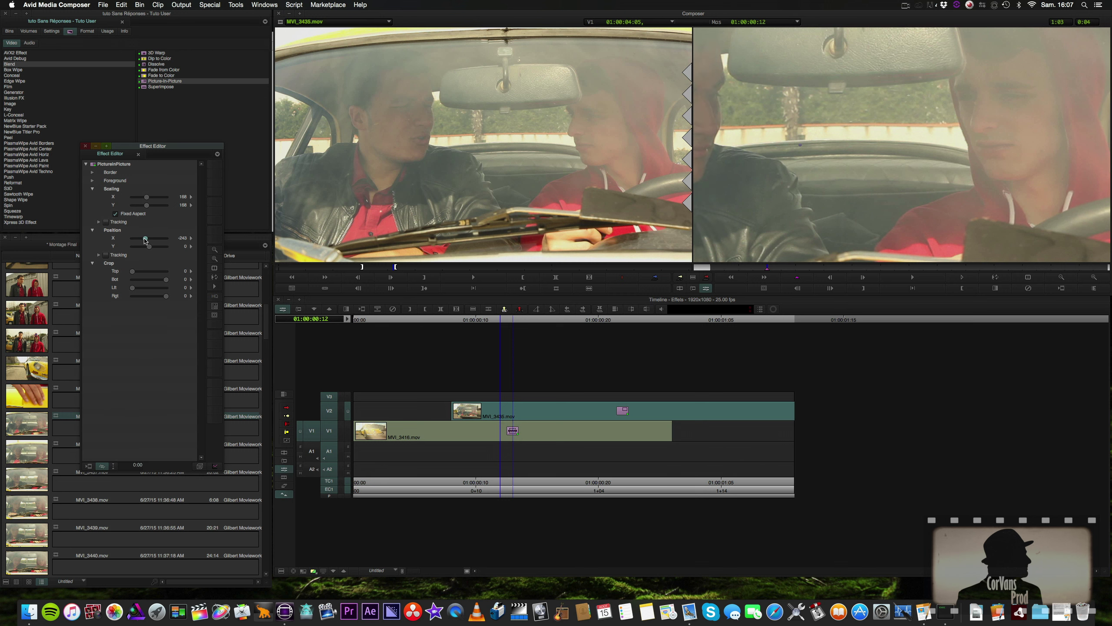
pyautogui.press('super+z')
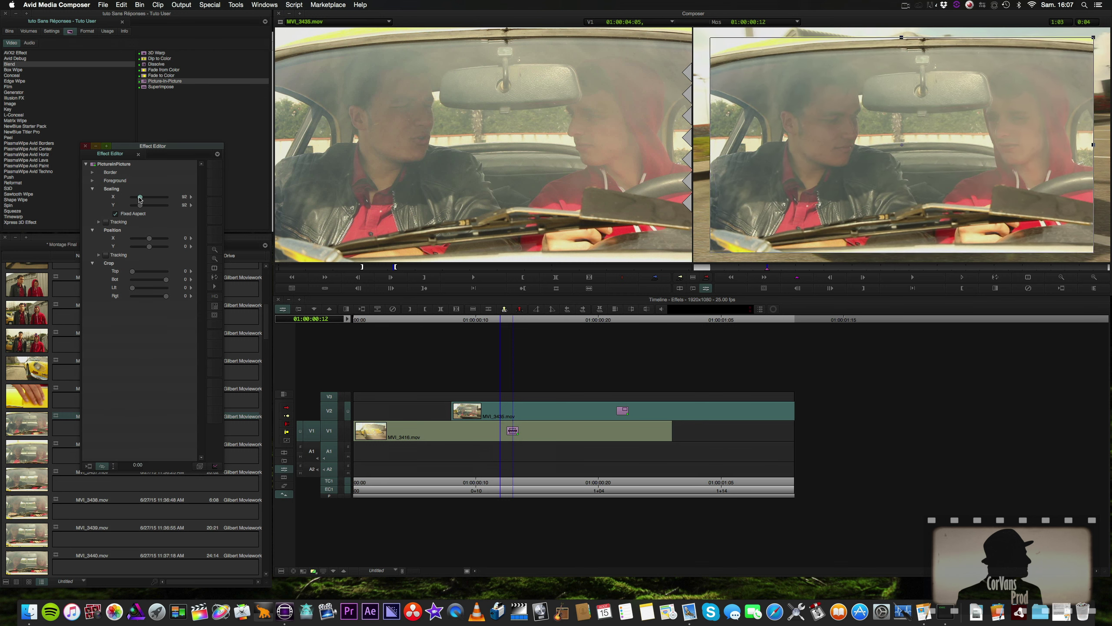
# Reduce the inset's scaling to about 54, turn off Fixed Aspect, and stretch it to about X 65, Y 43.
pyautogui.moveTo(146, 197); pyautogui.dragTo(137, 198)
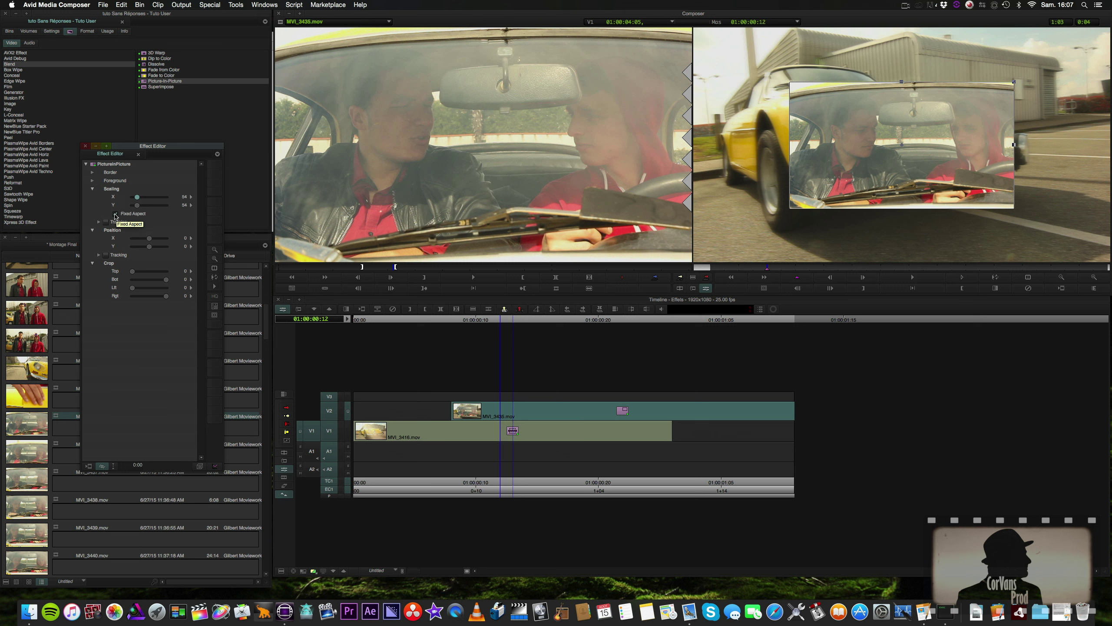
pyautogui.click(115, 214)
pyautogui.moveTo(138, 199); pyautogui.dragTo(136, 205)
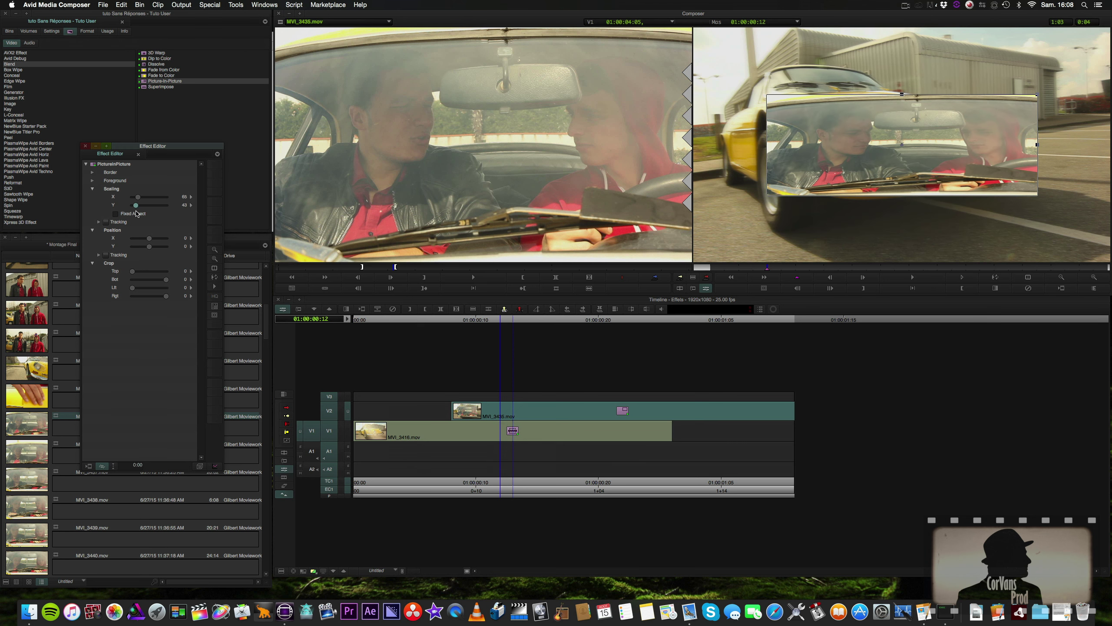
# Turn Fixed Aspect back on, reset the inset's scaling to 100, and reduce it to about 54.
pyautogui.click(123, 214)
pyautogui.click(184, 197)
pyautogui.write('400')
pyautogui.press('Return')
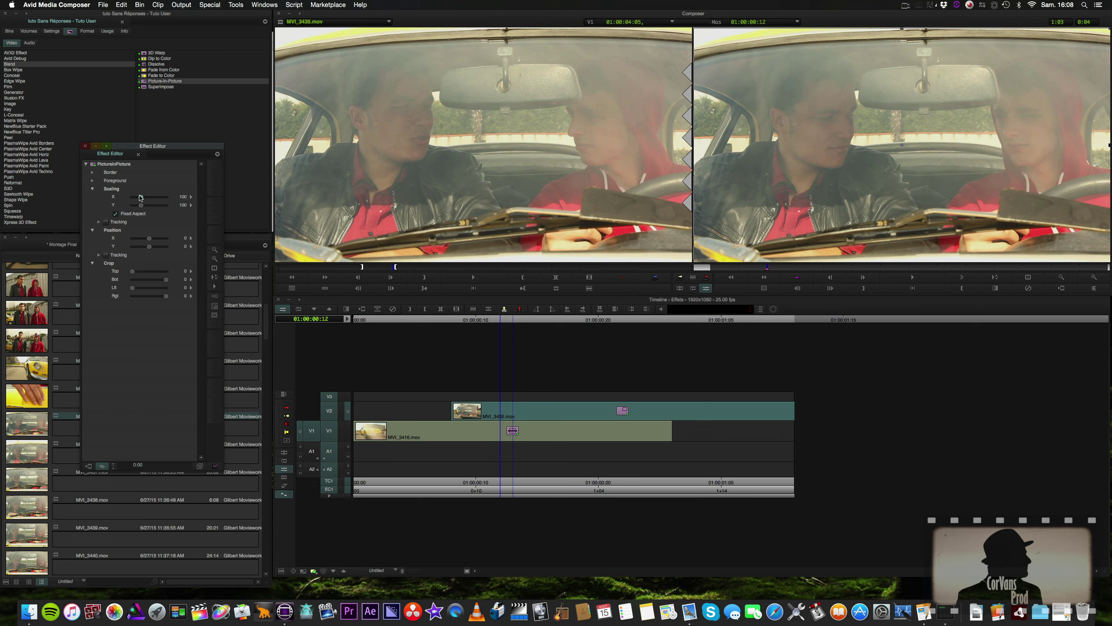
pyautogui.moveTo(142, 198); pyautogui.dragTo(137, 198)
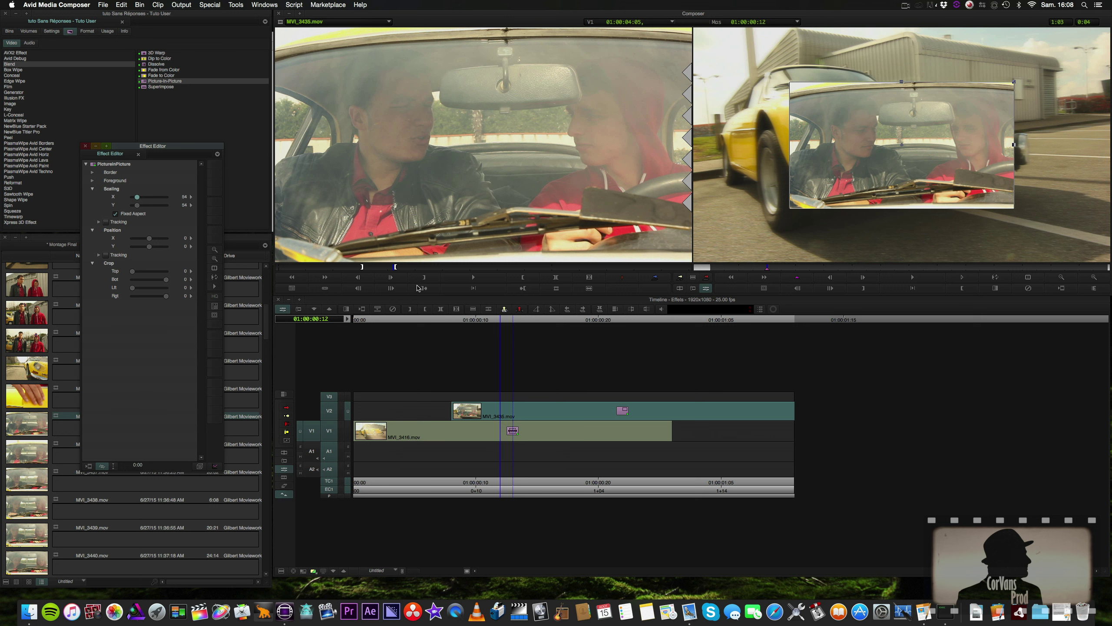
# Give the Picture-in-Picture inset a white border with a width of about 37.
pyautogui.click(93, 172)
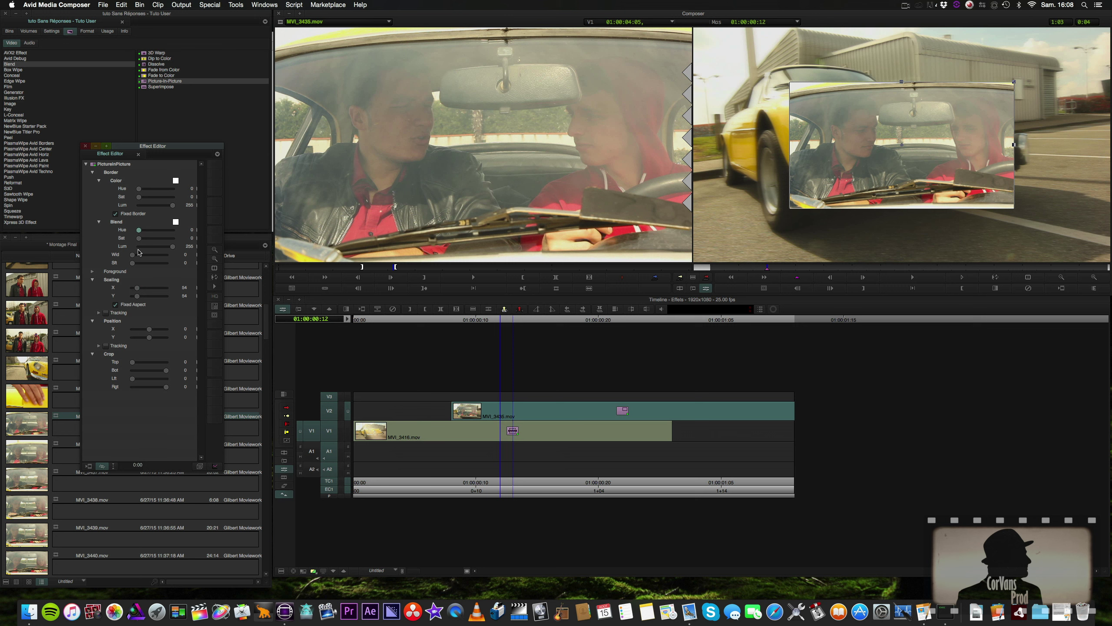
pyautogui.moveTo(133, 256); pyautogui.dragTo(148, 256)
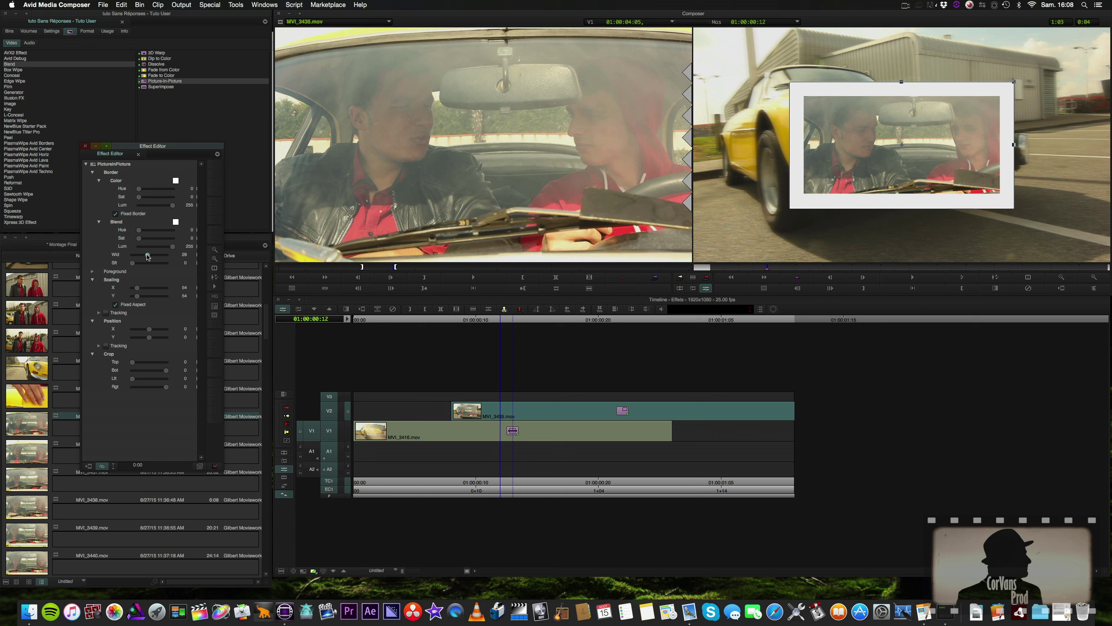
pyautogui.moveTo(147, 257); pyautogui.dragTo(152, 258)
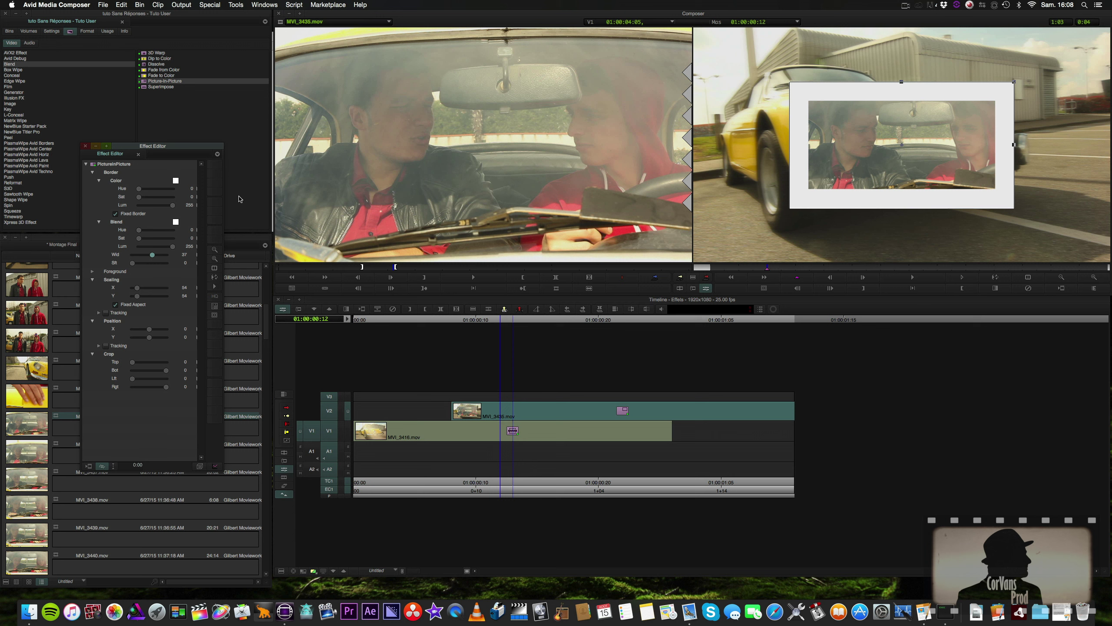
# Change the inset's border colour to light green and increase the border's softness.
pyautogui.click(140, 189)
pyautogui.moveTo(139, 191); pyautogui.dragTo(158, 189)
pyautogui.moveTo(158, 190)
pyautogui.mouseDown()
pyautogui.moveTo(144, 199)
pyautogui.moveTo(158, 199)
pyautogui.moveTo(146, 190)
pyautogui.mouseUp()
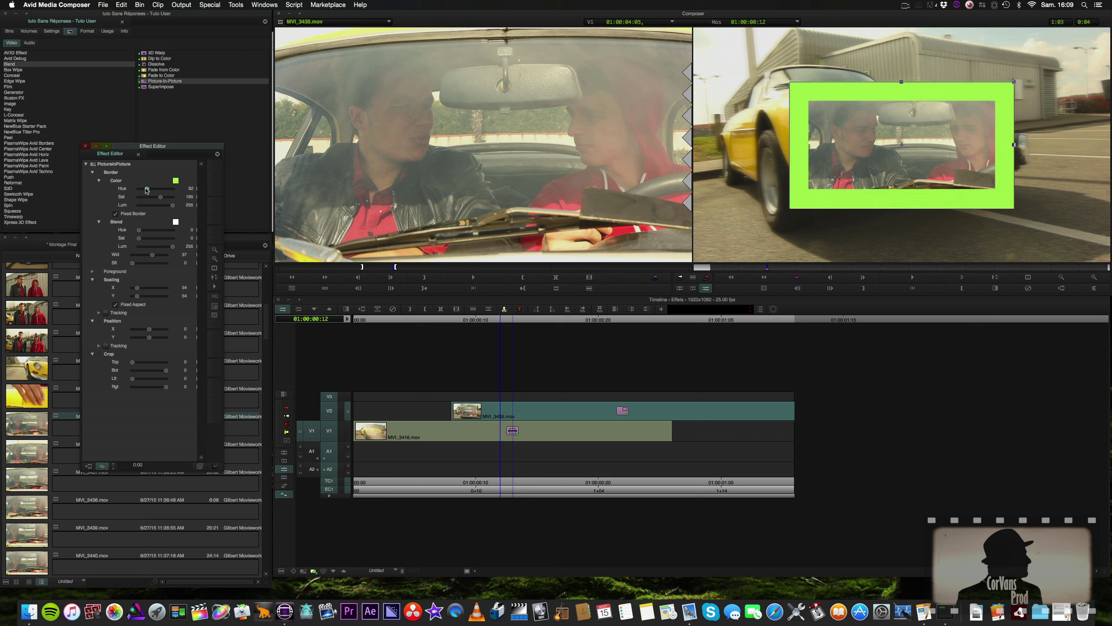
pyautogui.moveTo(133, 262); pyautogui.dragTo(140, 263)
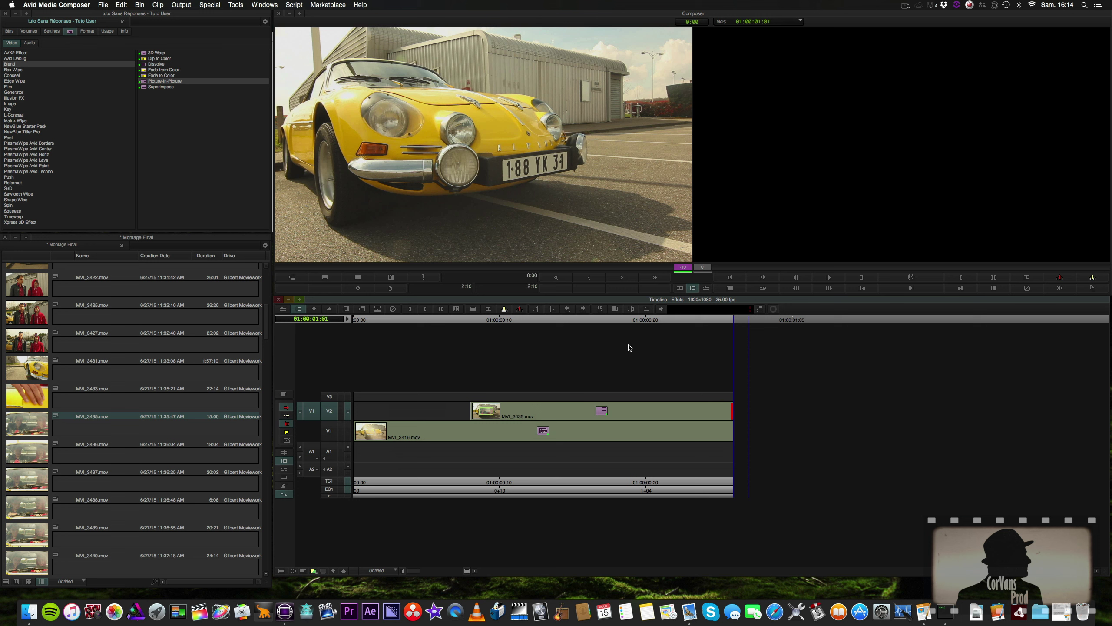
# Patch the source video track to V1 in the timeline and browse the bin for another clip.
pyautogui.moveTo(312, 411); pyautogui.dragTo(329, 430)
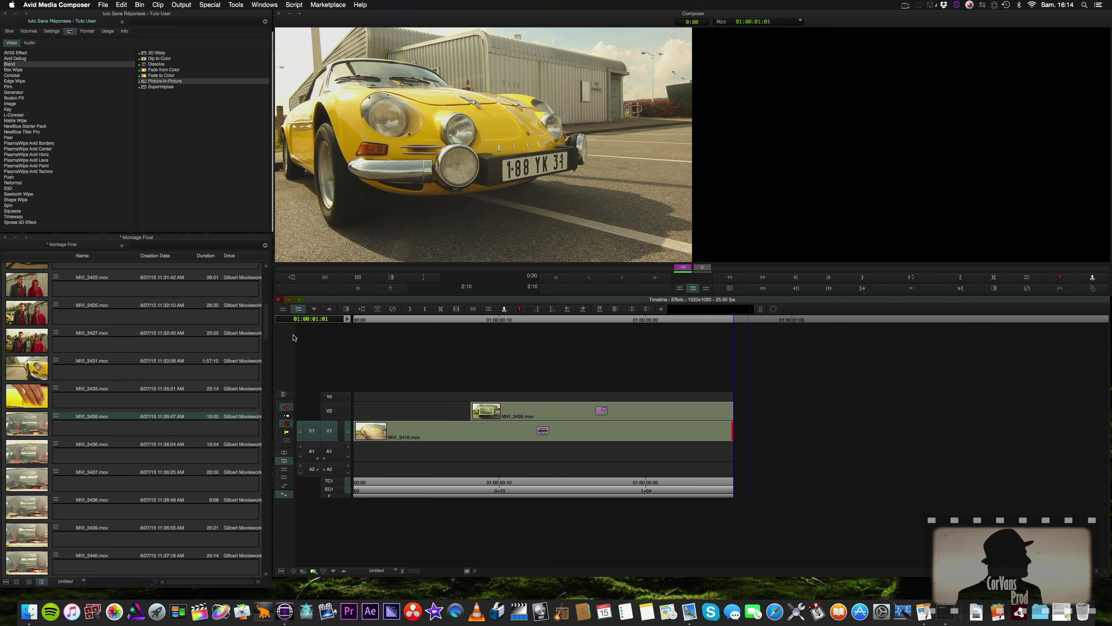
pyautogui.moveTo(268, 324); pyautogui.dragTo(268, 339)
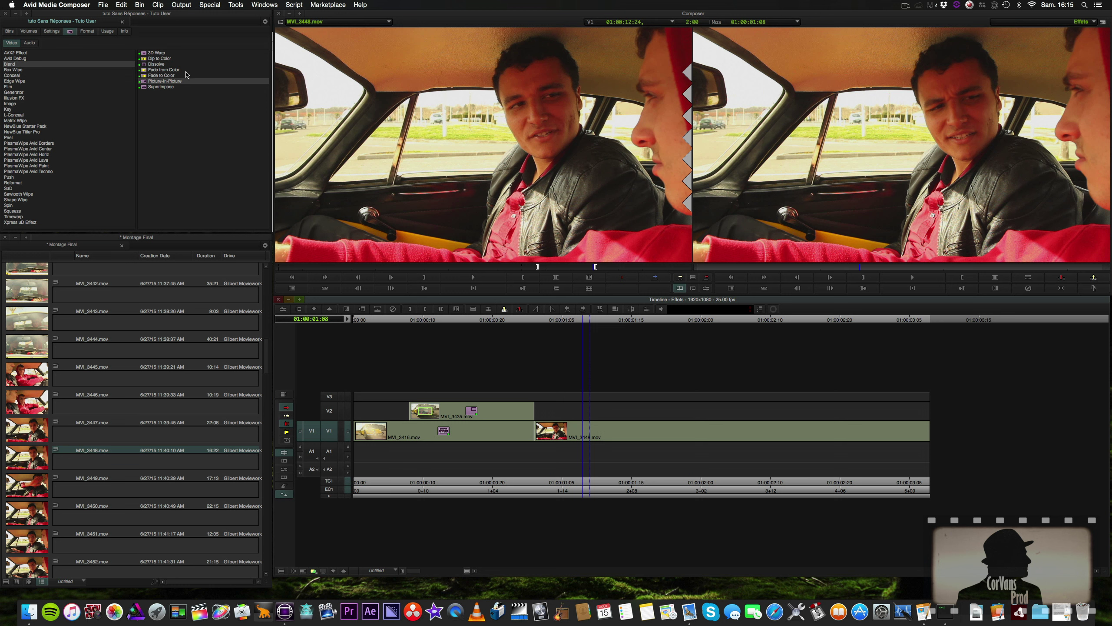
# Apply the 3D Warp effect to the MVI_3448.mov clip on V1 and open its effect parameters.
pyautogui.click(197, 134)
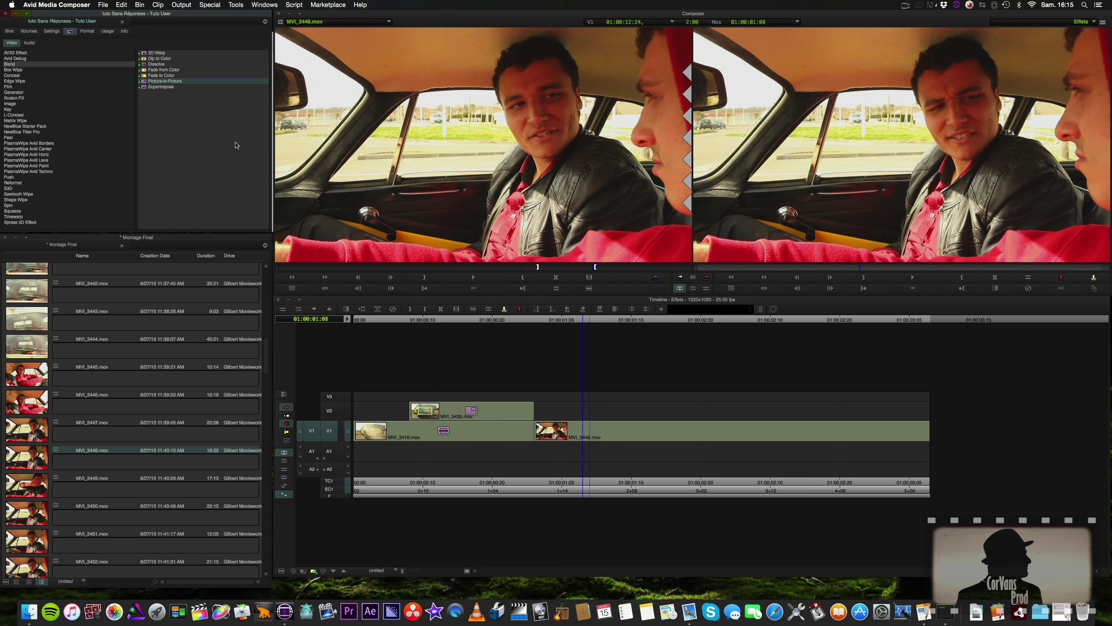
pyautogui.click(151, 53)
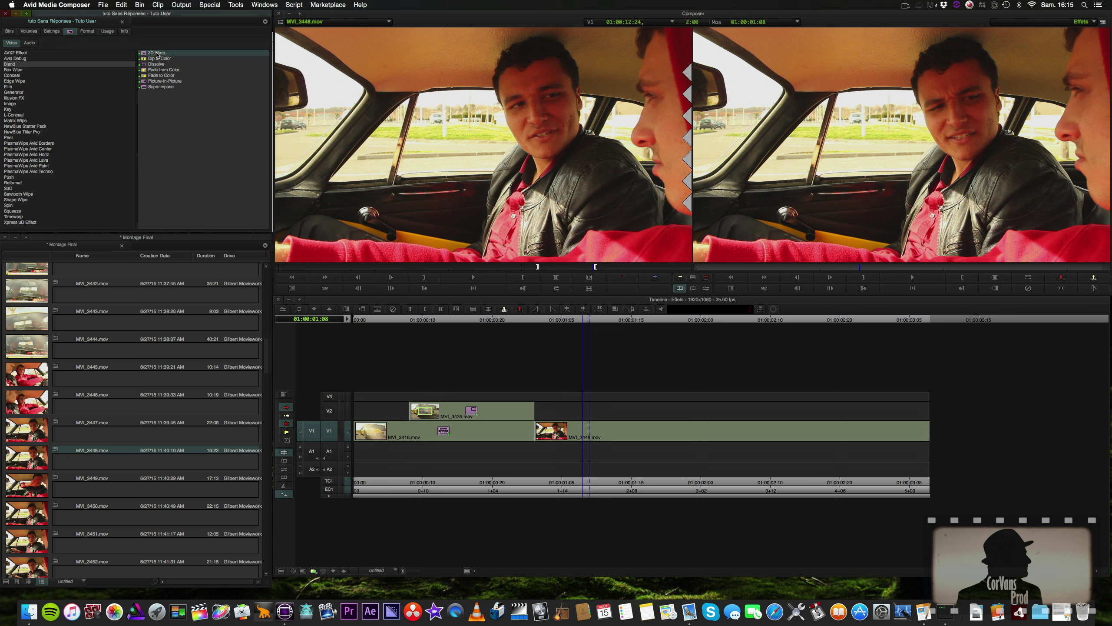
pyautogui.moveTo(157, 54); pyautogui.dragTo(624, 431)
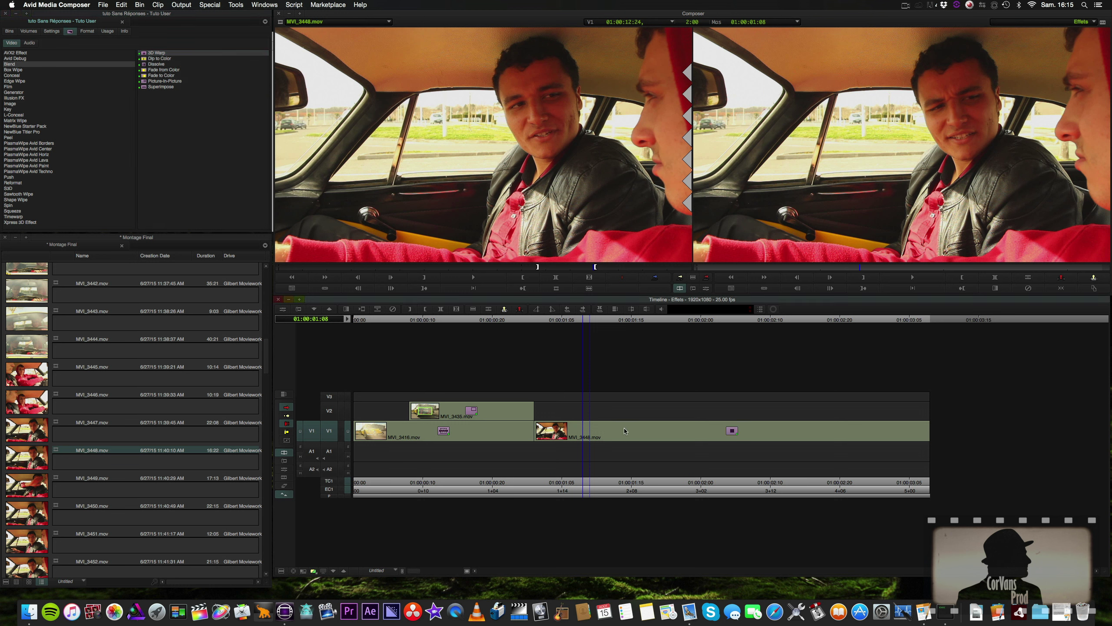
pyautogui.click(284, 469)
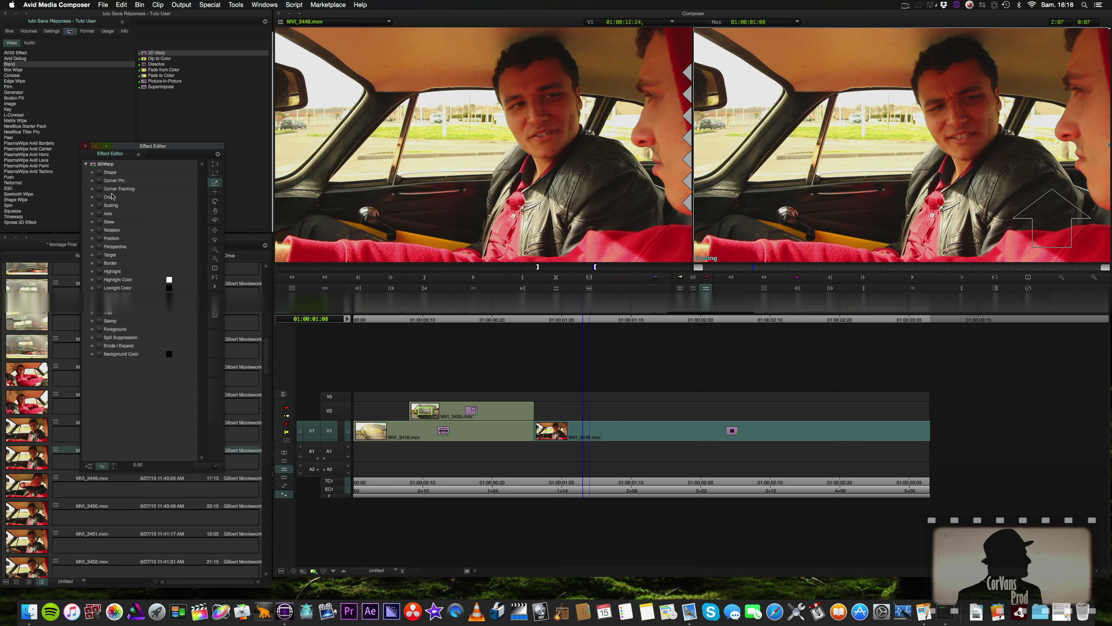
# Try the Crop parameter and a Scaling of about 108 on the clip, and switch both parameters off.
pyautogui.click(92, 197)
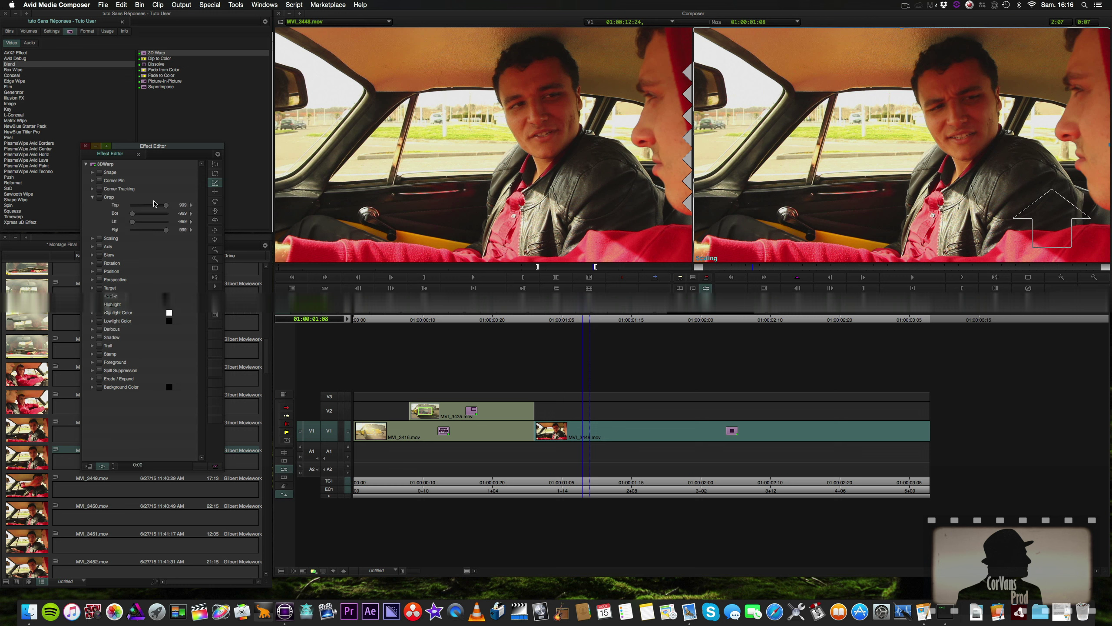
pyautogui.moveTo(166, 205)
pyautogui.mouseDown()
pyautogui.moveTo(155, 207)
pyautogui.moveTo(172, 207)
pyautogui.mouseUp()
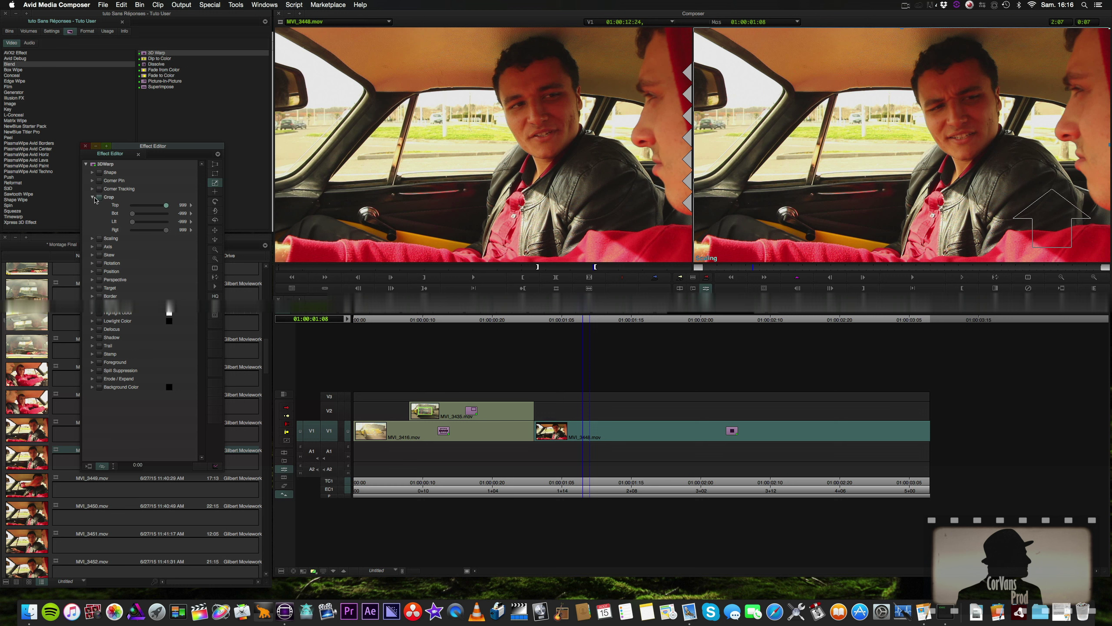
pyautogui.click(93, 239)
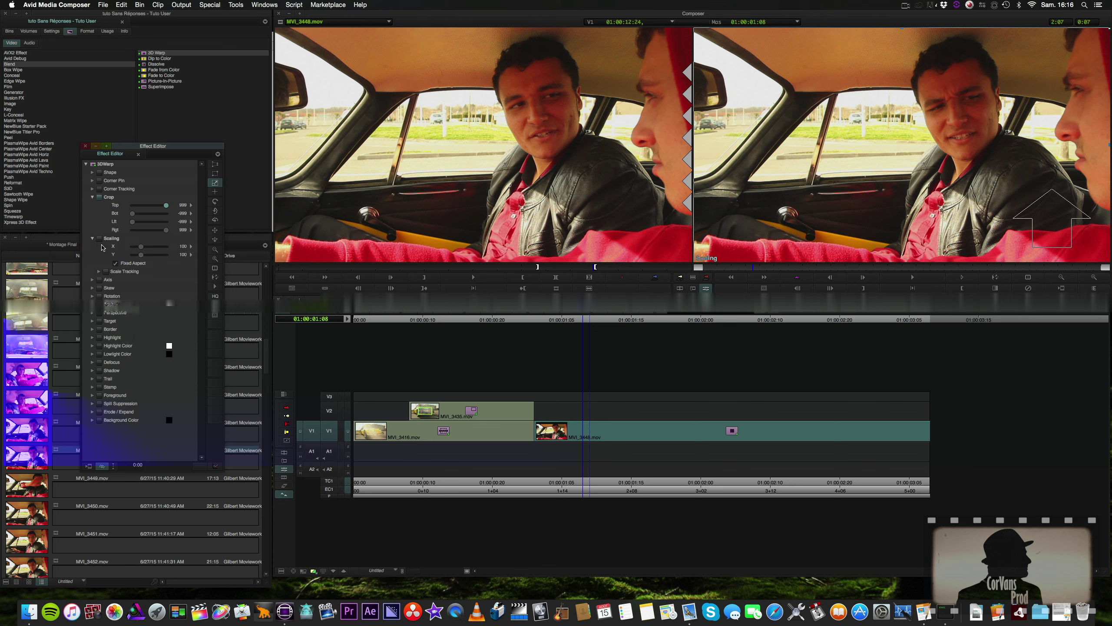
pyautogui.moveTo(141, 247); pyautogui.dragTo(141, 248)
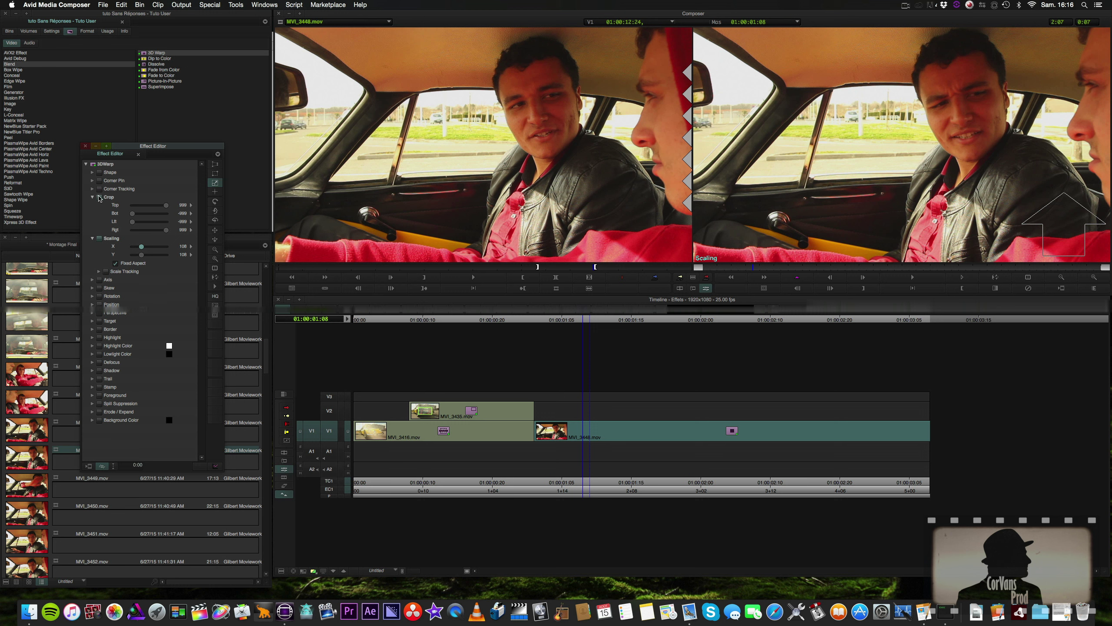
pyautogui.click(100, 239)
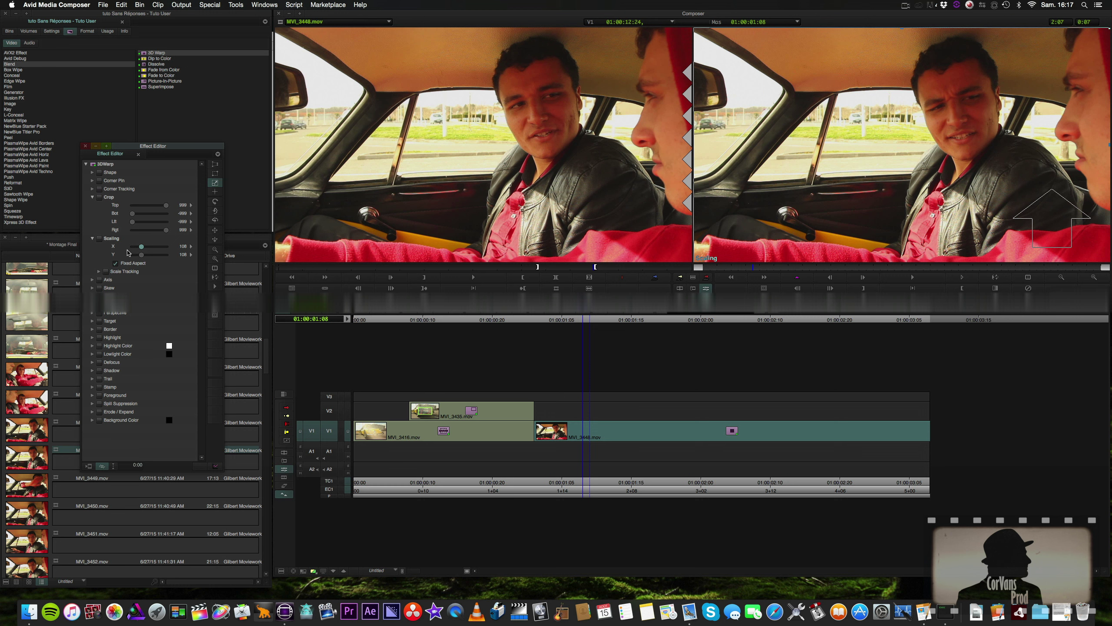
# Try Perspective and a Rotation of about Z -19, X 19 on the clip, and switch both parameters off.
pyautogui.click(92, 313)
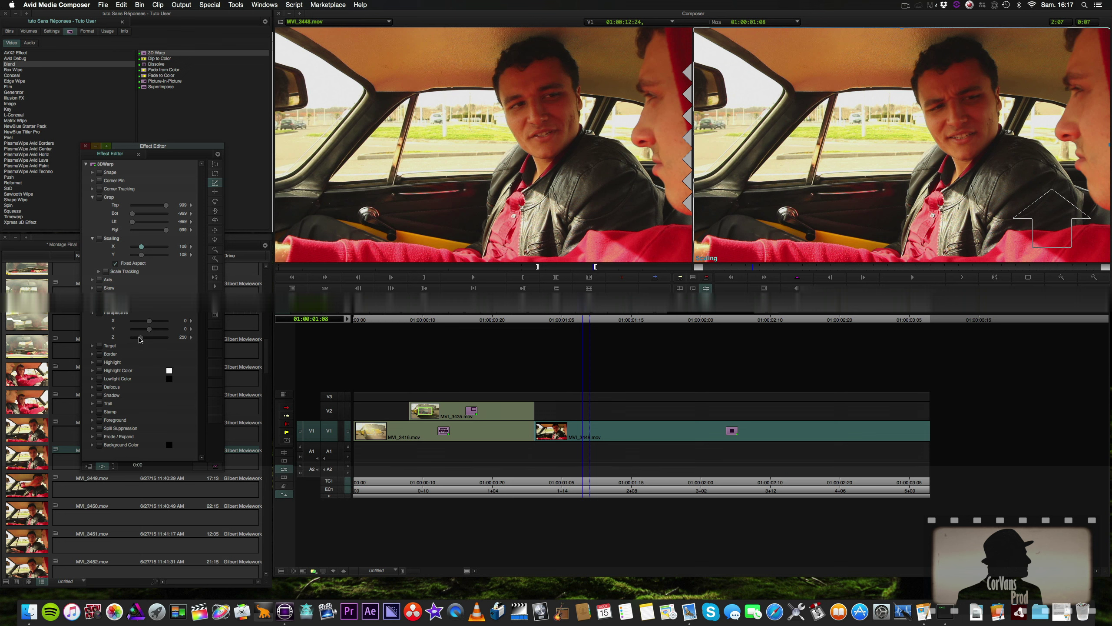
pyautogui.moveTo(140, 341)
pyautogui.mouseDown()
pyautogui.moveTo(162, 321)
pyautogui.moveTo(148, 321)
pyautogui.moveTo(149, 340)
pyautogui.mouseUp()
pyautogui.click(92, 297)
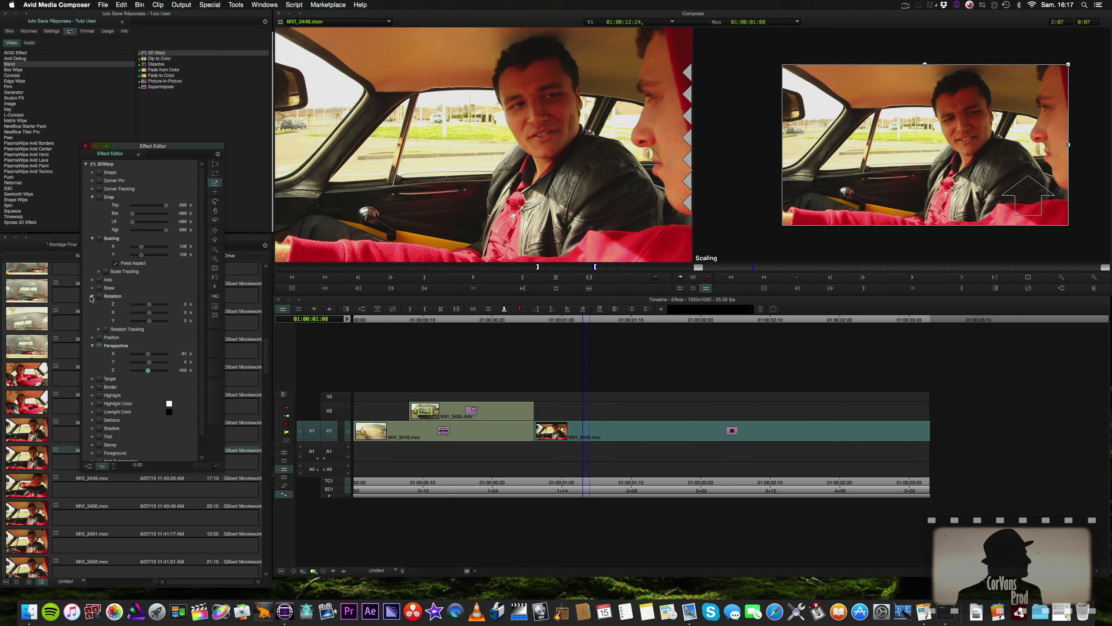
pyautogui.moveTo(149, 304); pyautogui.dragTo(147, 324)
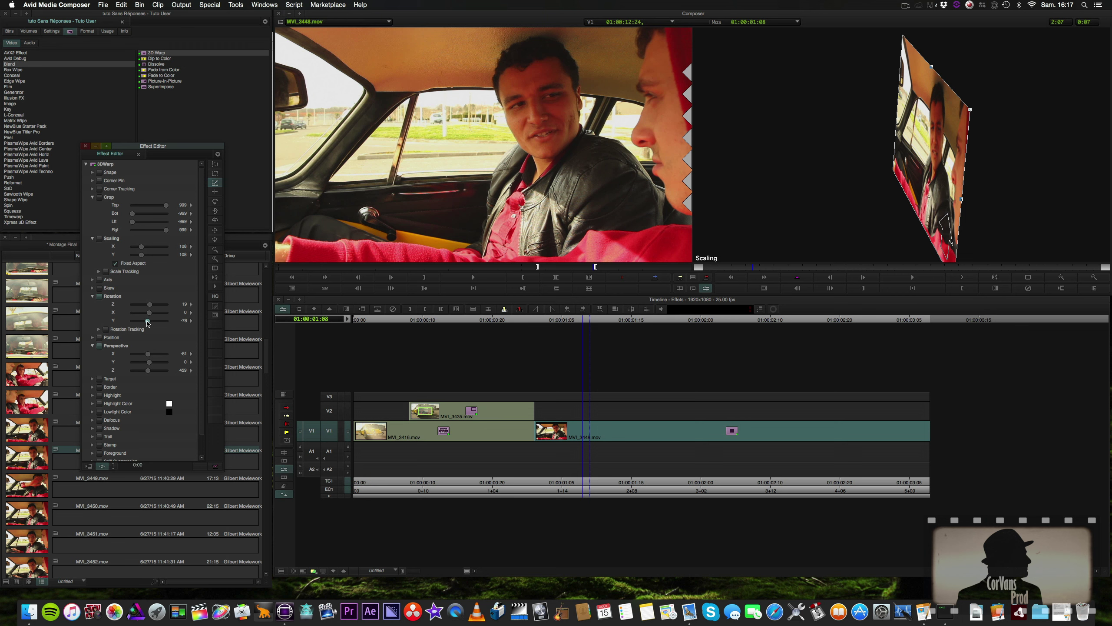
pyautogui.moveTo(150, 323); pyautogui.dragTo(150, 324)
pyautogui.moveTo(150, 324); pyautogui.dragTo(151, 314)
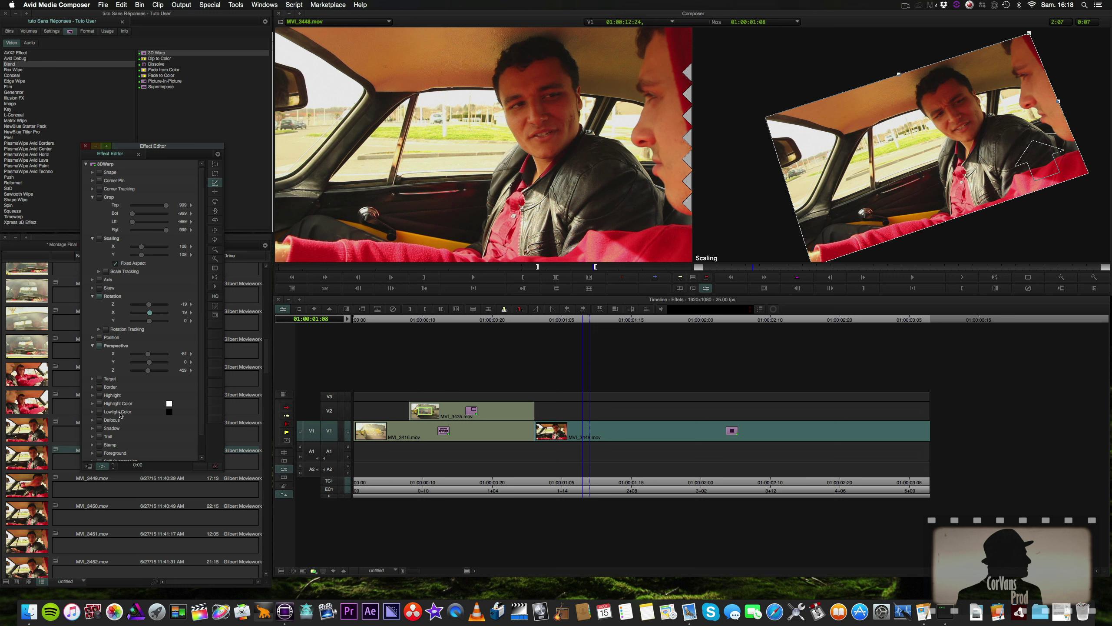
pyautogui.click(100, 296)
pyautogui.click(99, 346)
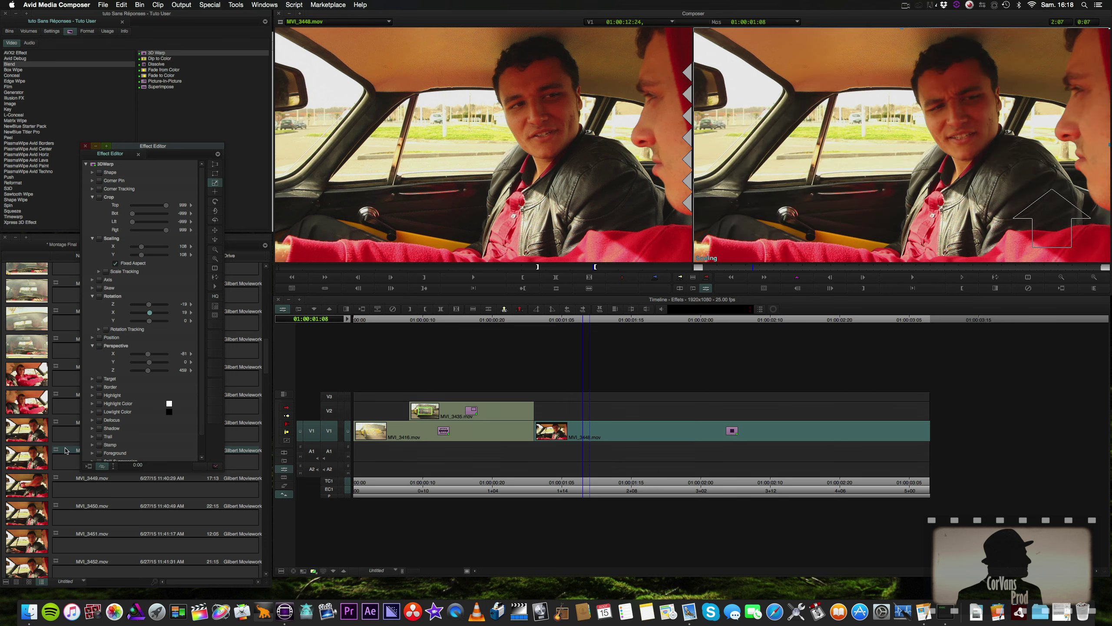
# Try cropping and moving the image directly in the record monitor with the on-image handles, and discard the shift.
pyautogui.scroll(-1, 110, 321)
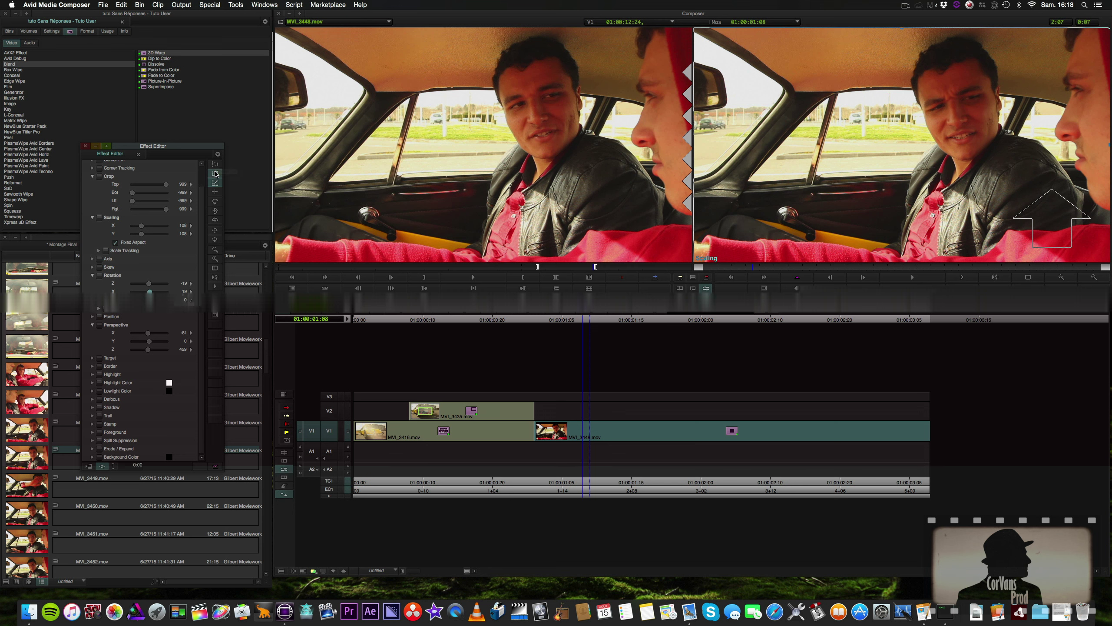
pyautogui.click(216, 184)
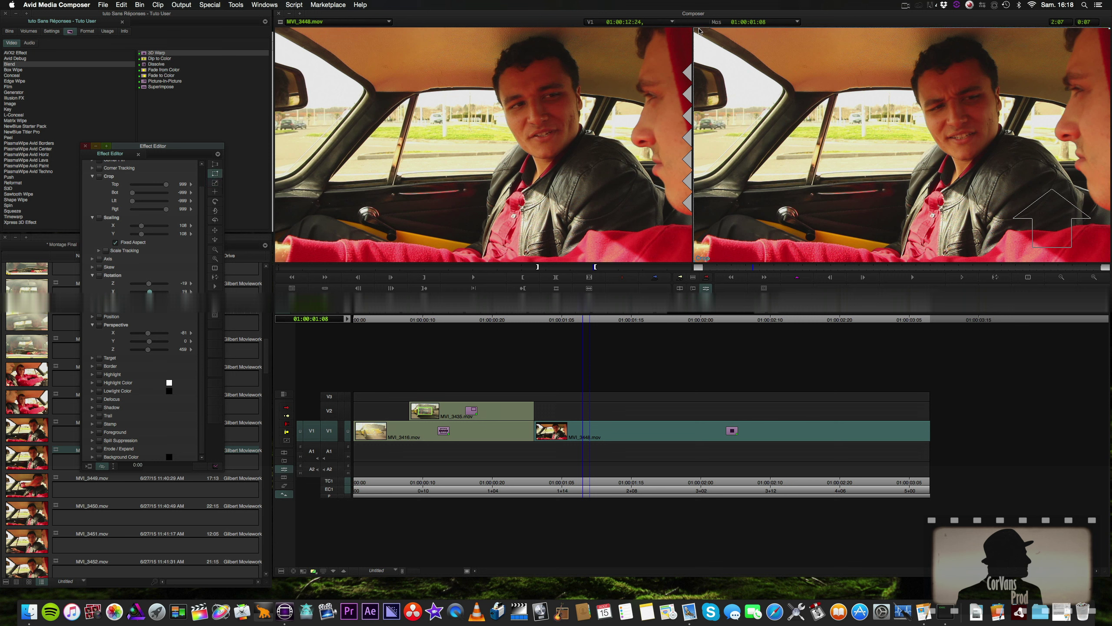
pyautogui.moveTo(700, 30); pyautogui.dragTo(764, 73)
pyautogui.moveTo(961, 189); pyautogui.dragTo(928, 199)
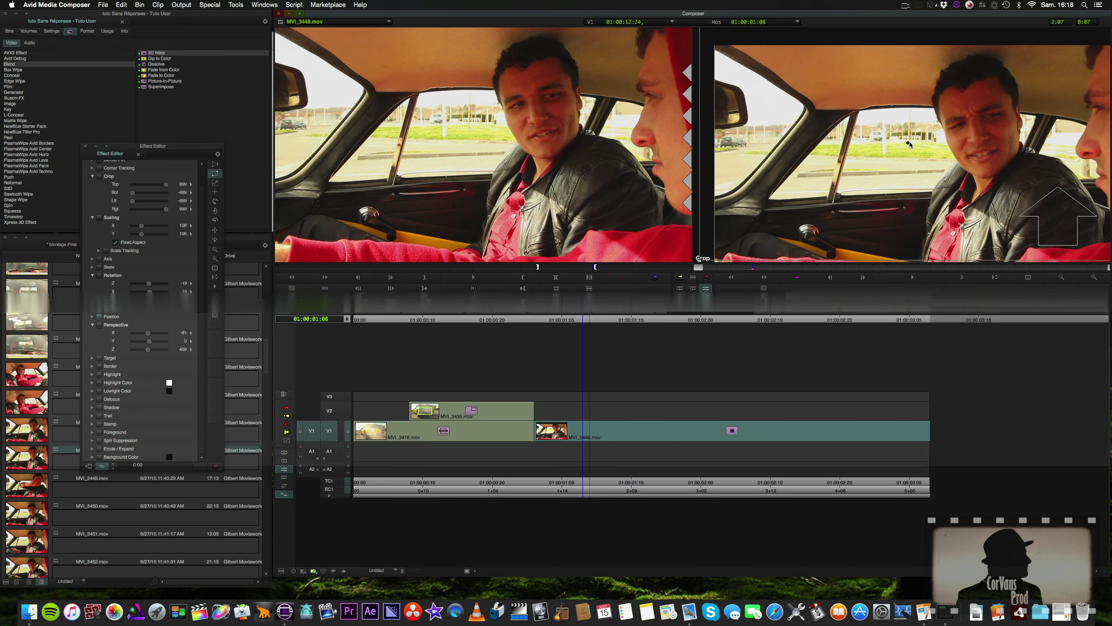
pyautogui.click(90, 346)
pyautogui.scroll(2, 91, 342)
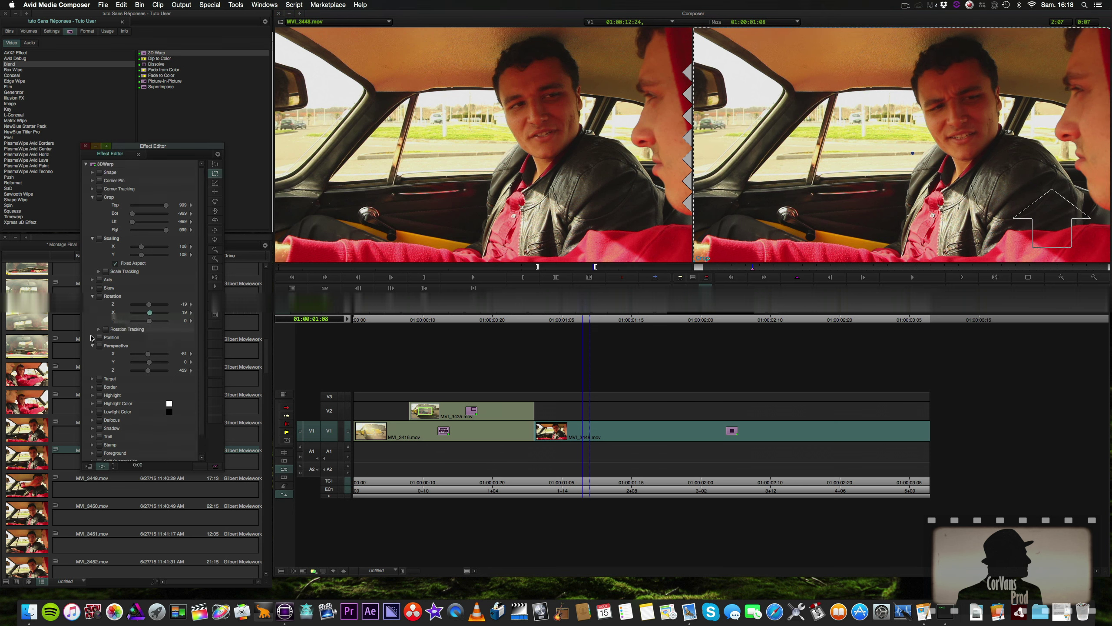
pyautogui.scroll(-2, 91, 337)
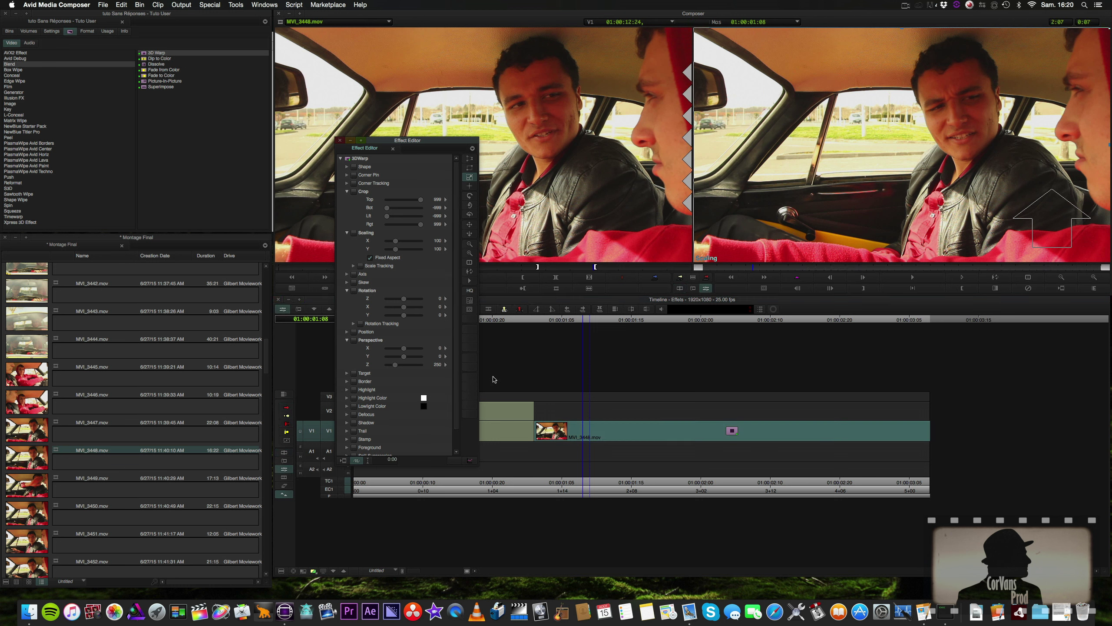
# Reduce the clip's 3D Warp scaling to about 65 and scrub through the clip, stopping at 01:00:02:02.
pyautogui.moveTo(439, 141); pyautogui.dragTo(265, 81)
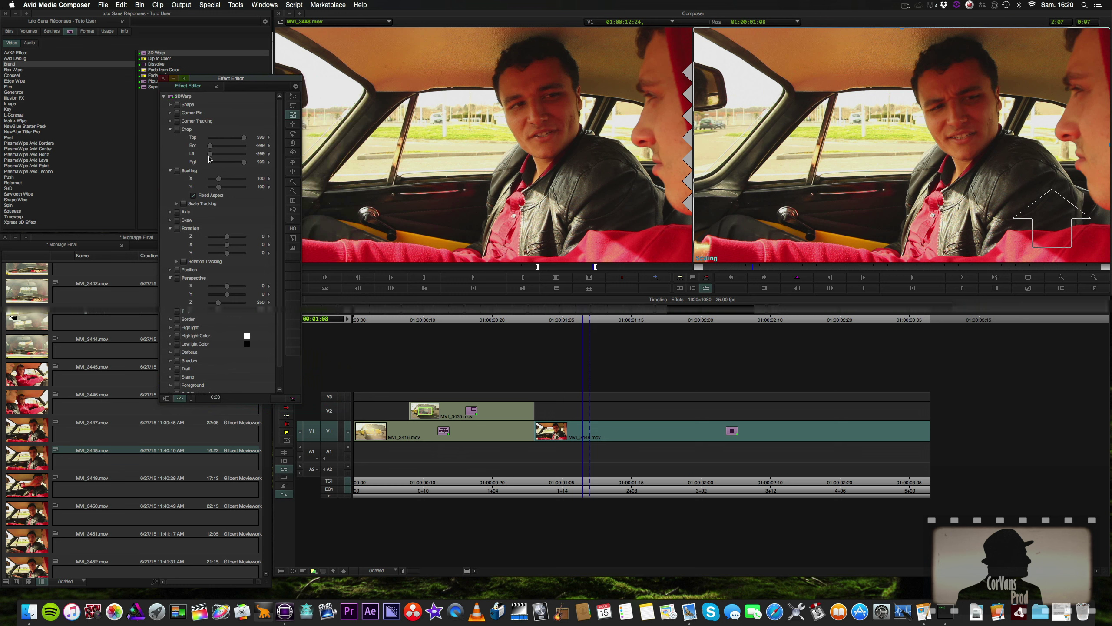
pyautogui.moveTo(218, 178); pyautogui.dragTo(215, 180)
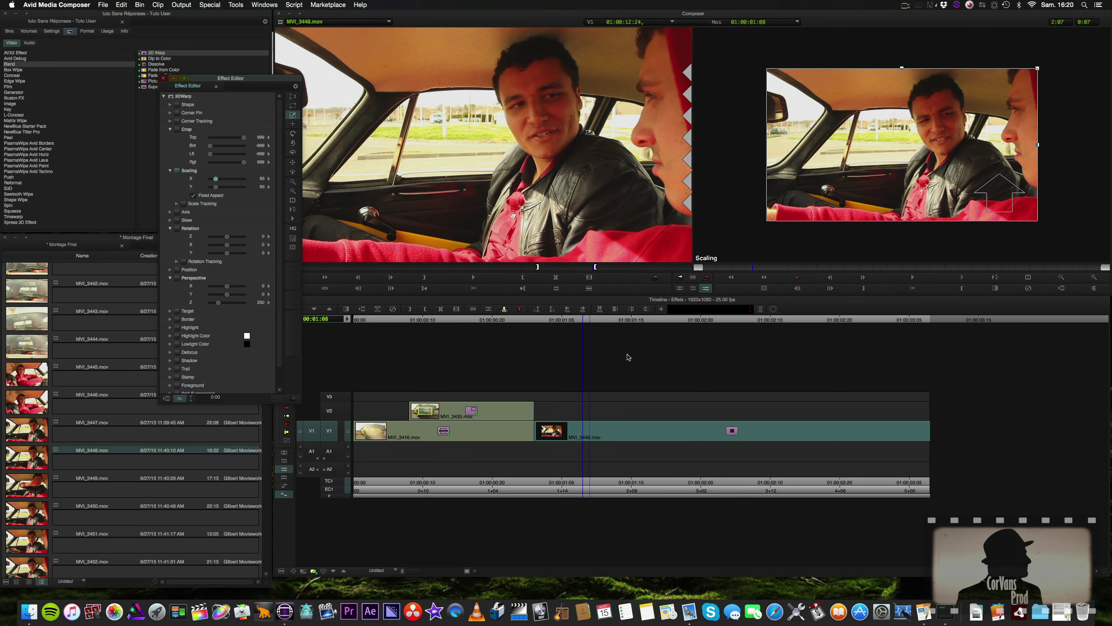
pyautogui.click(576, 322)
pyautogui.moveTo(576, 322); pyautogui.dragTo(848, 343)
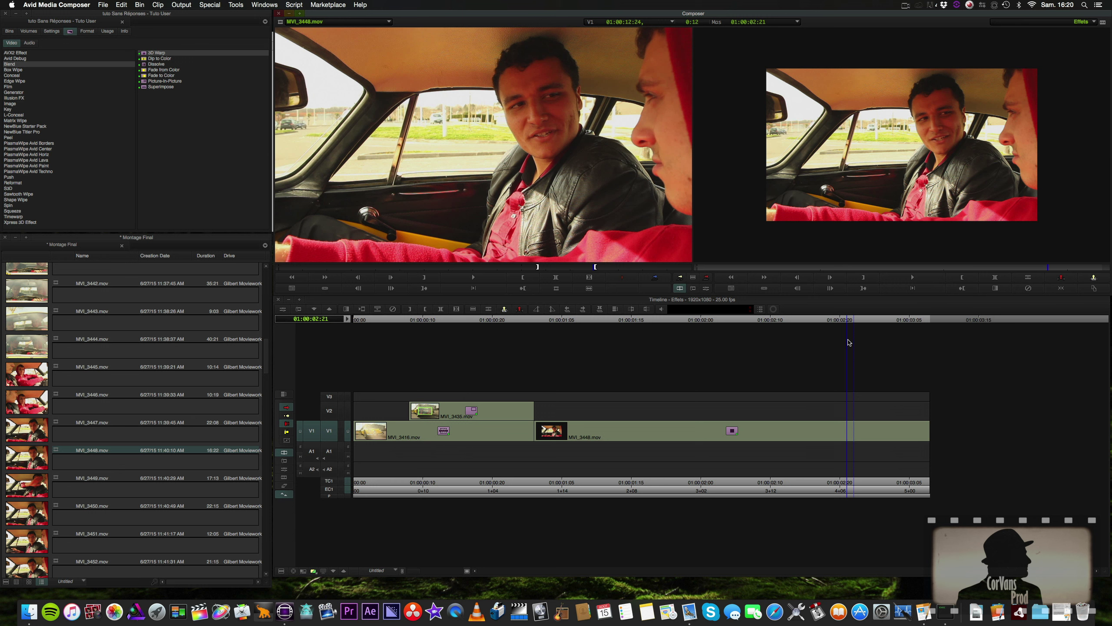
pyautogui.click(722, 320)
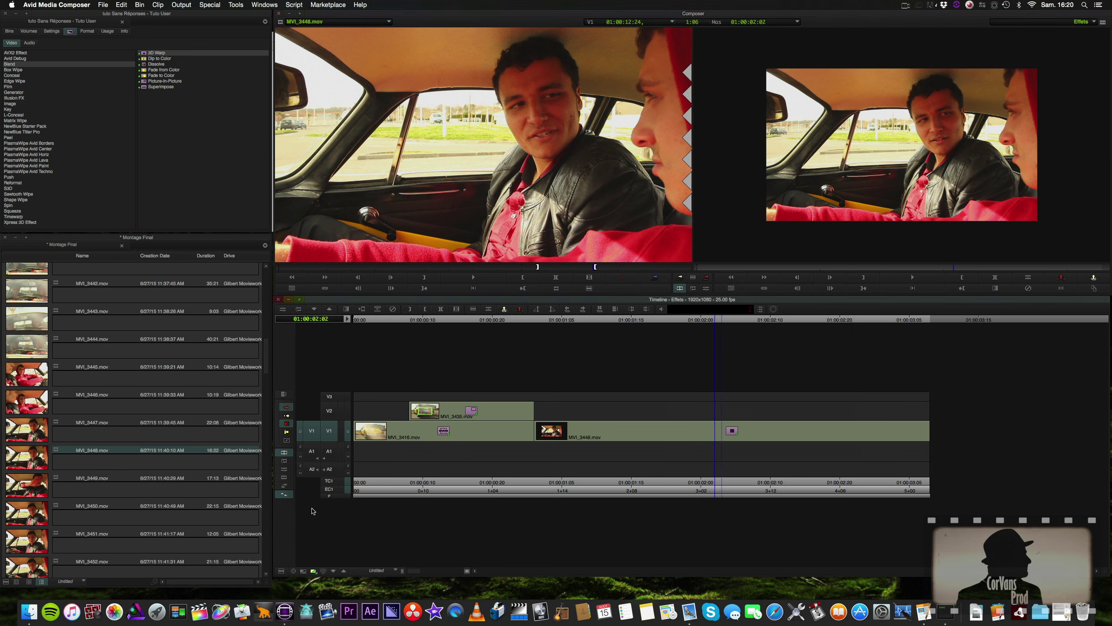
# Reopen the clip's 3D Warp parameters and show the keyframe graphs beside them, toggling their display off and on.
pyautogui.click(284, 469)
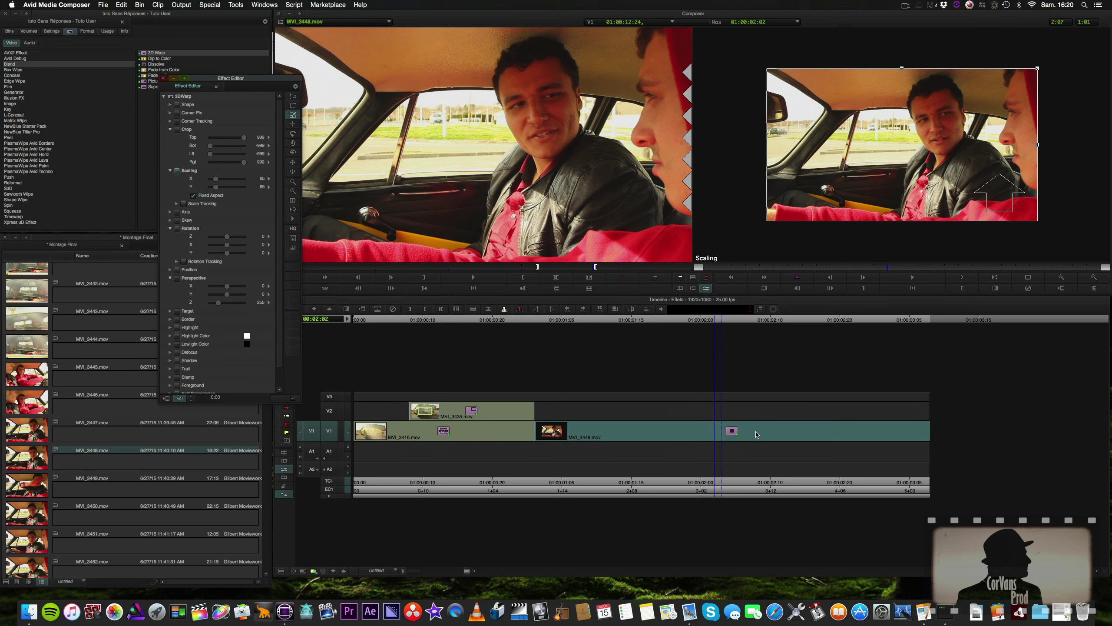
pyautogui.click(292, 399)
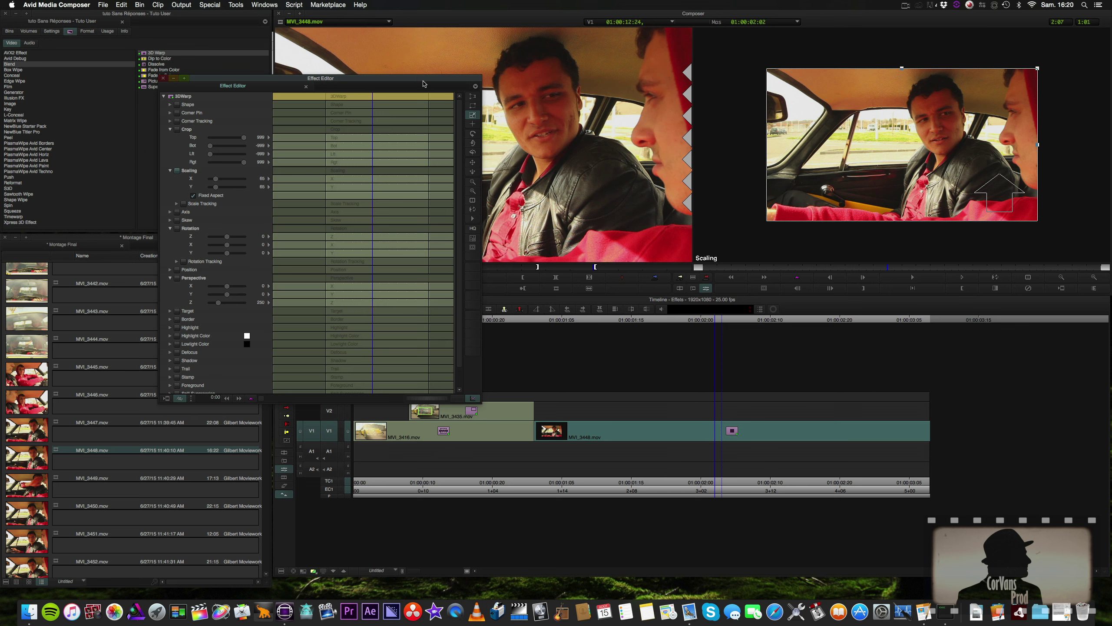
pyautogui.moveTo(434, 77); pyautogui.dragTo(404, 109)
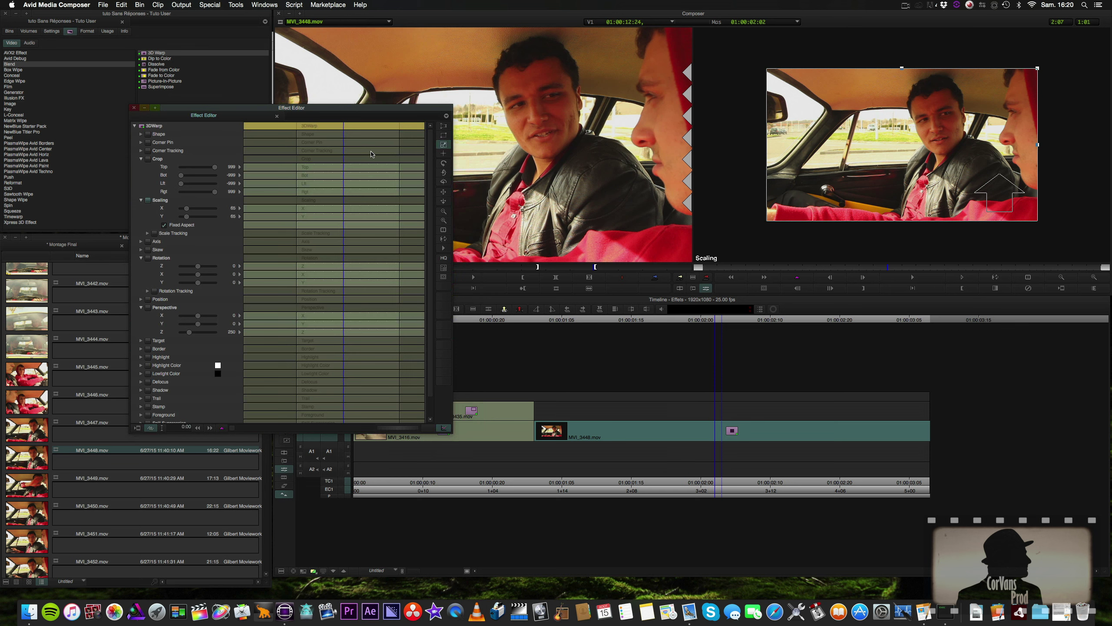
pyautogui.click(443, 428)
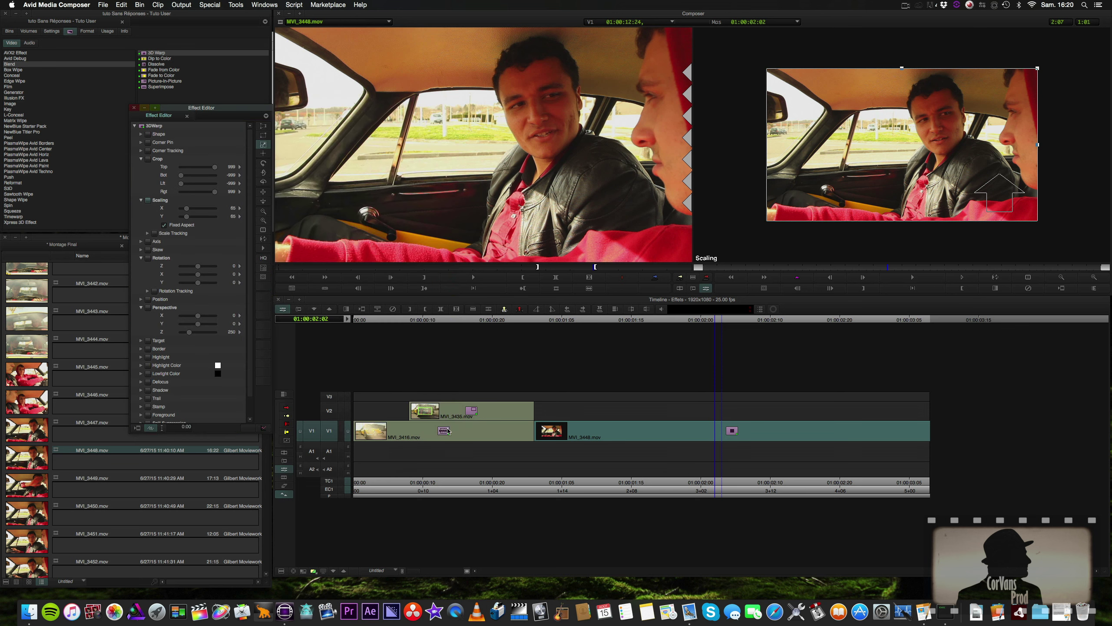
pyautogui.click(264, 427)
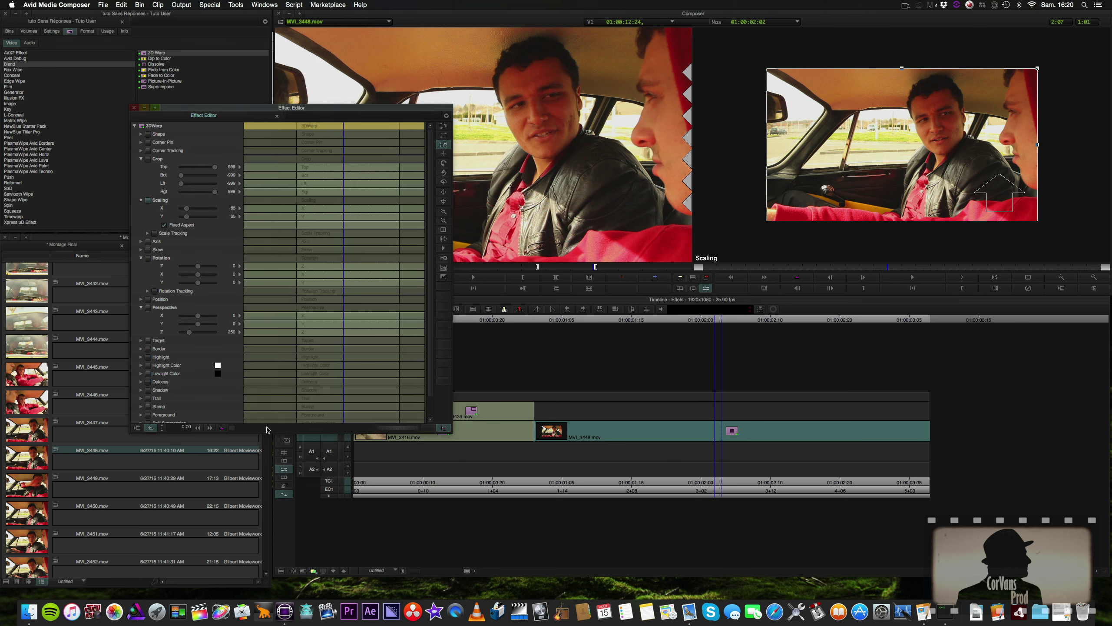
# Toggle the 3D Warp keyframe graph display and expand the Shape parameters, closing them again after viewing their options.
pyautogui.click(444, 428)
pyautogui.click(264, 428)
pyautogui.click(141, 134)
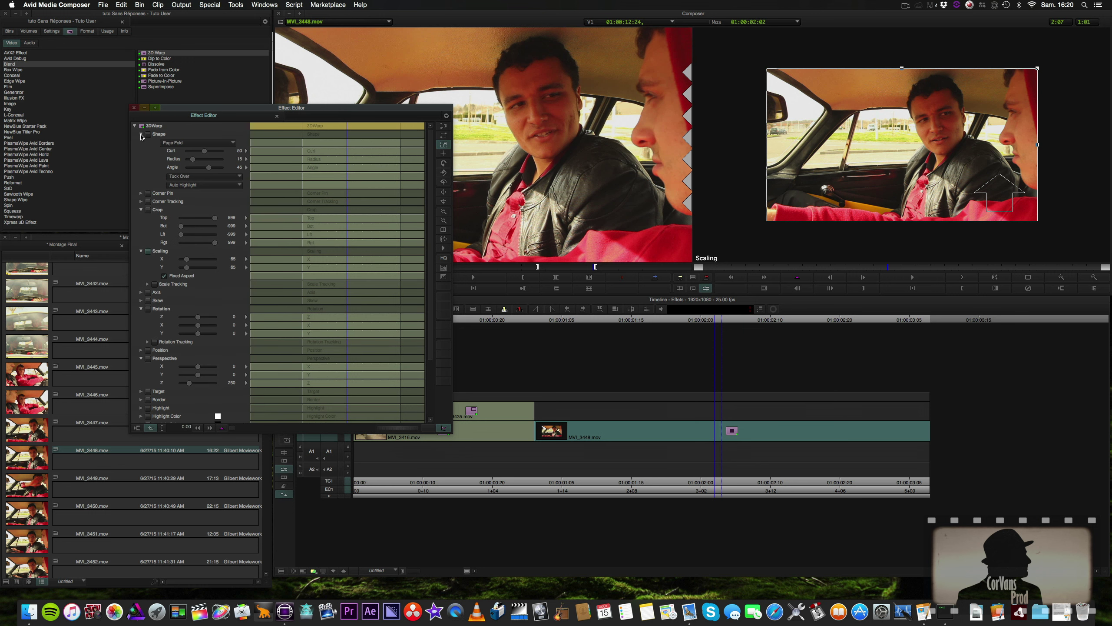
pyautogui.click(142, 135)
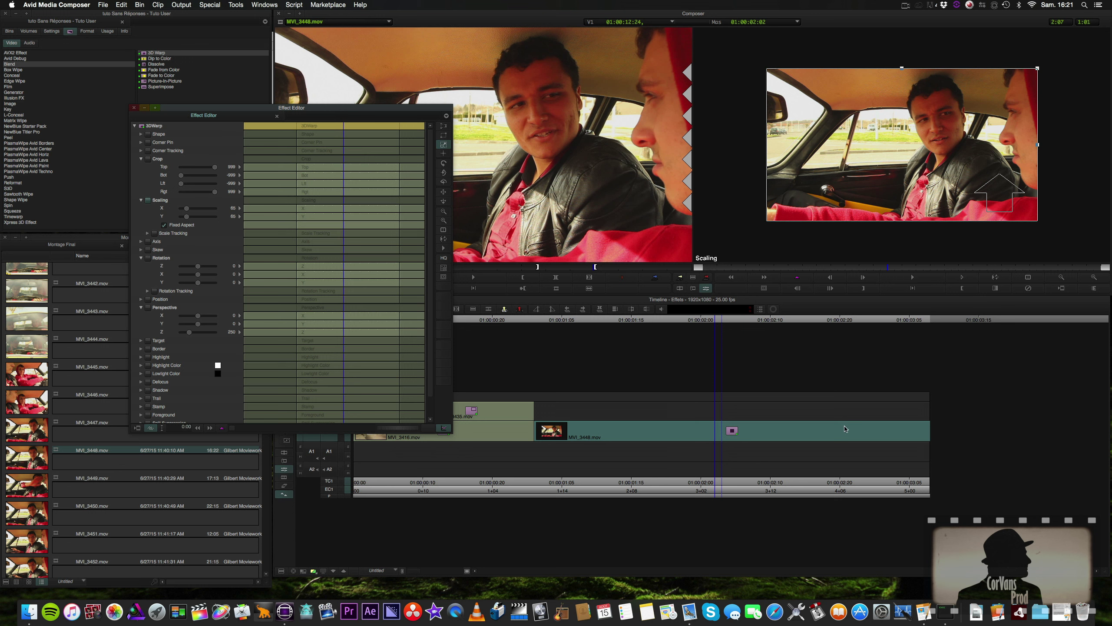
# Scrub back to the 3D Warp clip's first frame, play it briefly, and step back five frames to 01:00:01:07.
pyautogui.moveTo(343, 127); pyautogui.dragTo(288, 133)
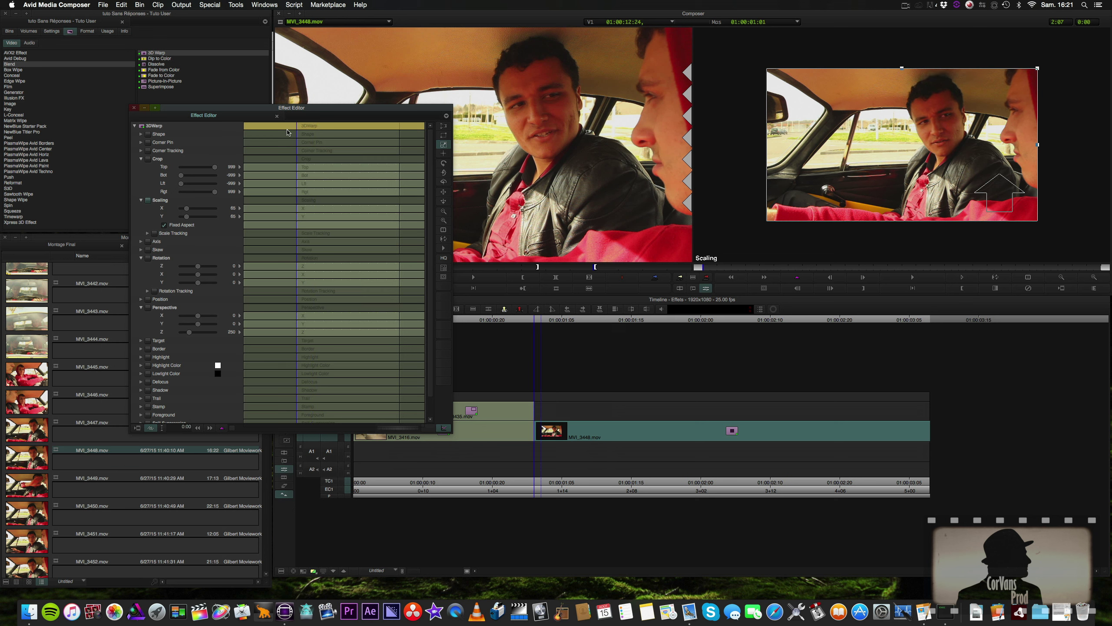
pyautogui.press('space')
pyautogui.press('space')
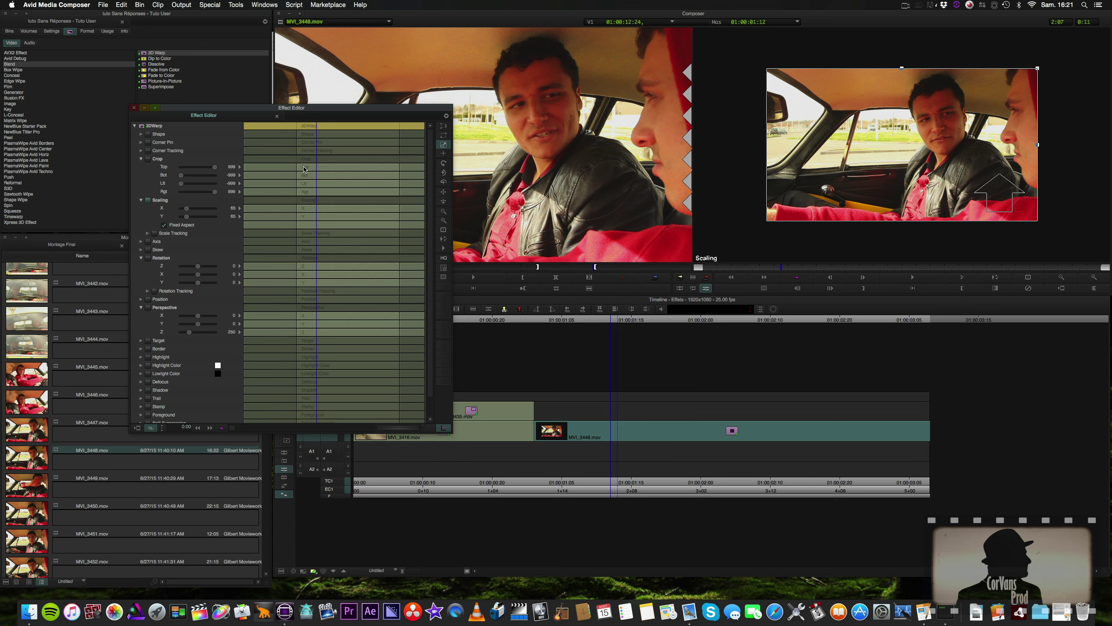
pyautogui.press('Left')
pyautogui.press('Left')
pyautogui.press('Left')
pyautogui.press('Left')
pyautogui.press('Left')
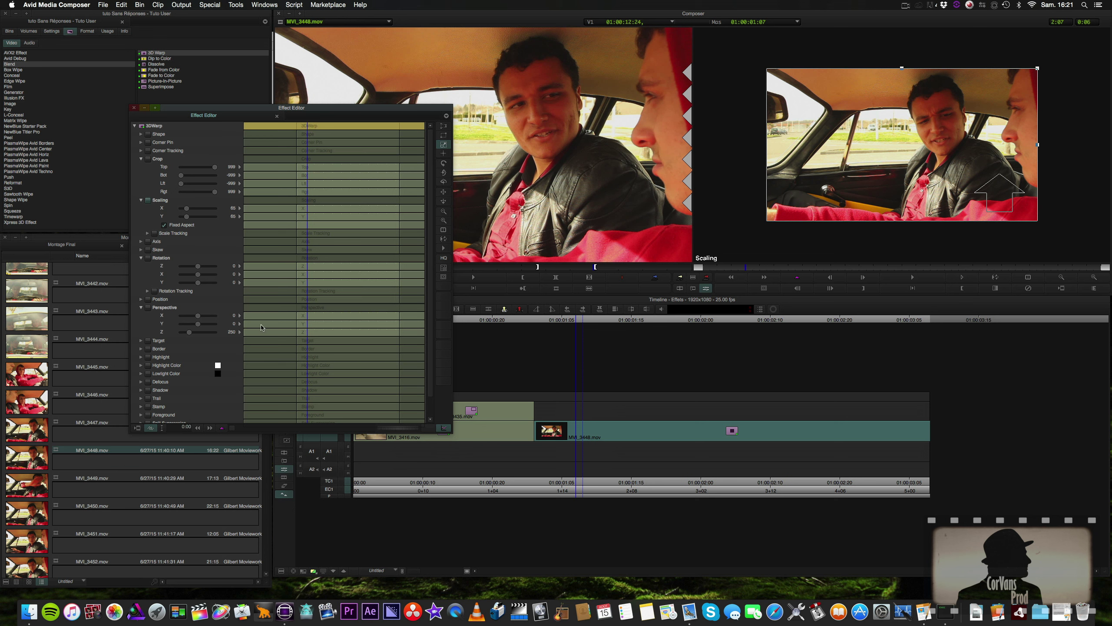
# At the clip's first frame, 01:00:01:01, keyframe the 3D Warp Position with the image moved to about X -174, Y 172.
pyautogui.click(140, 300)
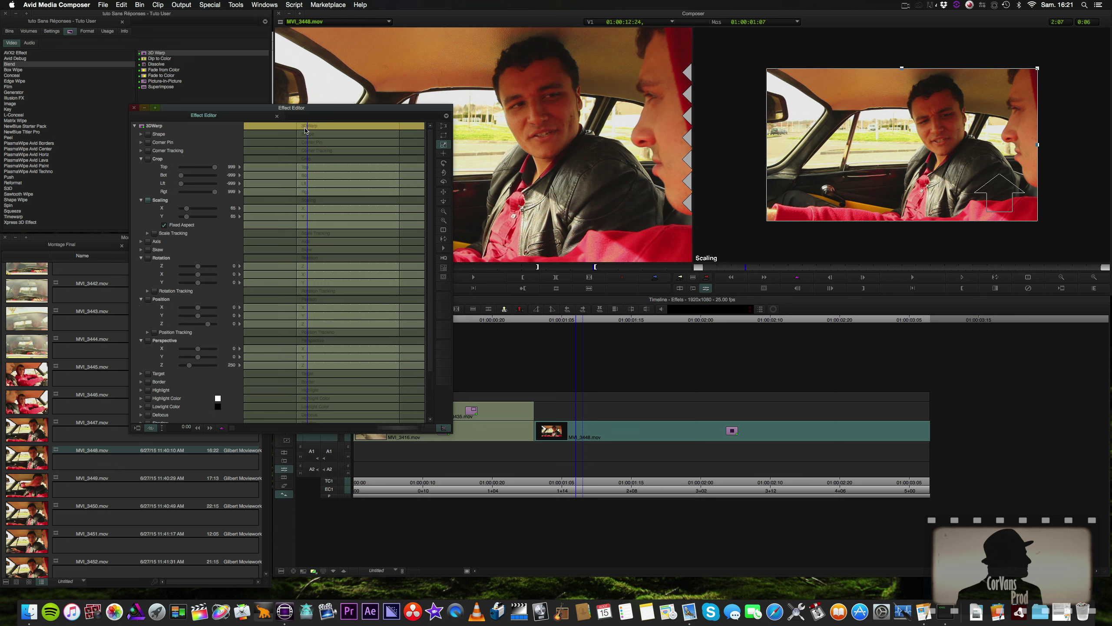
pyautogui.moveTo(305, 128); pyautogui.dragTo(297, 129)
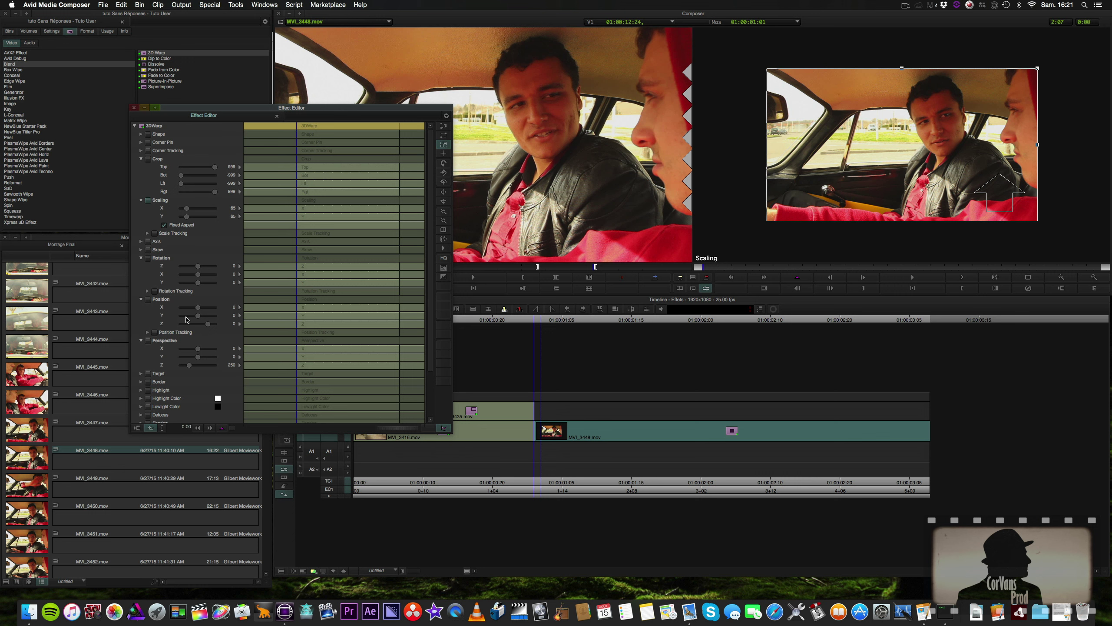
pyautogui.moveTo(197, 310); pyautogui.dragTo(197, 312)
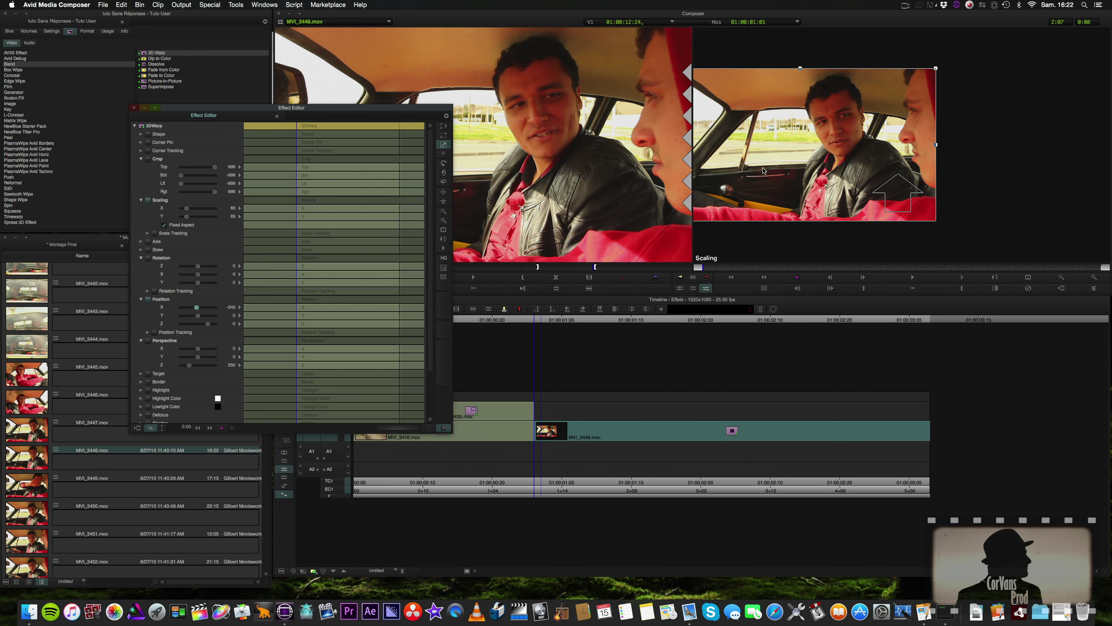
pyautogui.moveTo(762, 169); pyautogui.dragTo(792, 129)
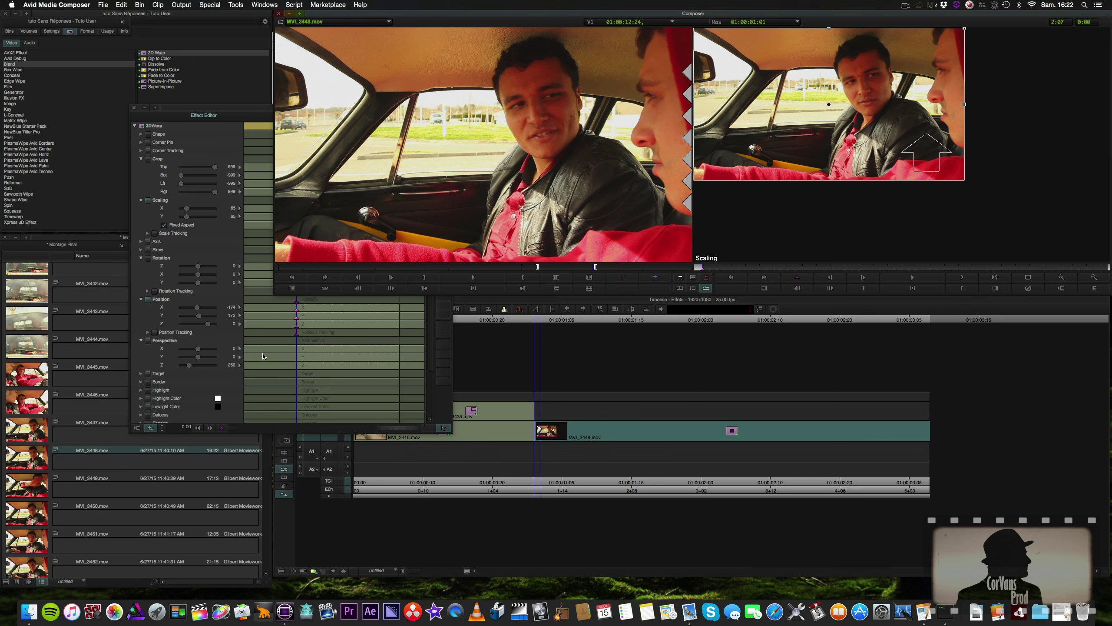
pyautogui.click(237, 109)
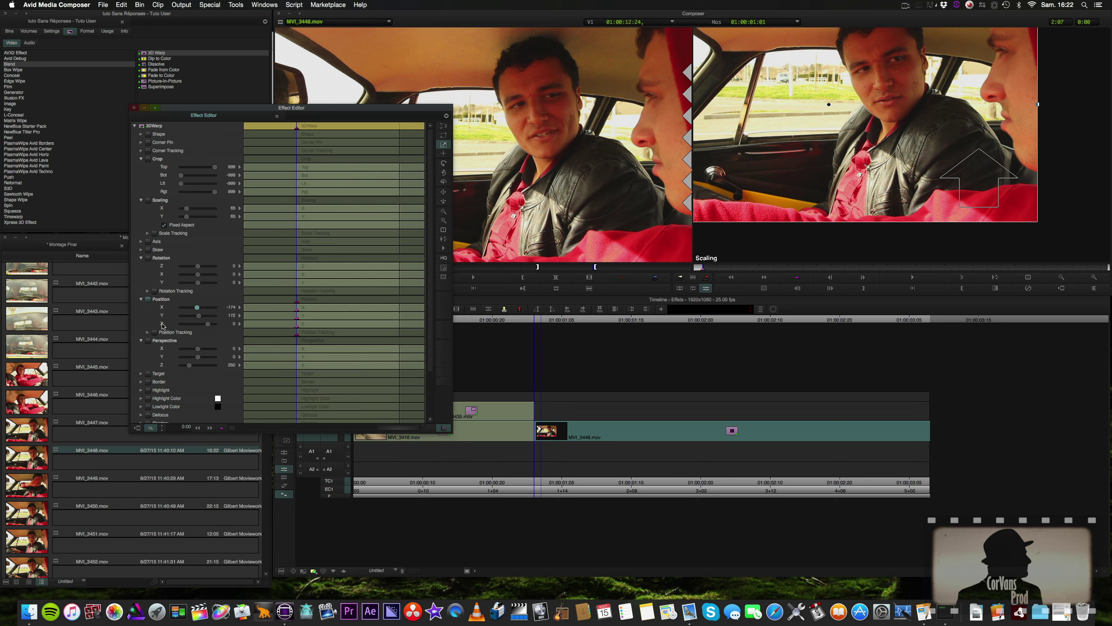
# At 01:00:02:03, add a second Position keyframe with the image moved to about X 48, Y -81.
pyautogui.moveTo(311, 124); pyautogui.dragTo(346, 128)
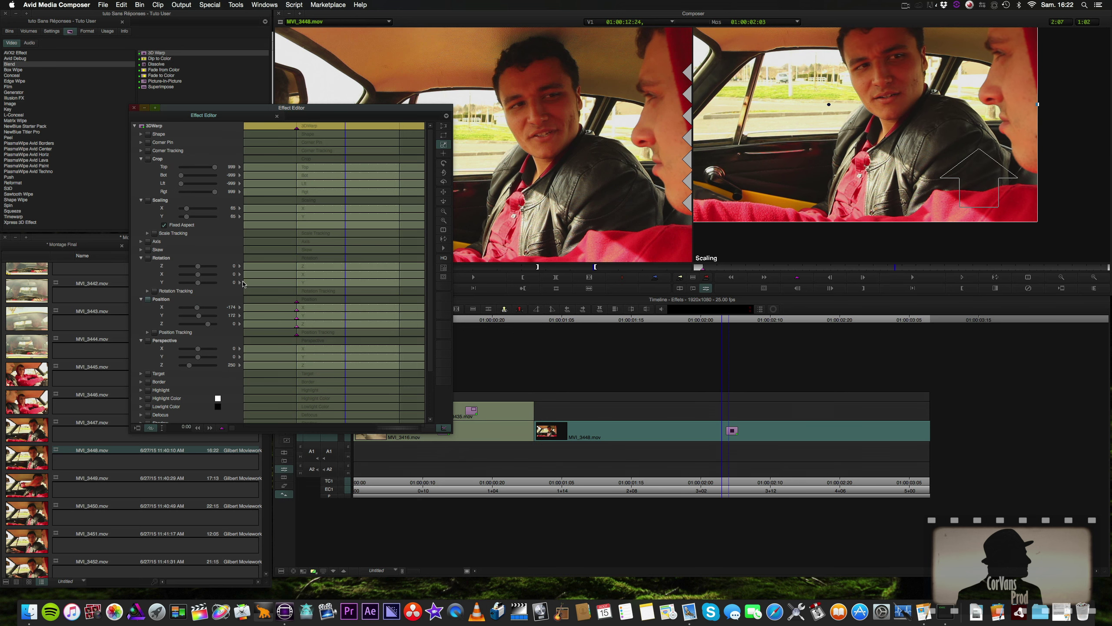
pyautogui.moveTo(763, 136); pyautogui.dragTo(855, 191)
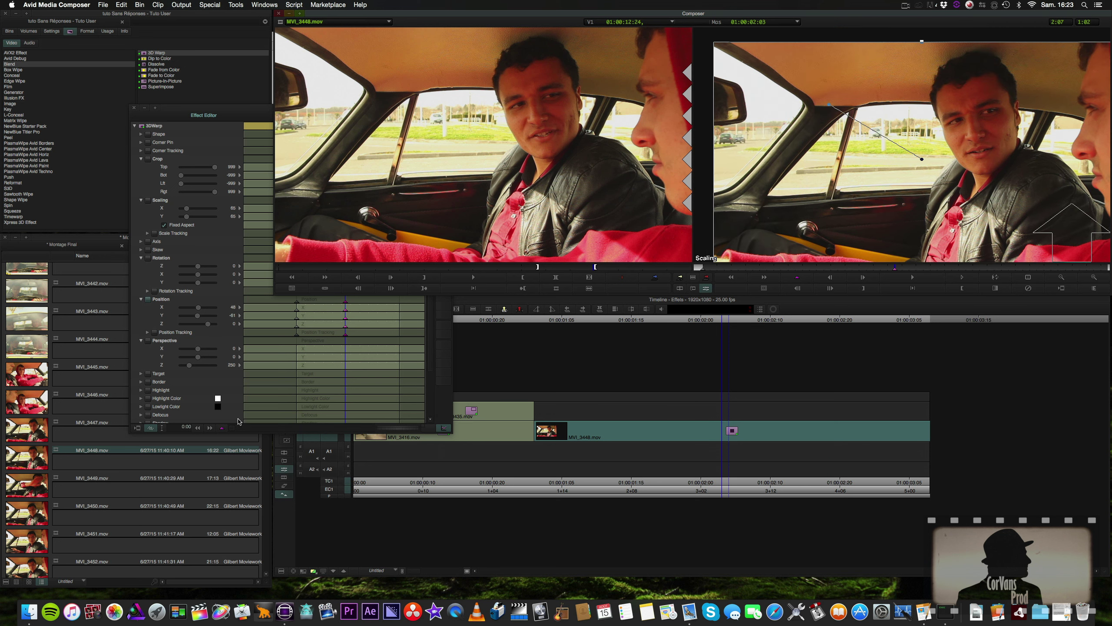
pyautogui.click(258, 431)
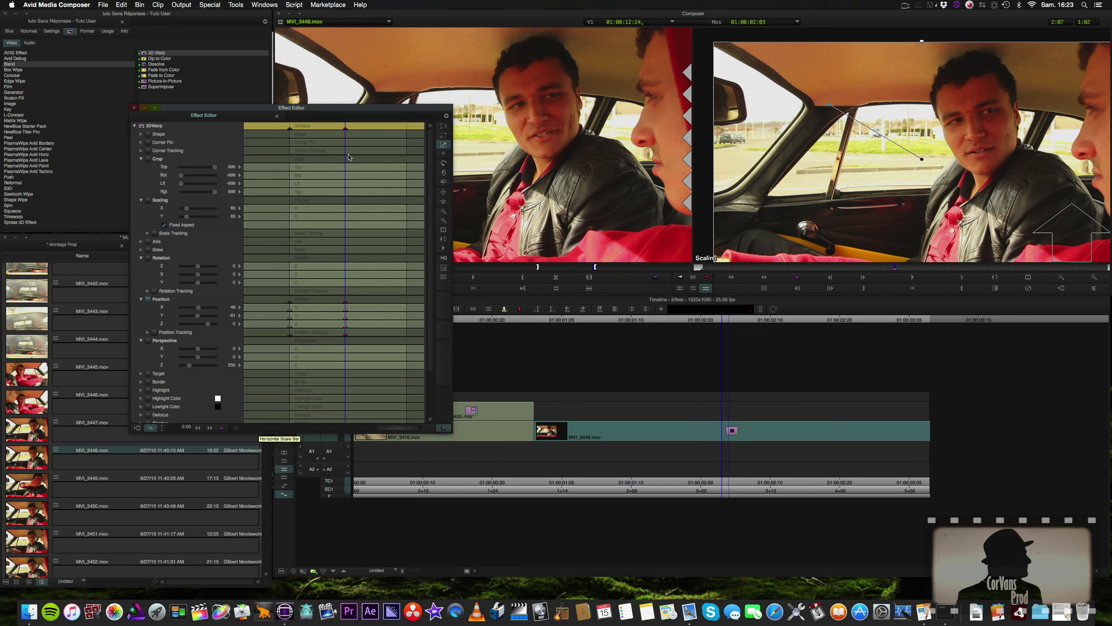
# Play the animated position move and inspect the image at its end and start keyframes.
pyautogui.moveTo(344, 126); pyautogui.dragTo(281, 126)
pyautogui.press('space')
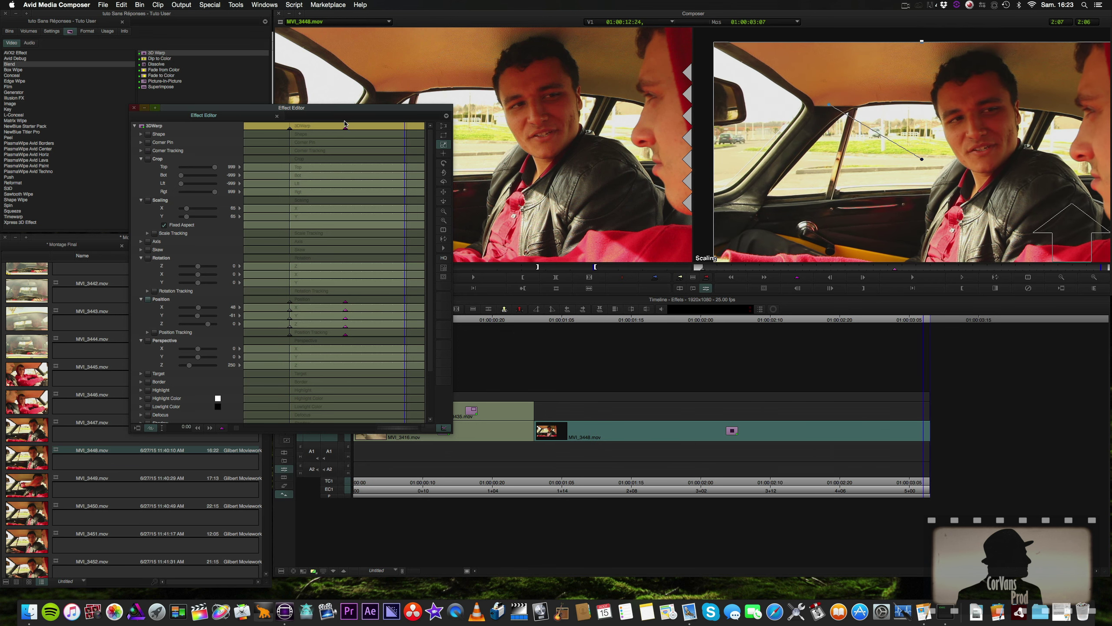
pyautogui.click(345, 126)
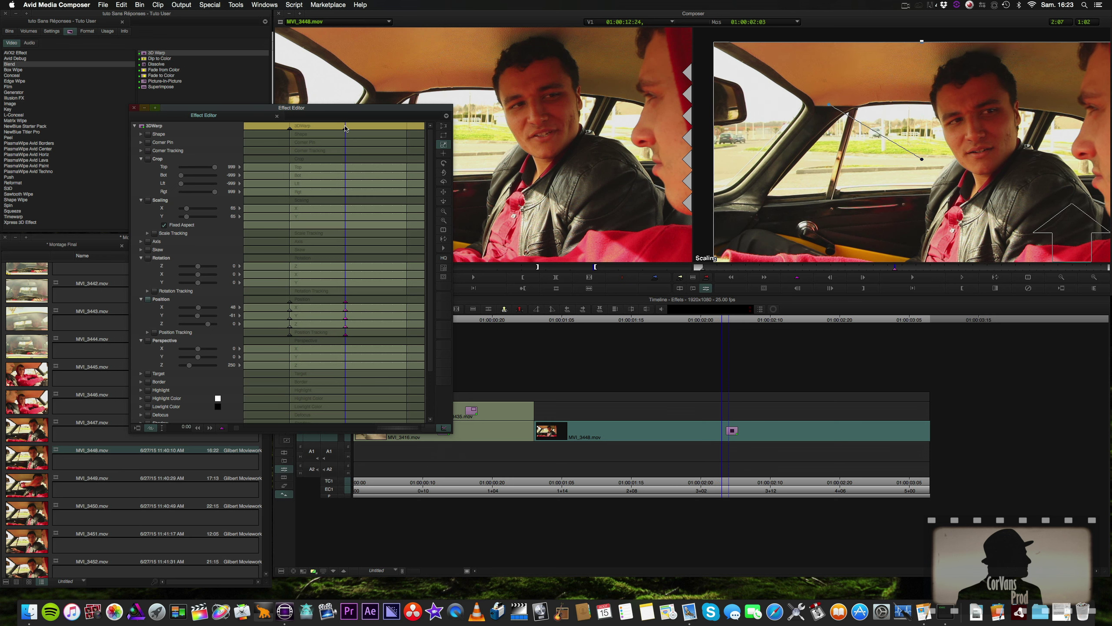
pyautogui.click(284, 126)
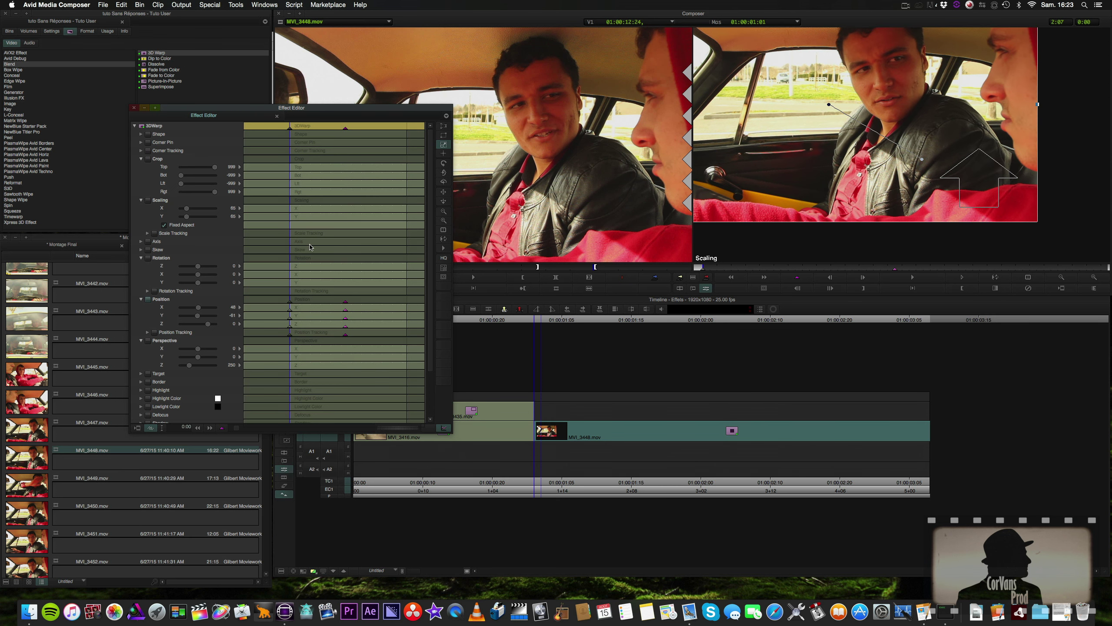
# Add a middle keyframe at 01:00:01:12 to the Position group only, using Add To Active Group.
pyautogui.click(315, 126)
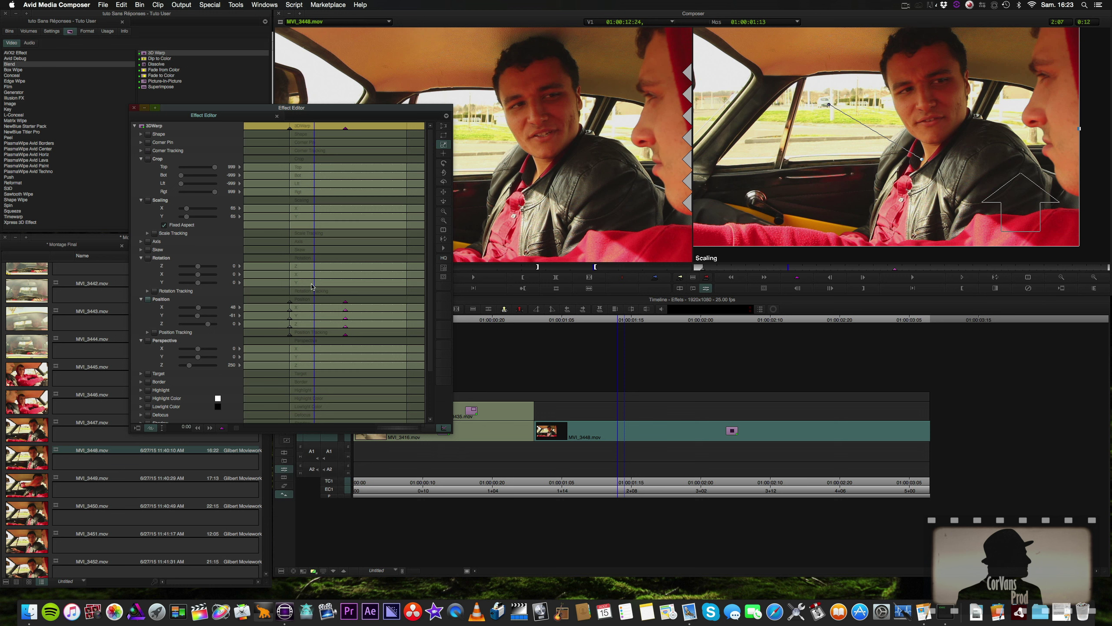
pyautogui.press('Left')
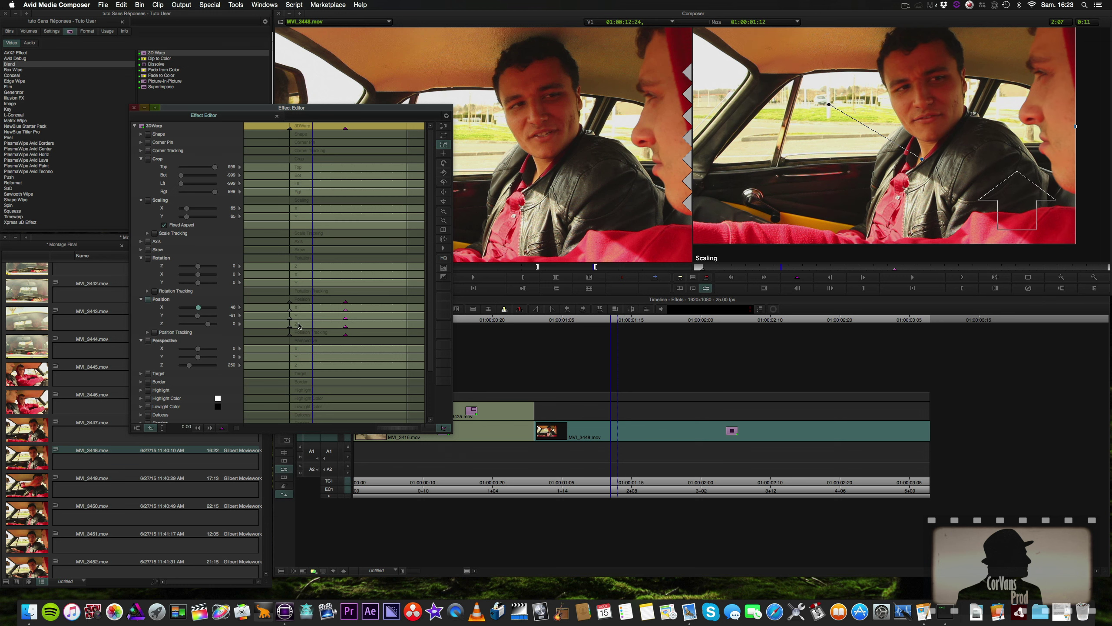
pyautogui.rightClick(223, 429)
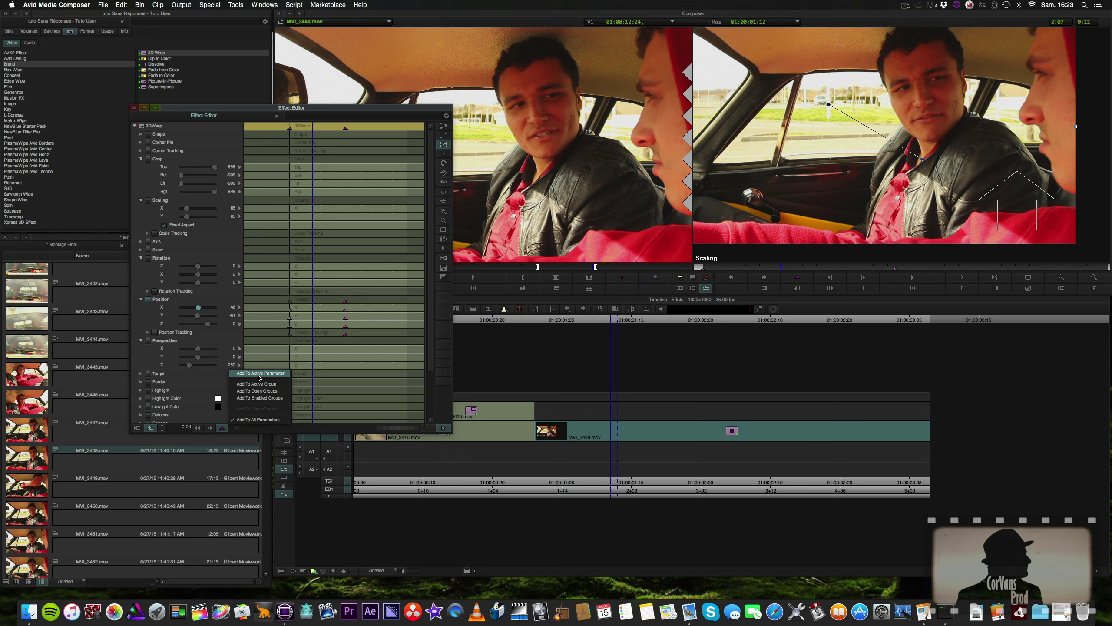
pyautogui.click(158, 364)
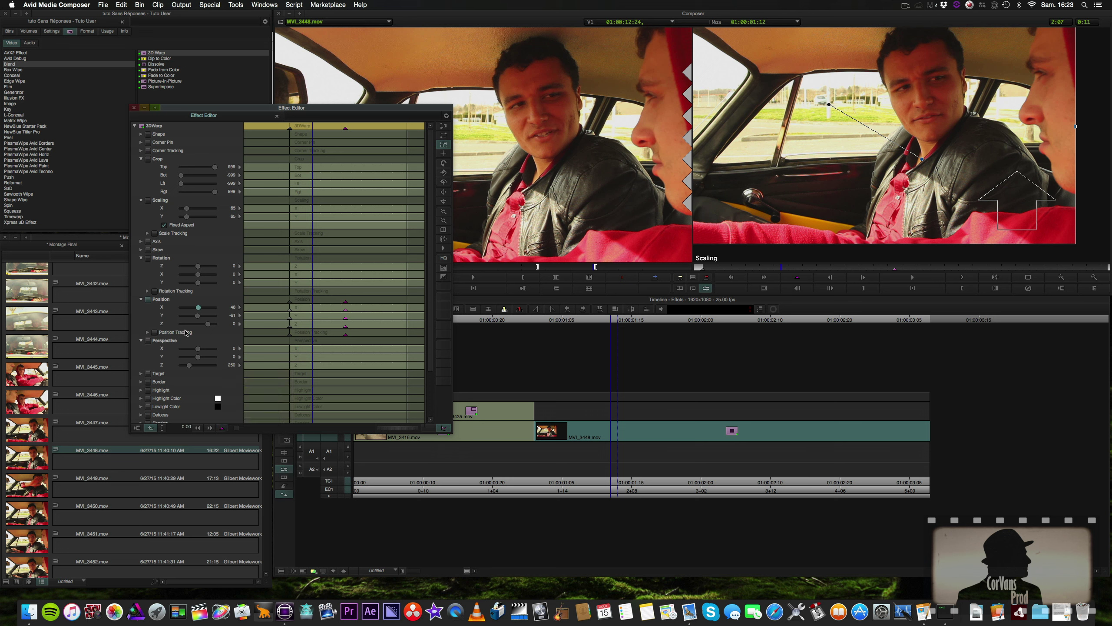
pyautogui.click(198, 307)
pyautogui.click(222, 427)
pyautogui.click(260, 383)
# Collapse and re-expand the Position group and the whole 3D Warp parameter list to examine their keyframe rows.
pyautogui.click(141, 299)
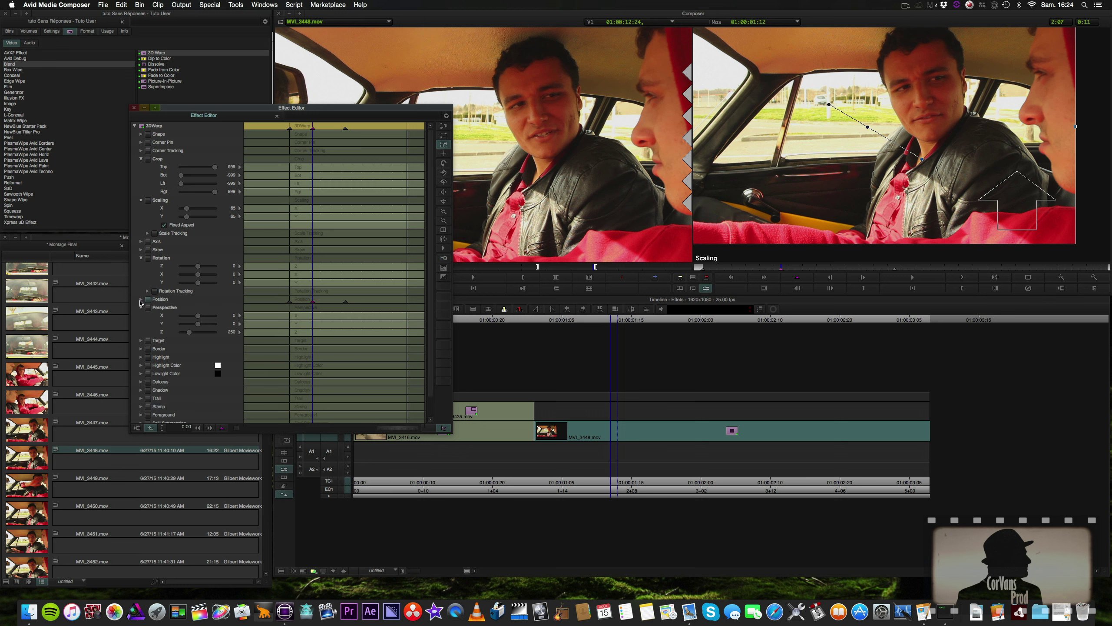
pyautogui.click(141, 300)
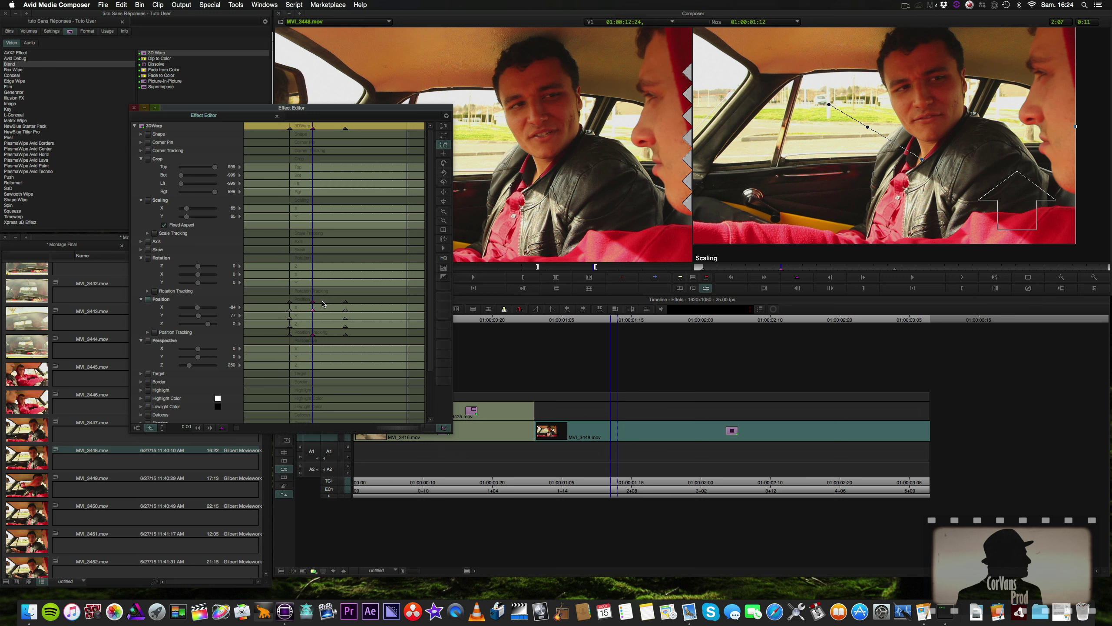
pyautogui.click(134, 126)
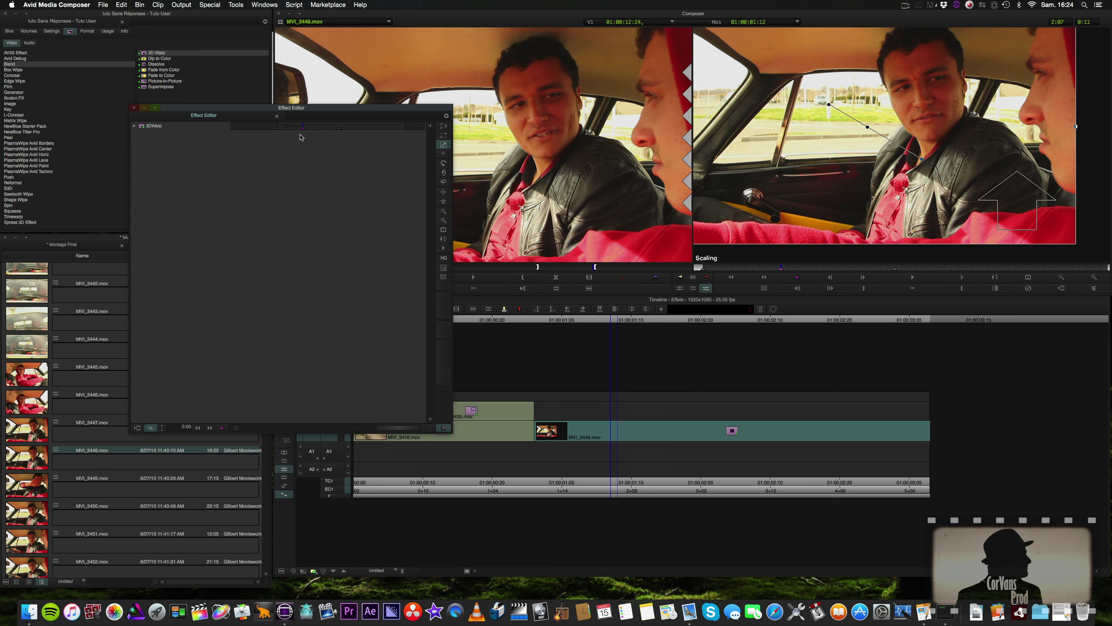
pyautogui.click(134, 126)
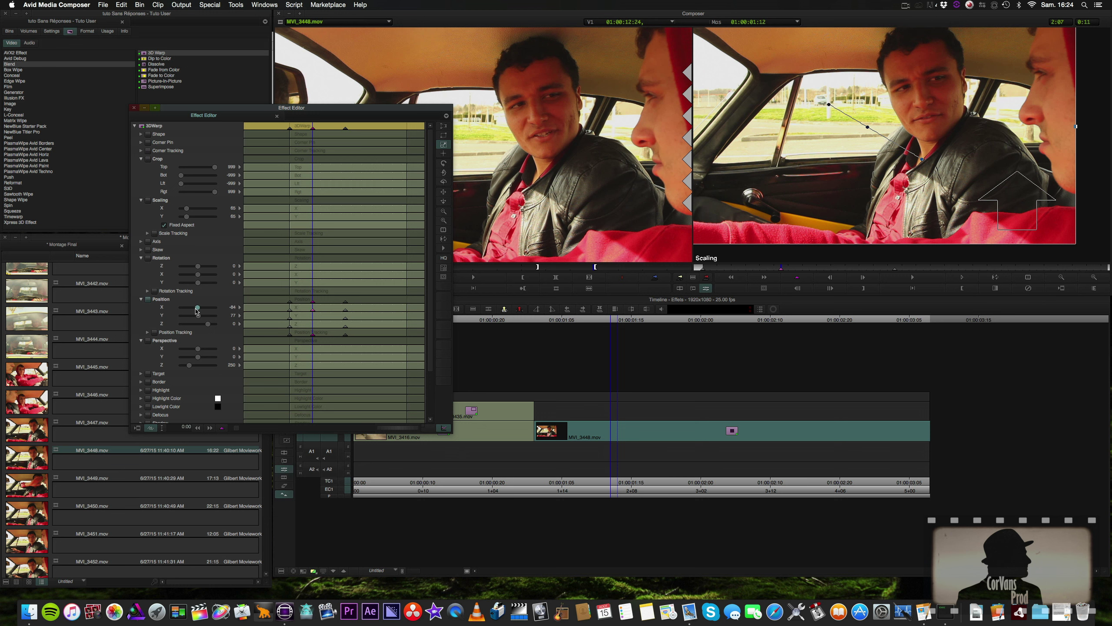
# Shift the middle keyframe's Position X to about 811 and scrub the timeline to 01:00:02:10 to preview the move.
pyautogui.moveTo(197, 311); pyautogui.dragTo(204, 309)
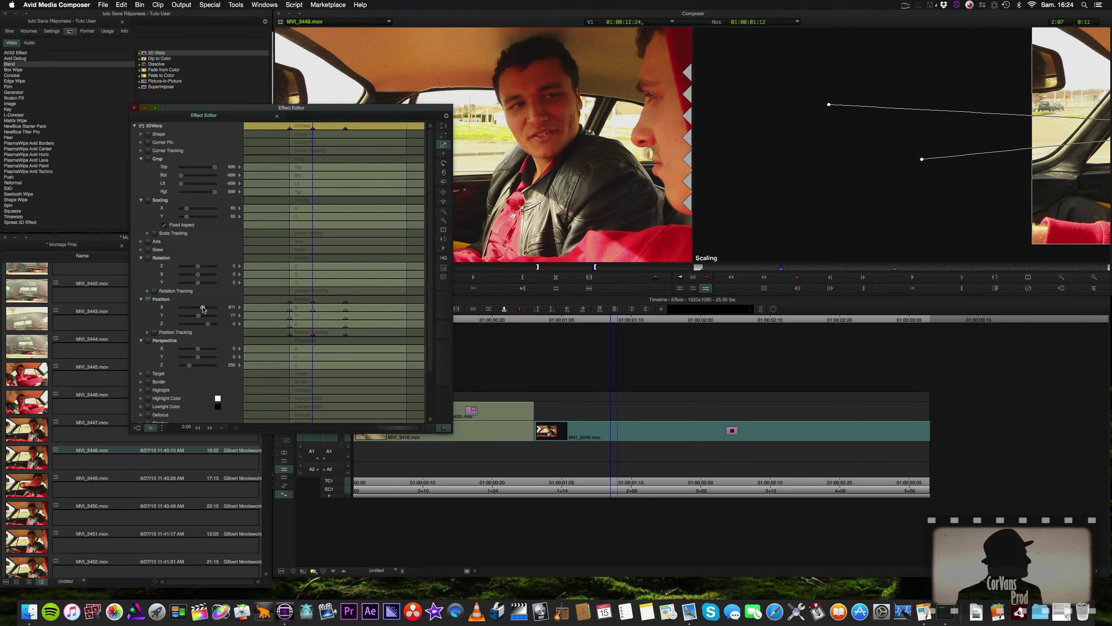
pyautogui.click(590, 320)
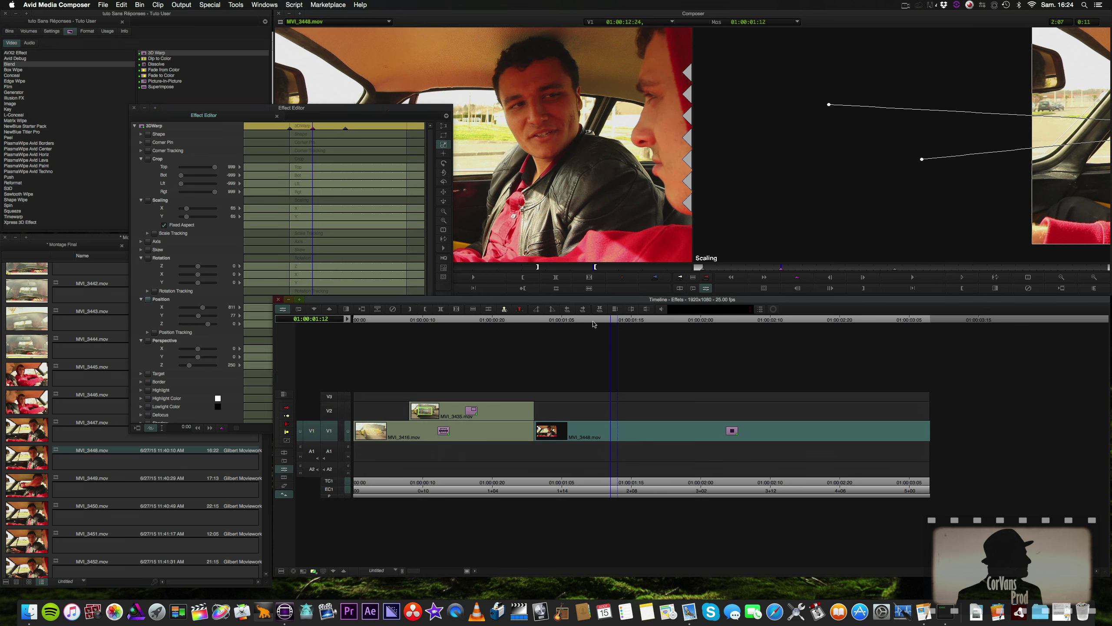
pyautogui.moveTo(563, 322); pyautogui.dragTo(772, 327)
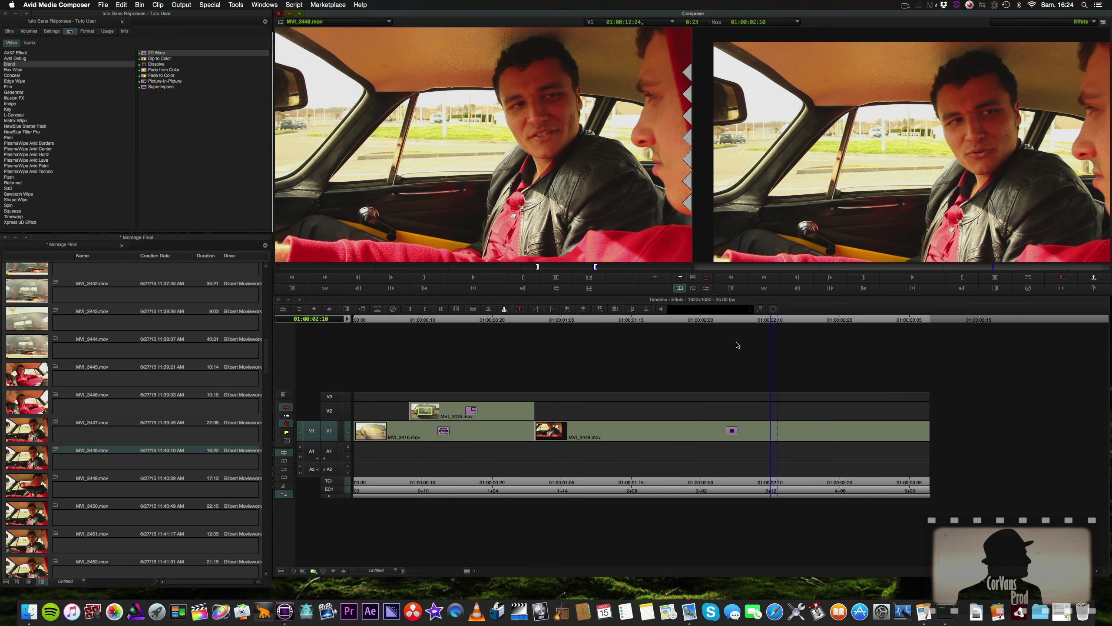
# Reopen the clip's effect parameters and delete the middle Position keyframe.
pyautogui.click(284, 469)
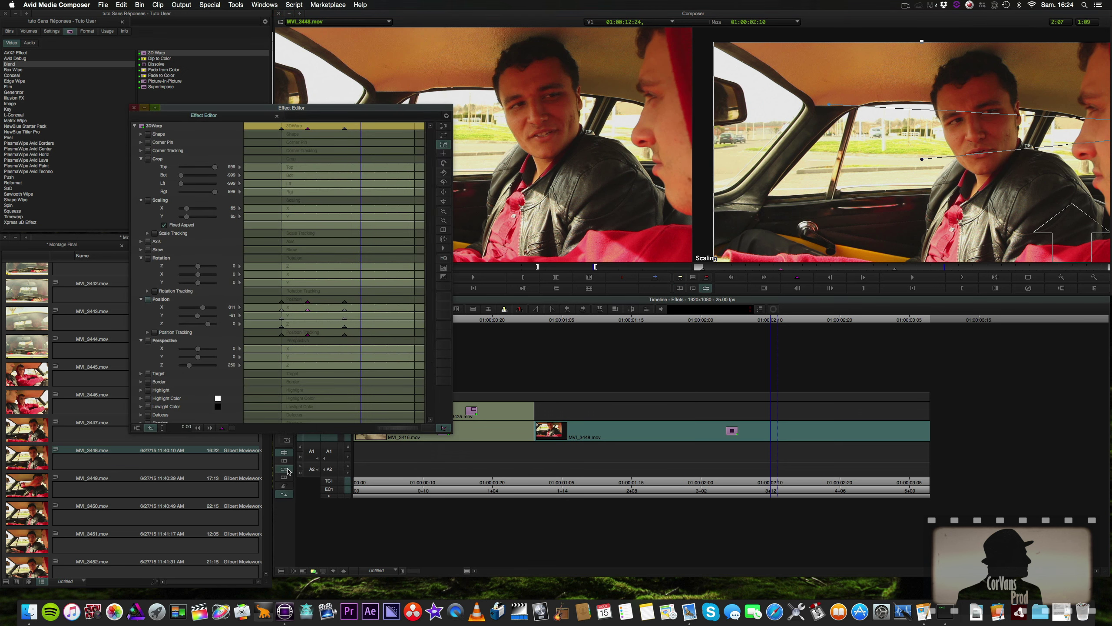
pyautogui.rightClick(308, 302)
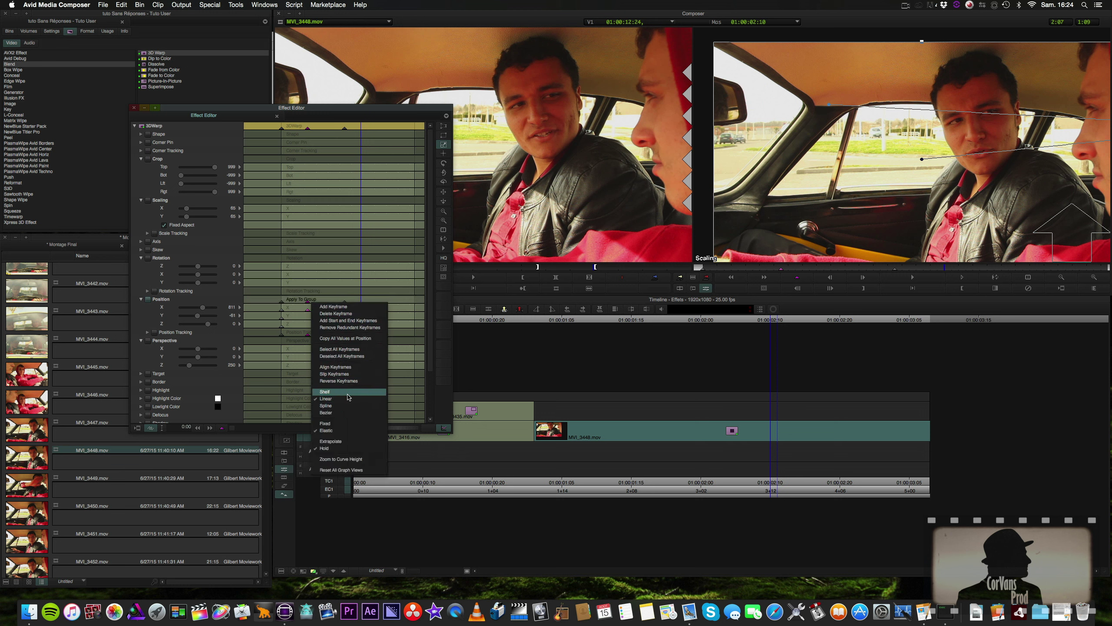
pyautogui.click(340, 314)
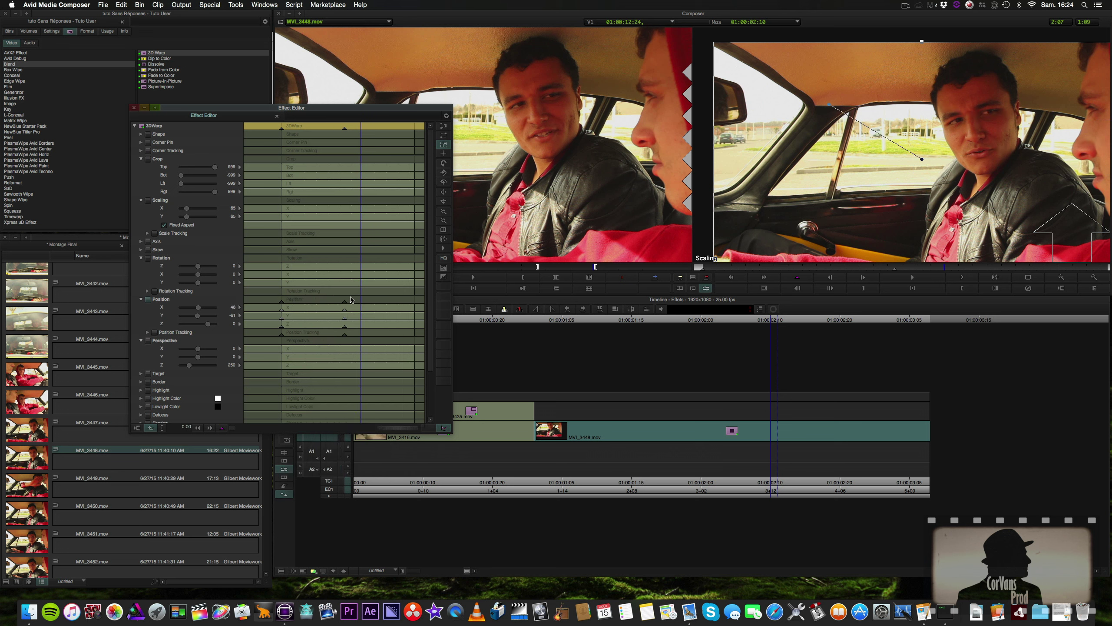
# Set the Position group's keyframe interpolation to Shelf and play the clip from 01:00:01:12 to check the jump.
pyautogui.click(344, 127)
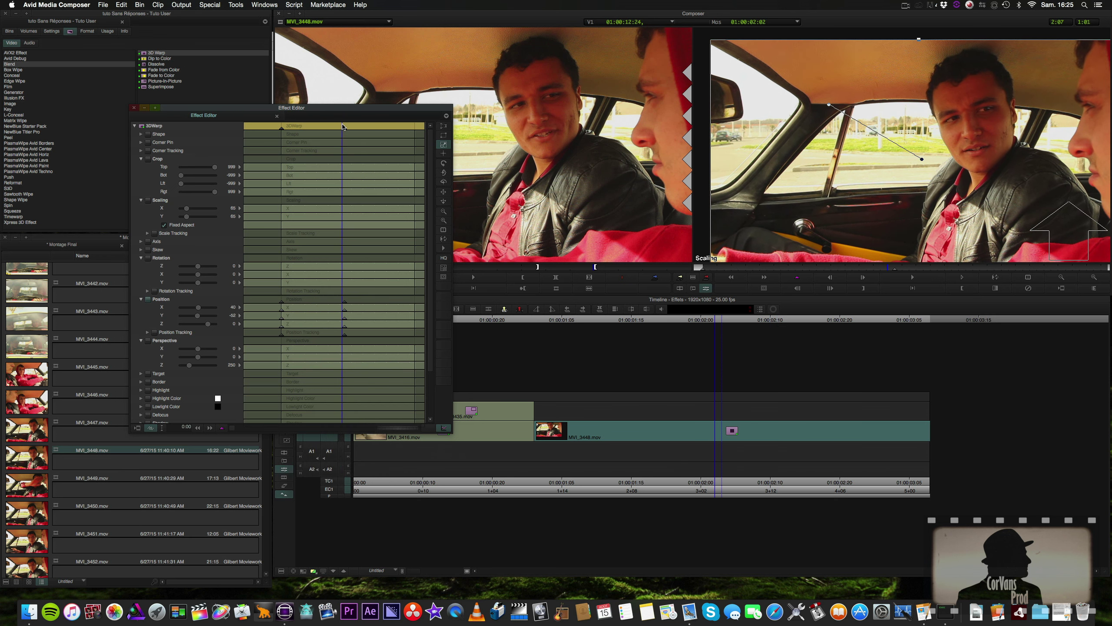
pyautogui.rightClick(345, 303)
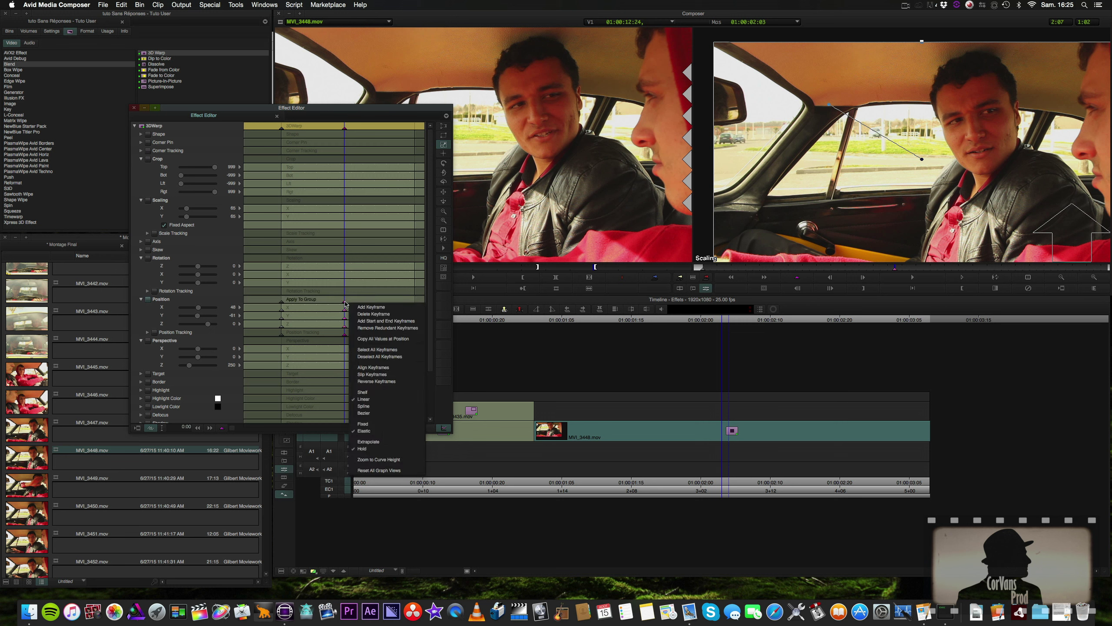
pyautogui.click(369, 395)
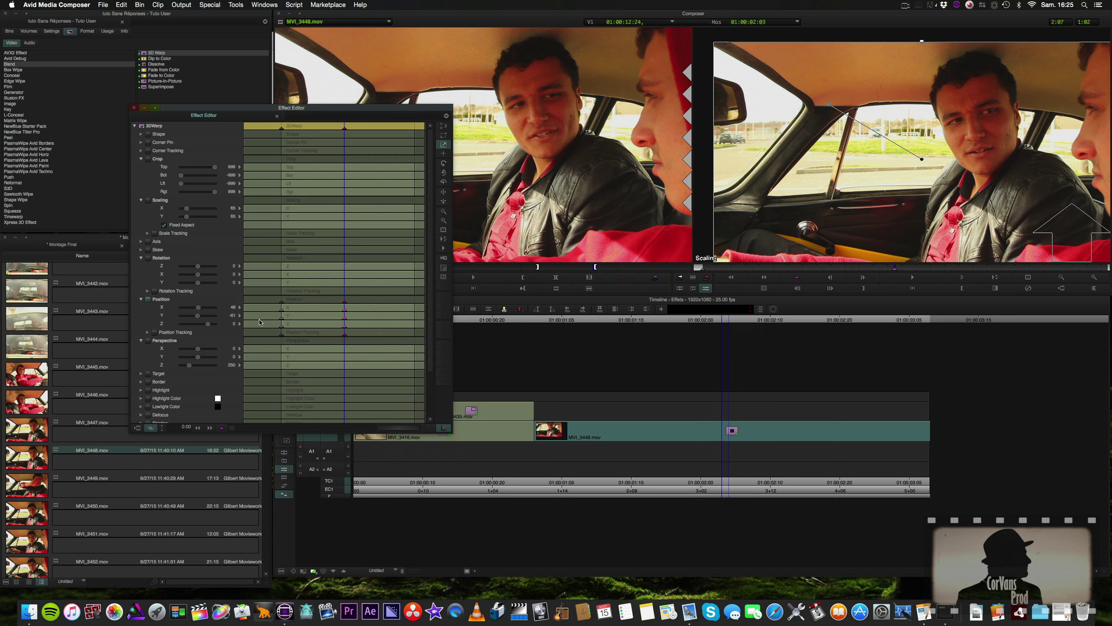
pyautogui.click(615, 320)
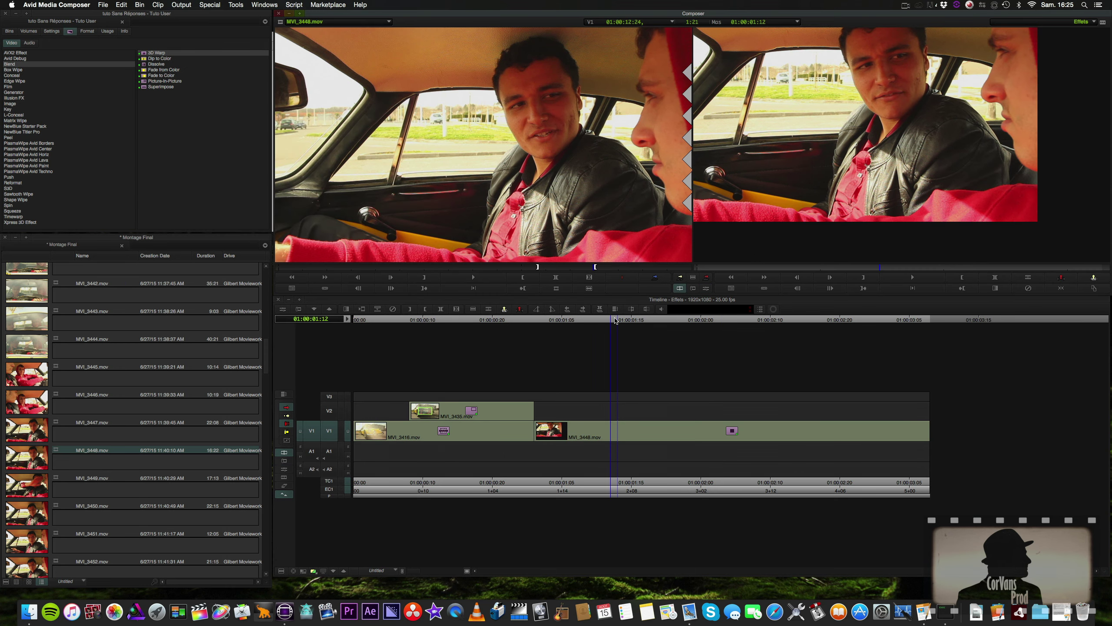
pyautogui.press('space')
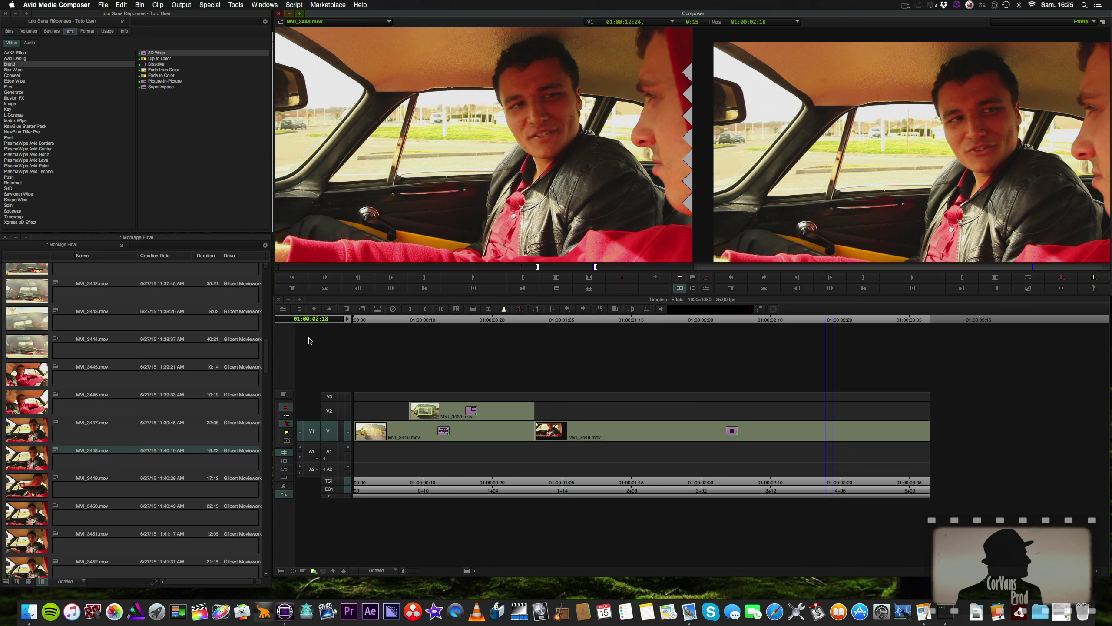
# Reopen the 3D Warp parameters, enlarge their window, and view the Position Tracking options at the 01:00:02:03 keyframe.
pyautogui.click(286, 476)
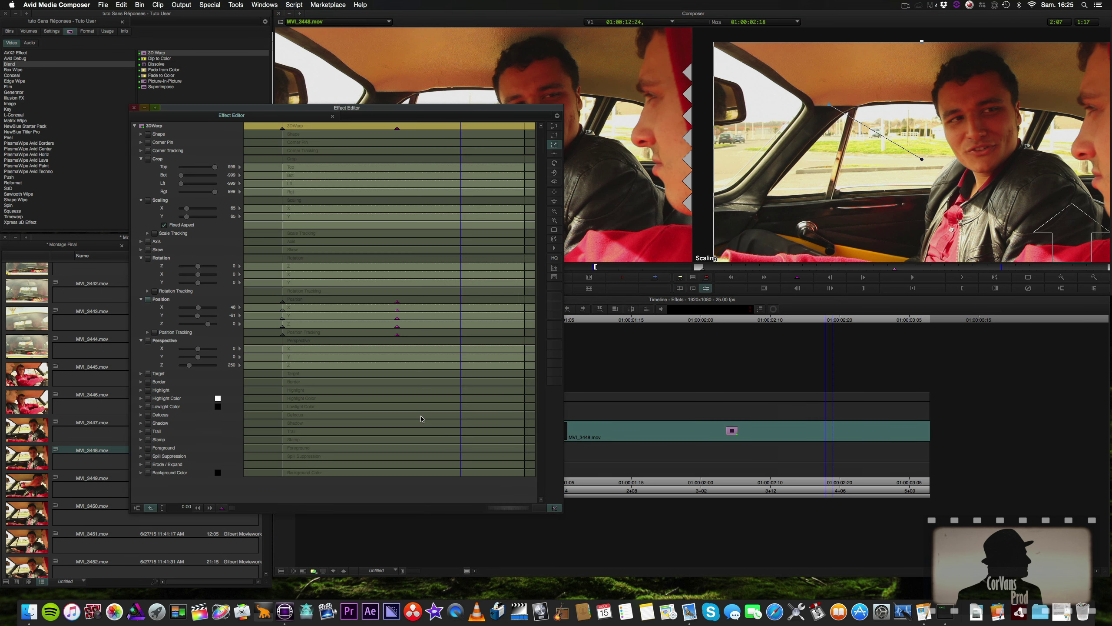
pyautogui.moveTo(401, 297); pyautogui.dragTo(398, 297)
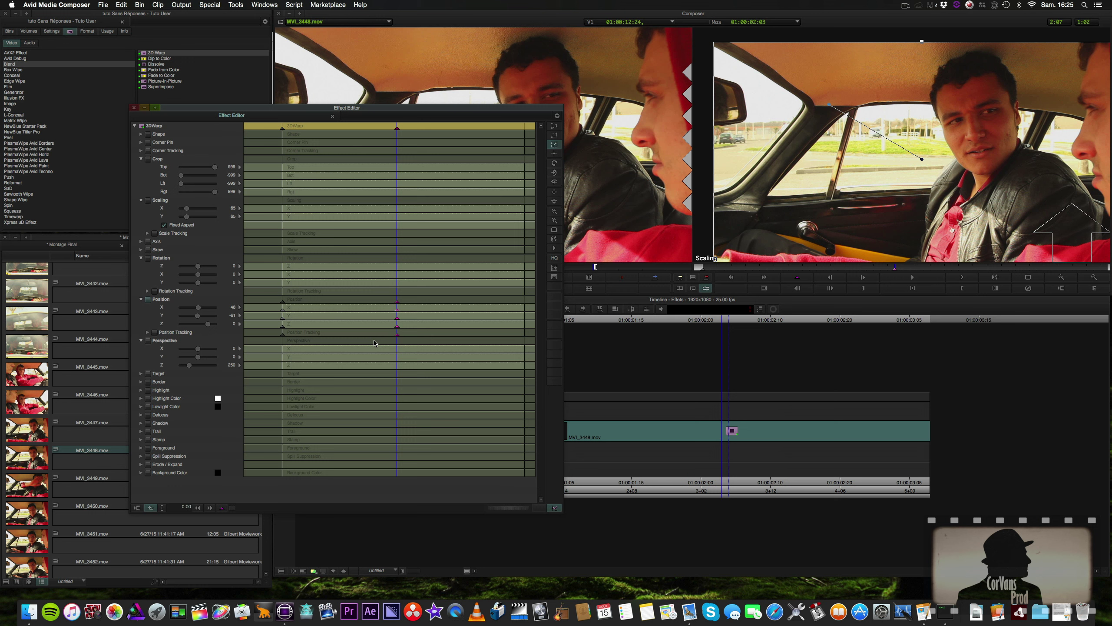
pyautogui.click(148, 332)
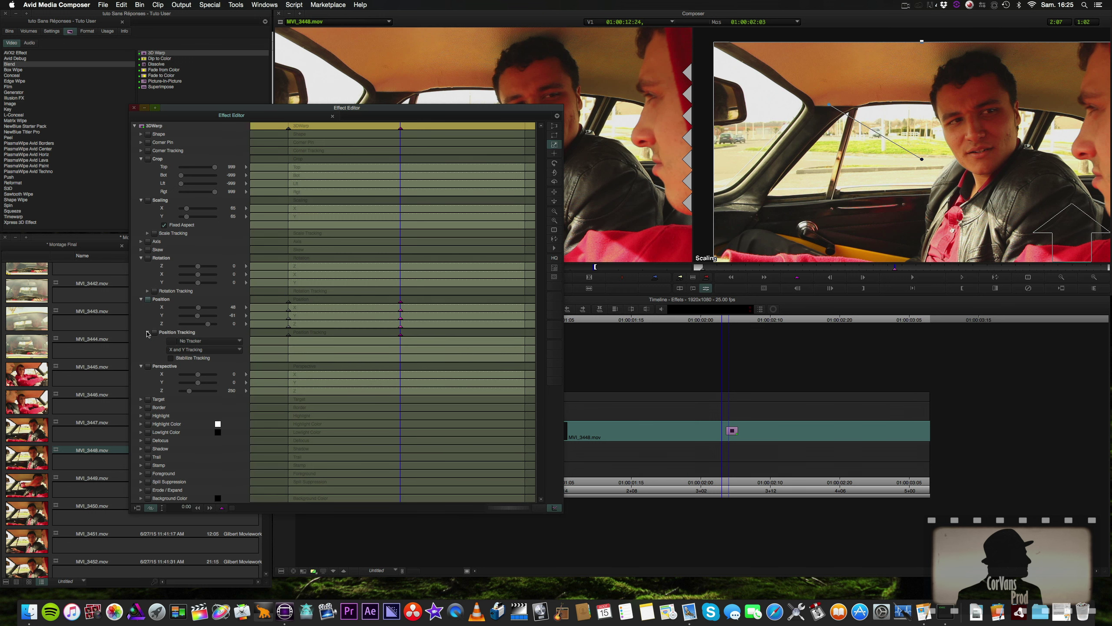
pyautogui.click(147, 332)
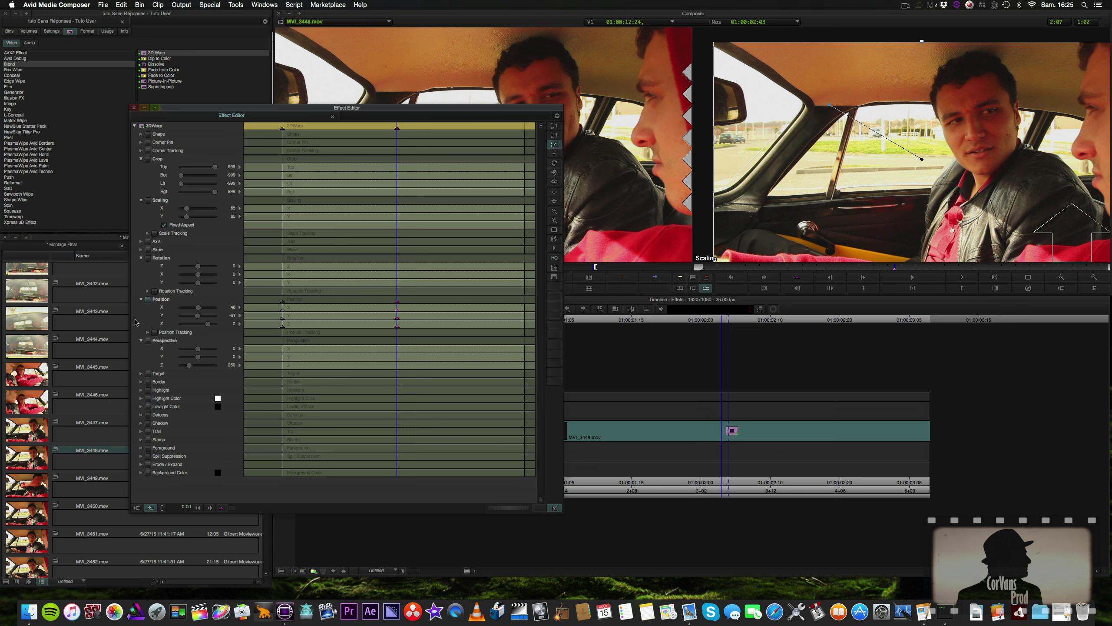
pyautogui.click(148, 332)
pyautogui.click(148, 332)
# Advance the playhead four frames past the last Position keyframe to 01:00:02:07.
pyautogui.moveTo(397, 125)
pyautogui.mouseDown()
pyautogui.moveTo(283, 135)
pyautogui.moveTo(398, 140)
pyautogui.mouseUp()
pyautogui.press('Right')
pyautogui.press('Right')
pyautogui.press('Right')
pyautogui.press('Right')
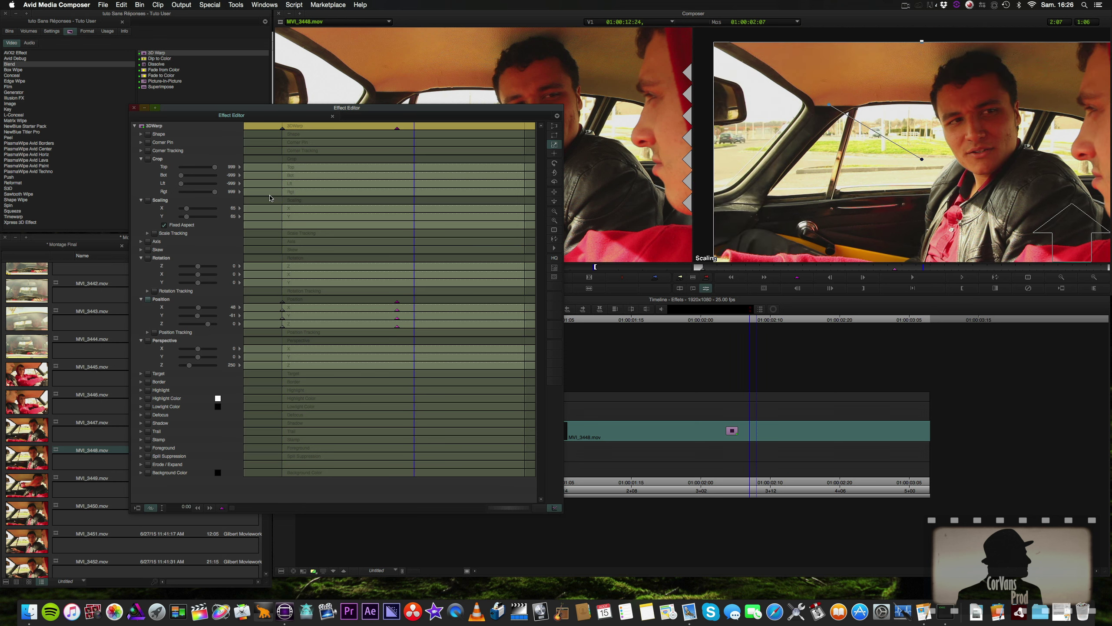